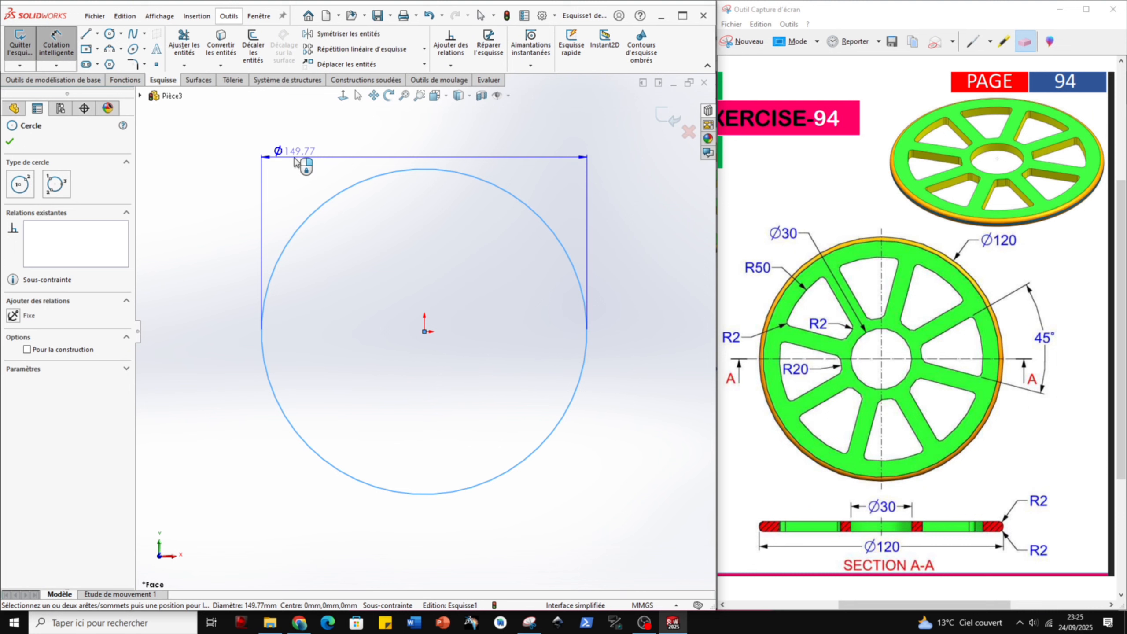
# Dimension the large circle's diameter as 120 mm
pyautogui.click(297, 157)
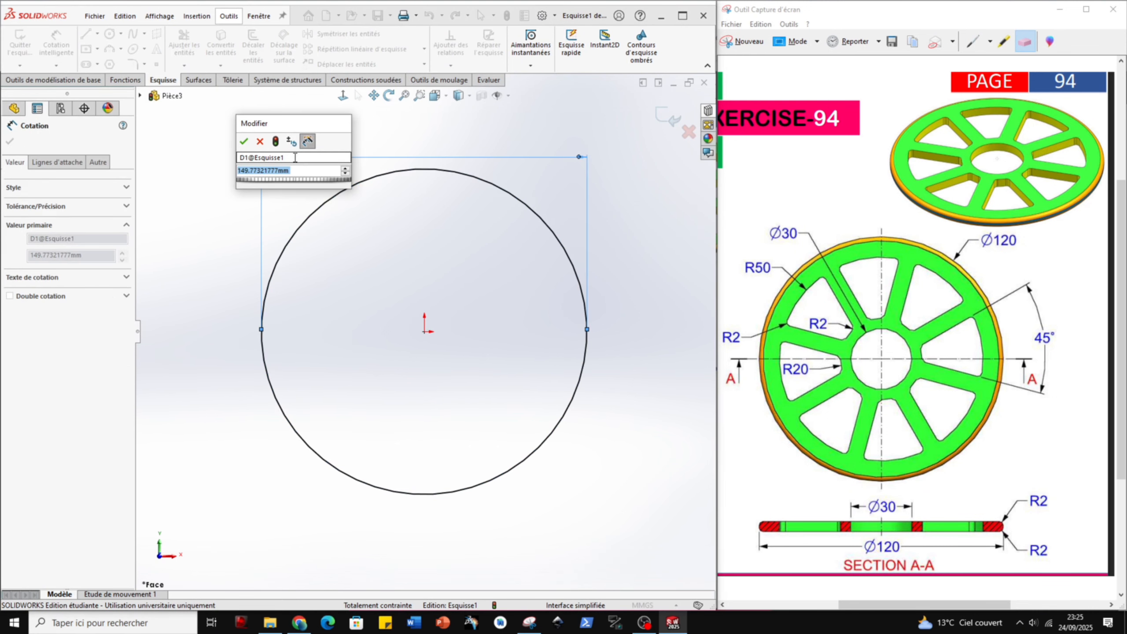
pyautogui.write('120')
pyautogui.press('Return')
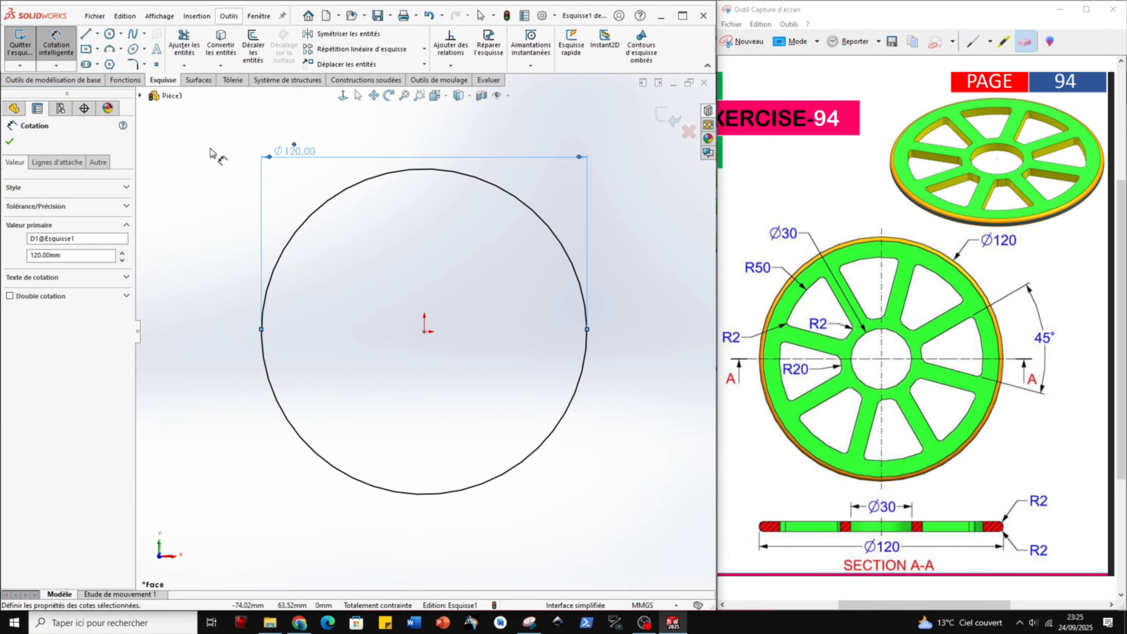
# Draw a horizontal construction centerline from the origin to the right quadrant of the 120 mm circle
pyautogui.click(97, 34)
pyautogui.click(102, 45)
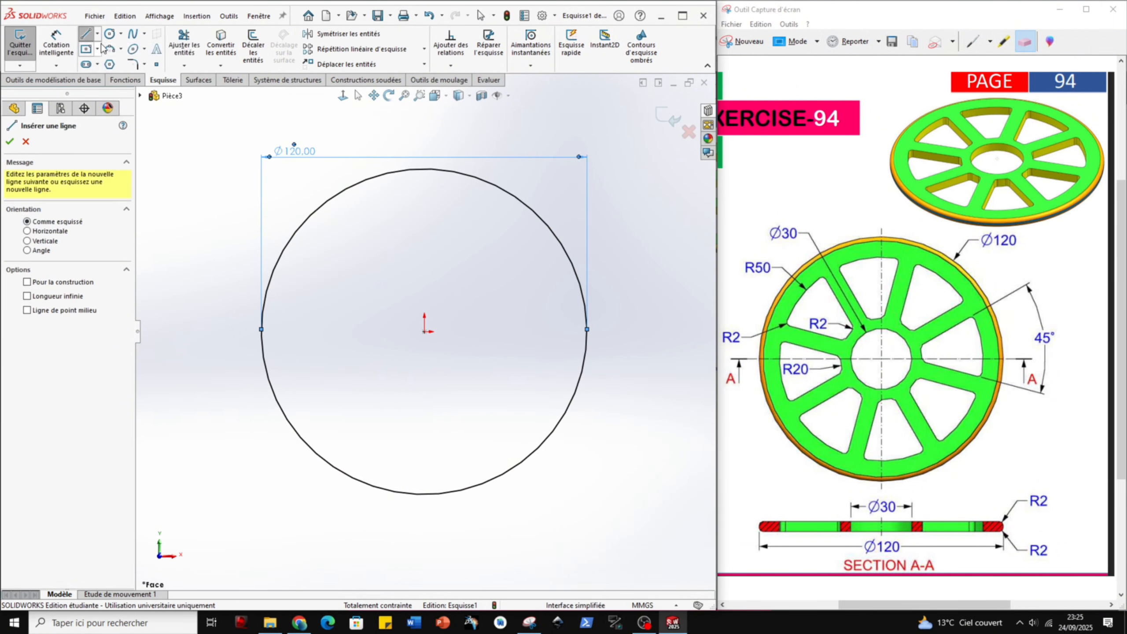
pyautogui.click(96, 34)
pyautogui.click(119, 57)
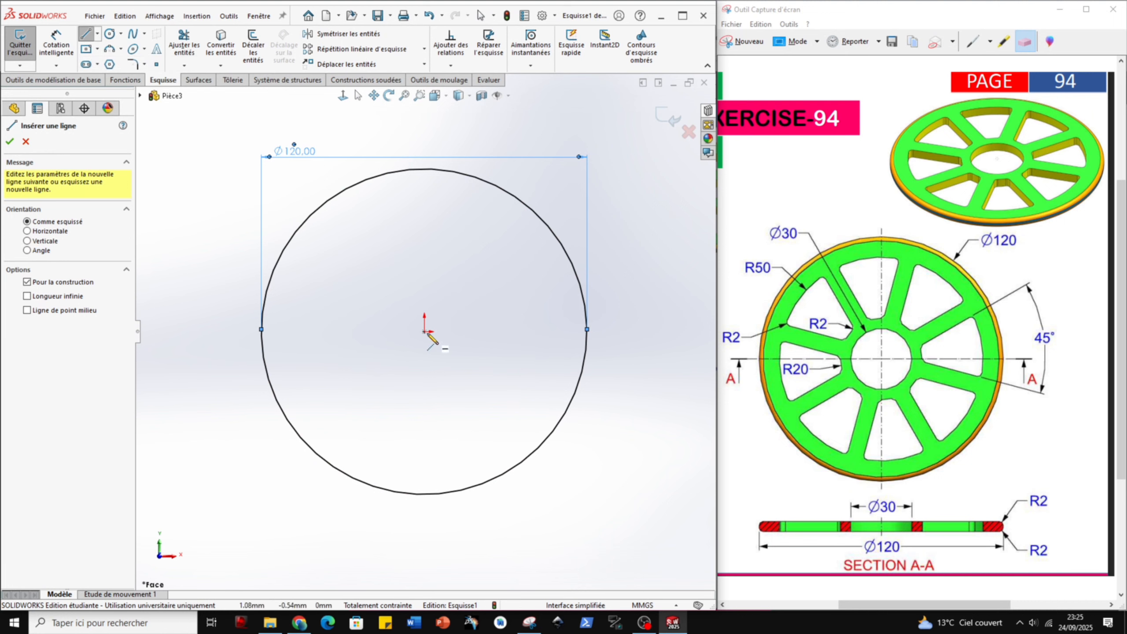
pyautogui.click(424, 331)
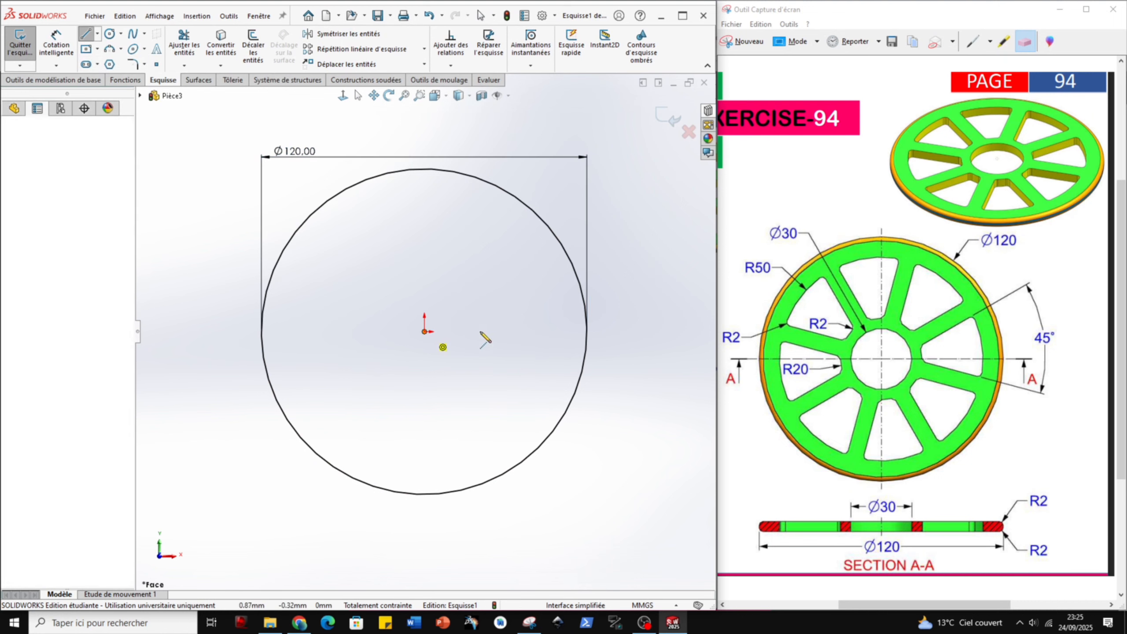
pyautogui.click(587, 331)
pyautogui.press('Escape')
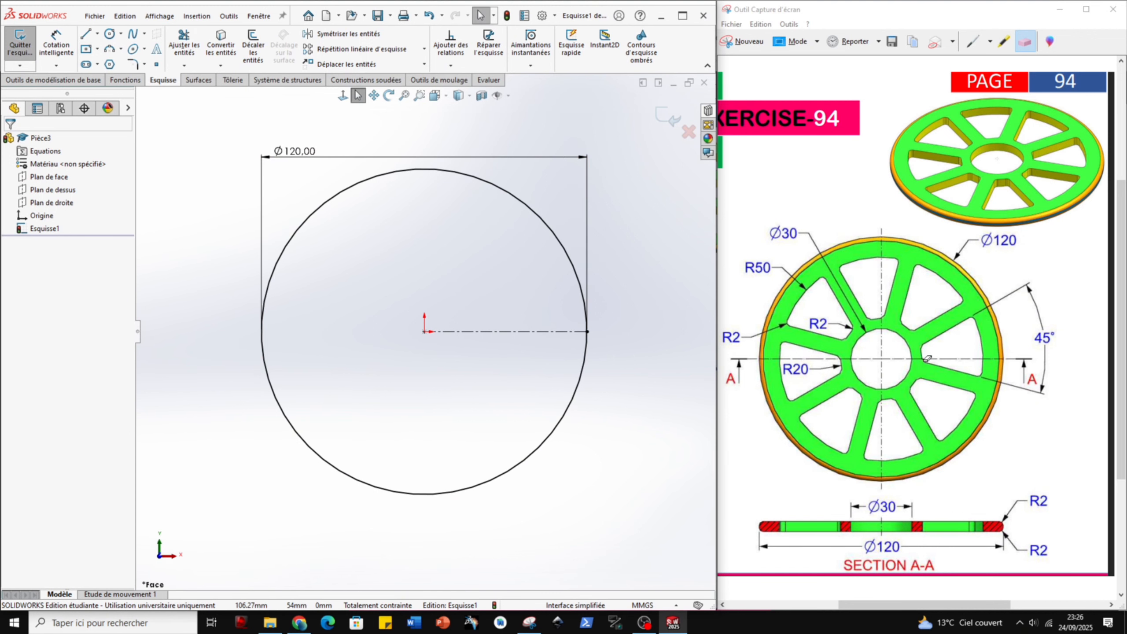
# Sketch a 3-sided polygon centred on the centerline, one vertex towards the origin, with a circumscribed circle about 34 mm in diameter
pyautogui.click(110, 65)
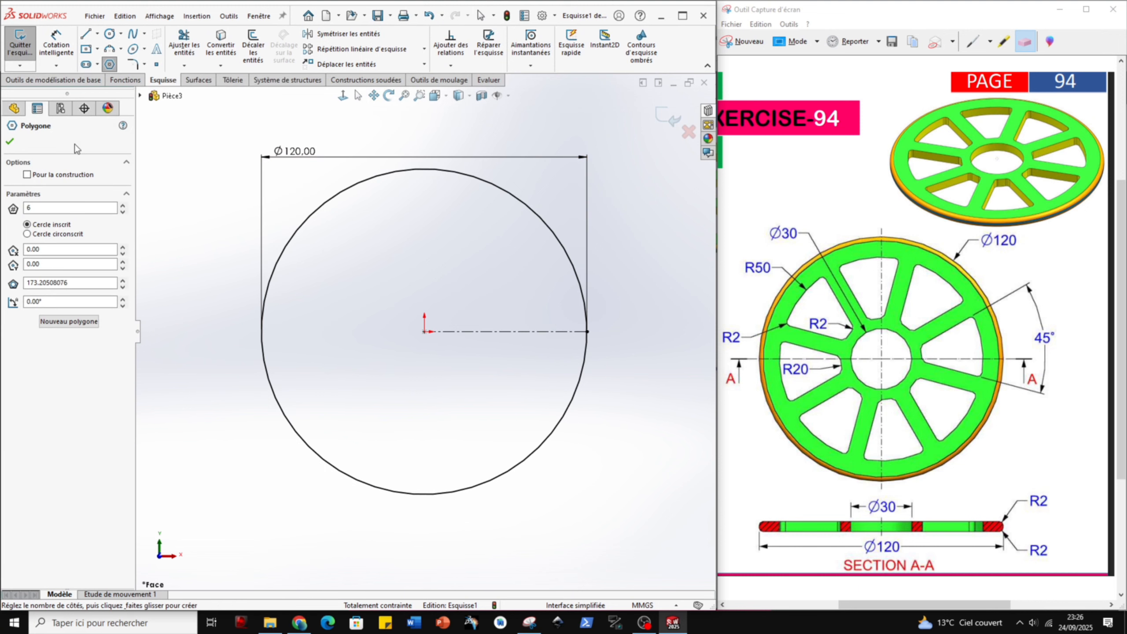
pyautogui.doubleClick(47, 208)
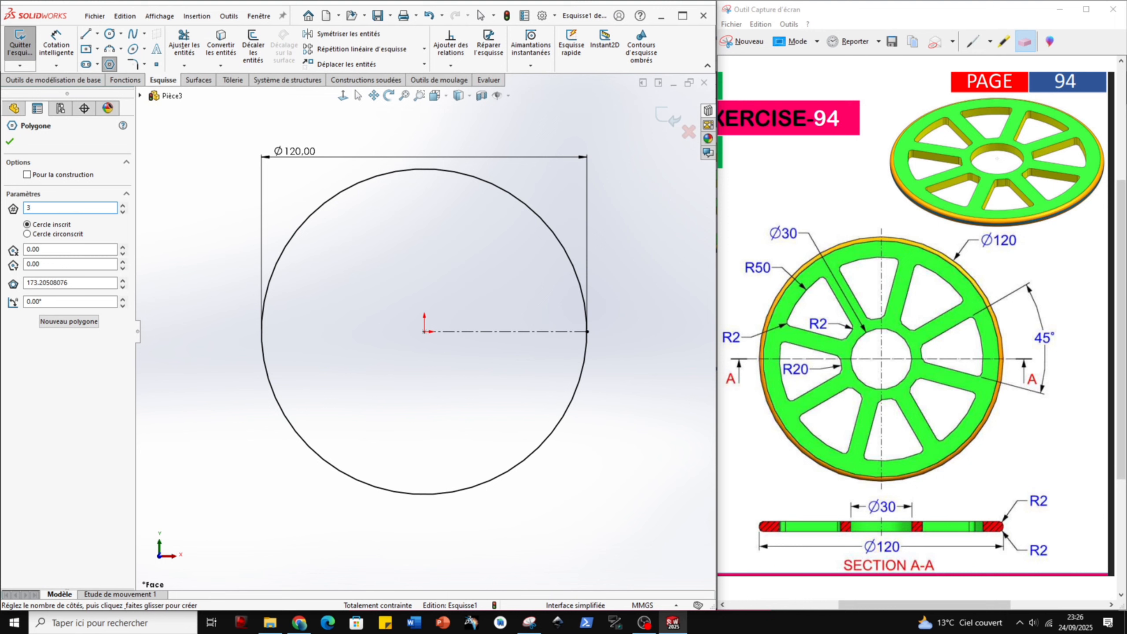
pyautogui.click(505, 332)
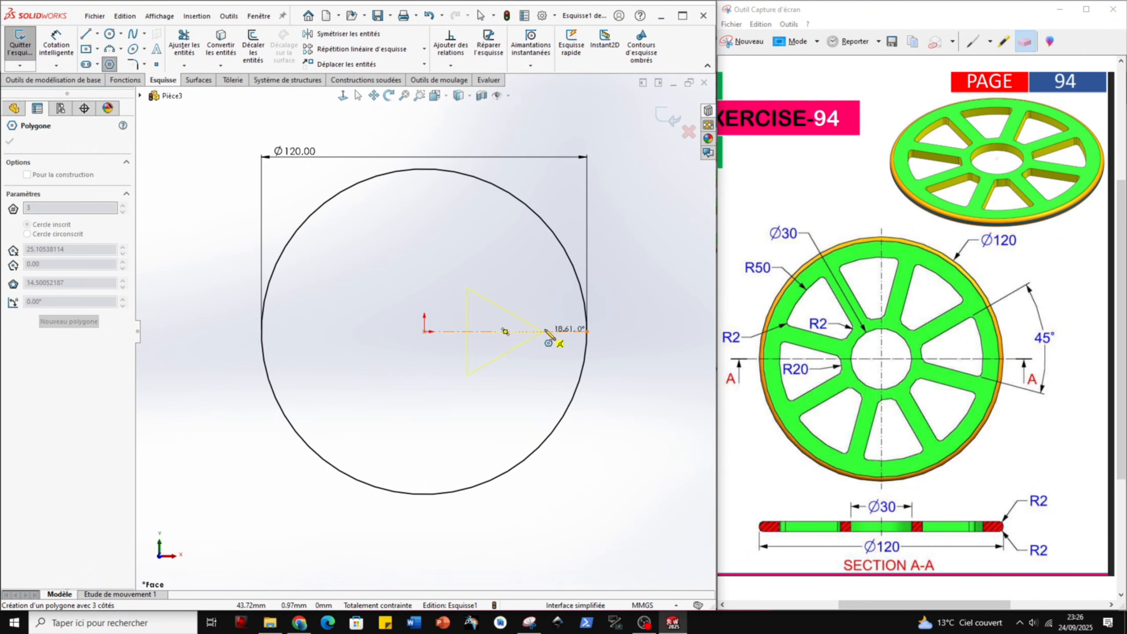
pyautogui.click(448, 333)
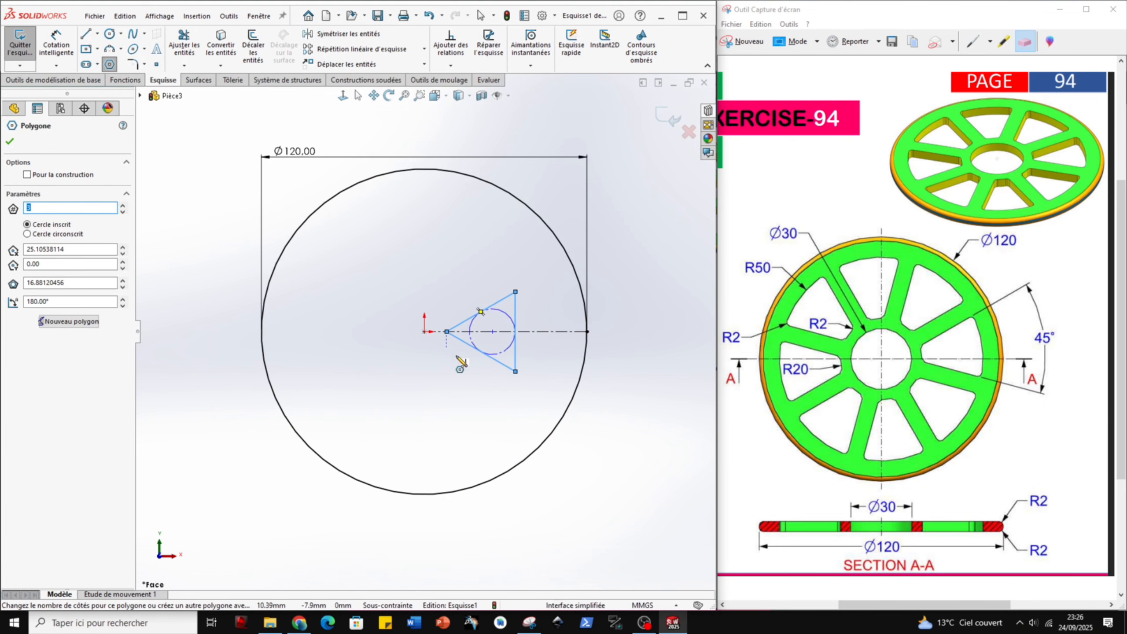
pyautogui.click(27, 234)
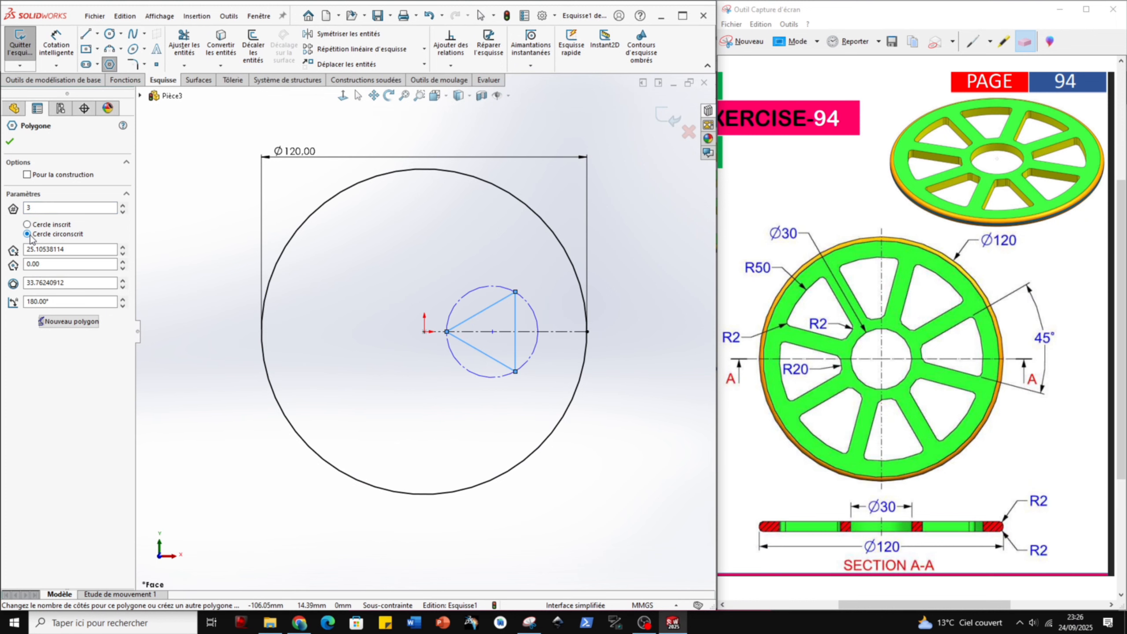
pyautogui.press('Escape')
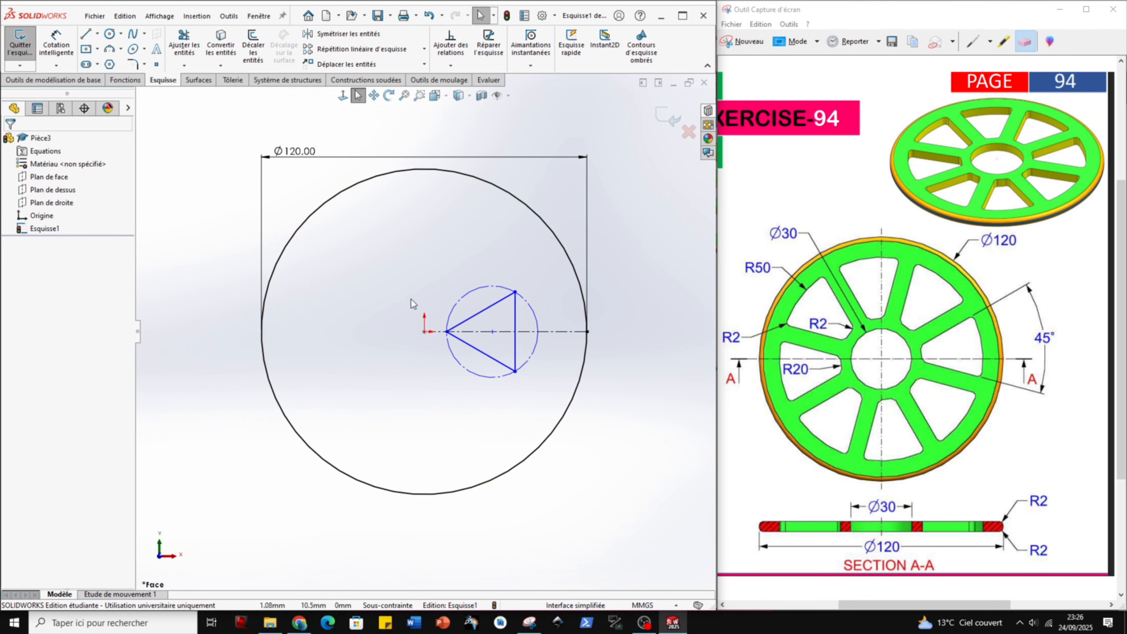
# Move the triangular polygon outward along the centerline and constrain its inner vertex to the centerline's midpoint
pyautogui.moveTo(492, 331); pyautogui.dragTo(525, 332)
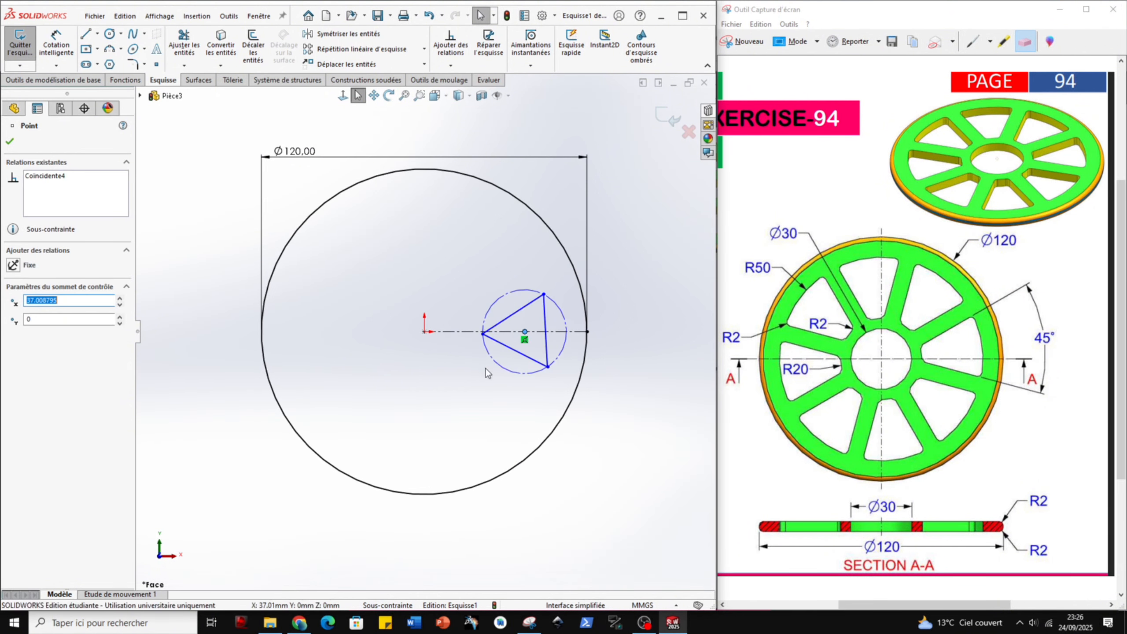
pyautogui.click(483, 334)
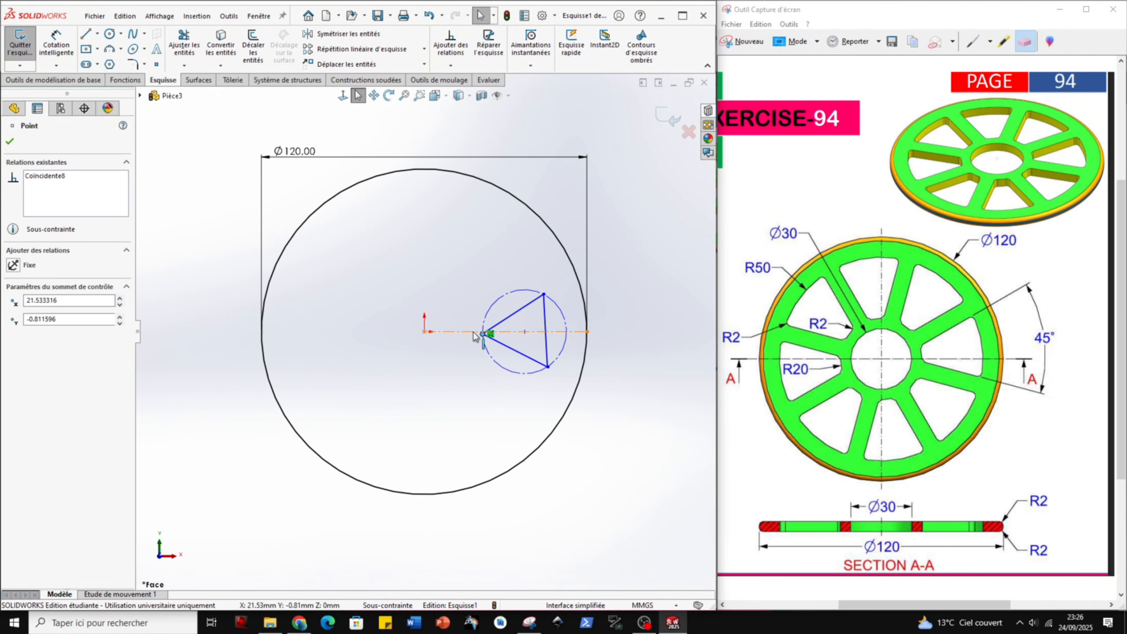
pyautogui.keyDown('ctrl'); pyautogui.click(474, 332); pyautogui.keyUp('ctrl')
pyautogui.click(13, 331)
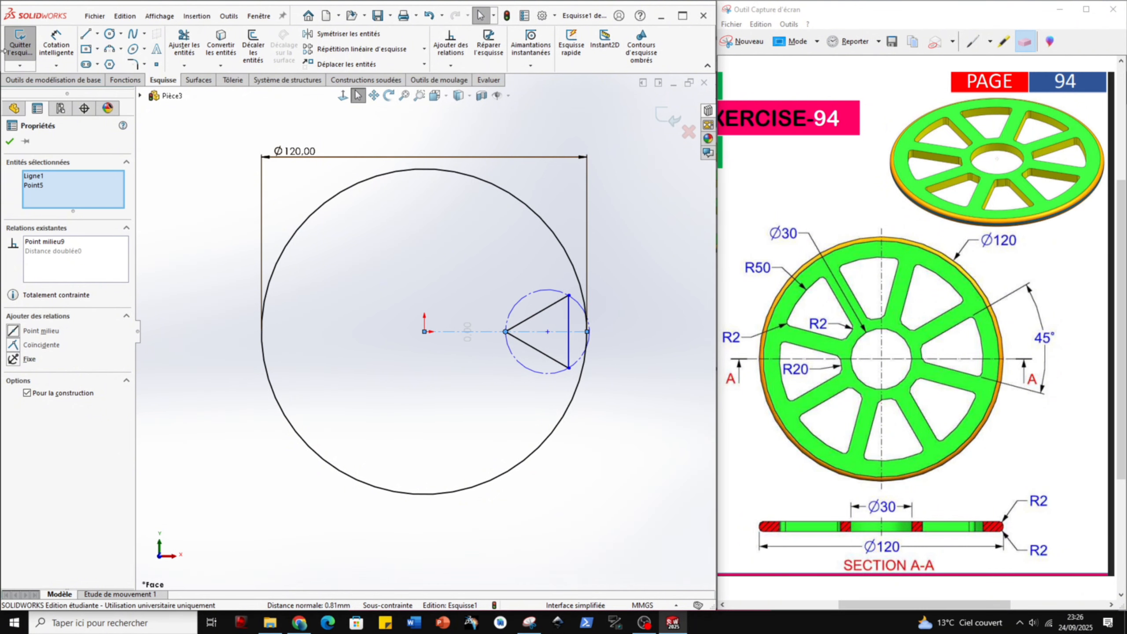
# Sketch a circle centred on the origin and set its diameter to 30 mm
pyautogui.click(109, 35)
pyautogui.click(424, 331)
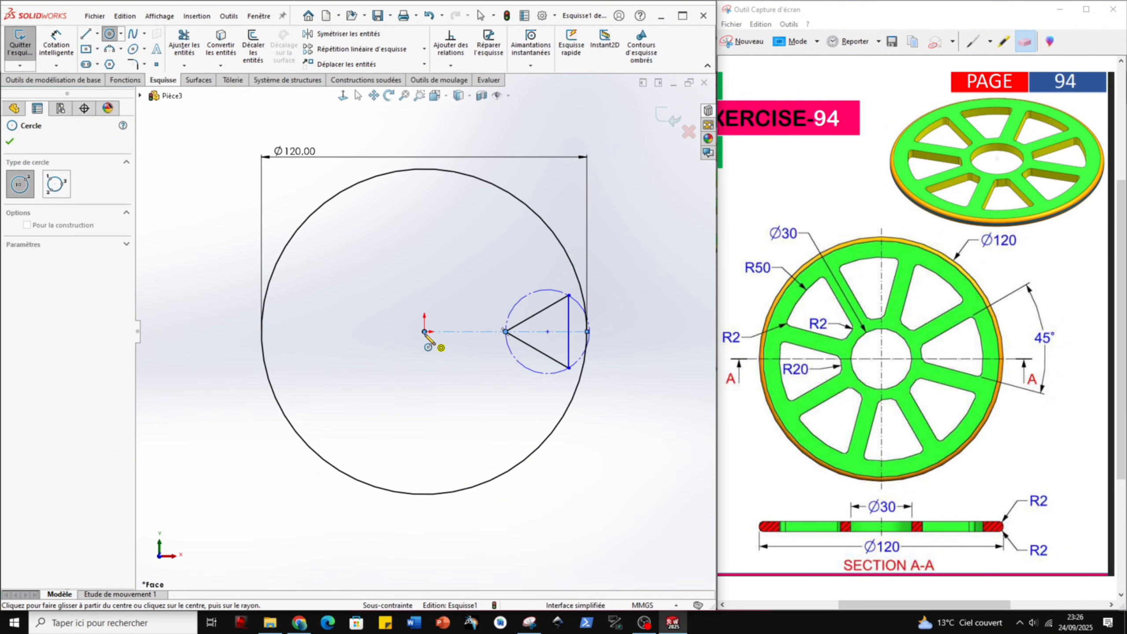
pyautogui.click(435, 388)
pyautogui.click(56, 42)
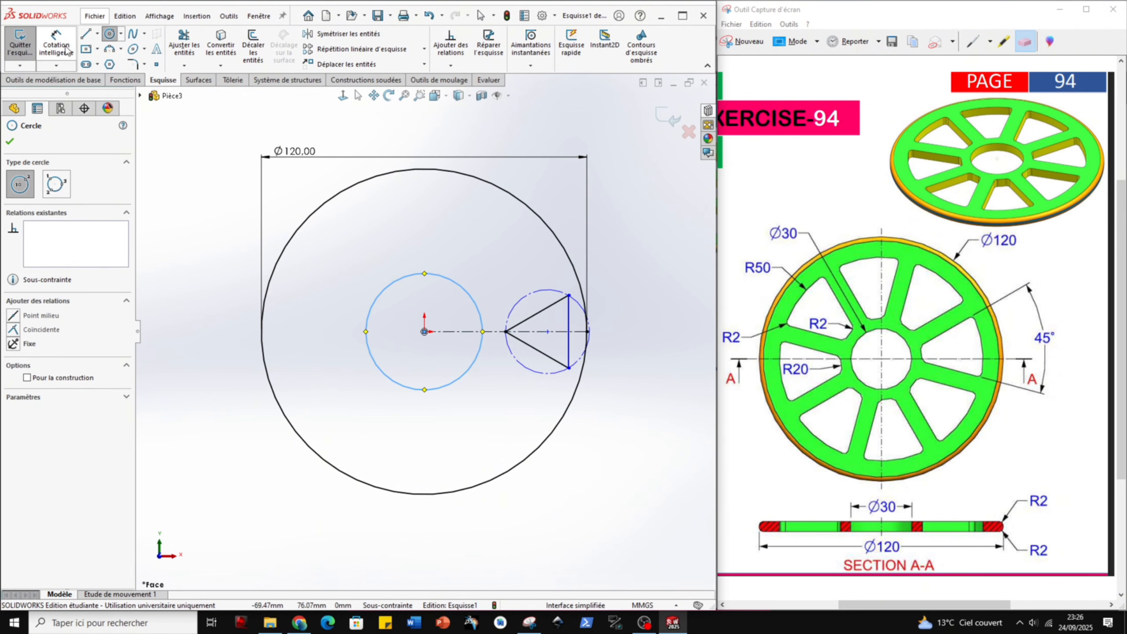
pyautogui.click(405, 279)
pyautogui.click(404, 237)
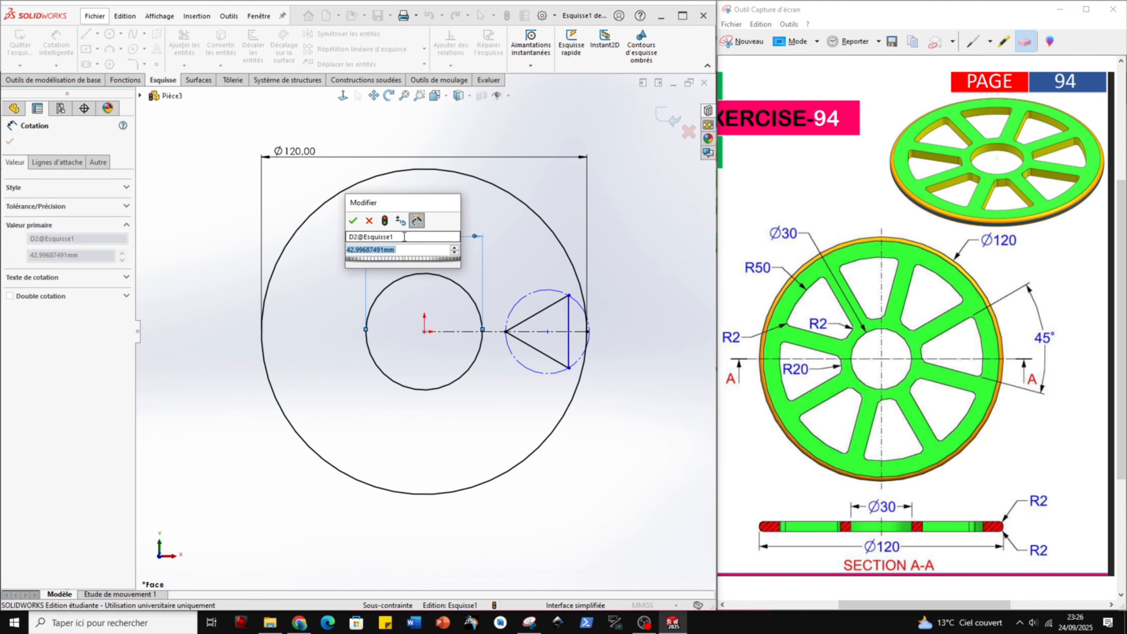
pyautogui.write('30')
pyautogui.press('Return')
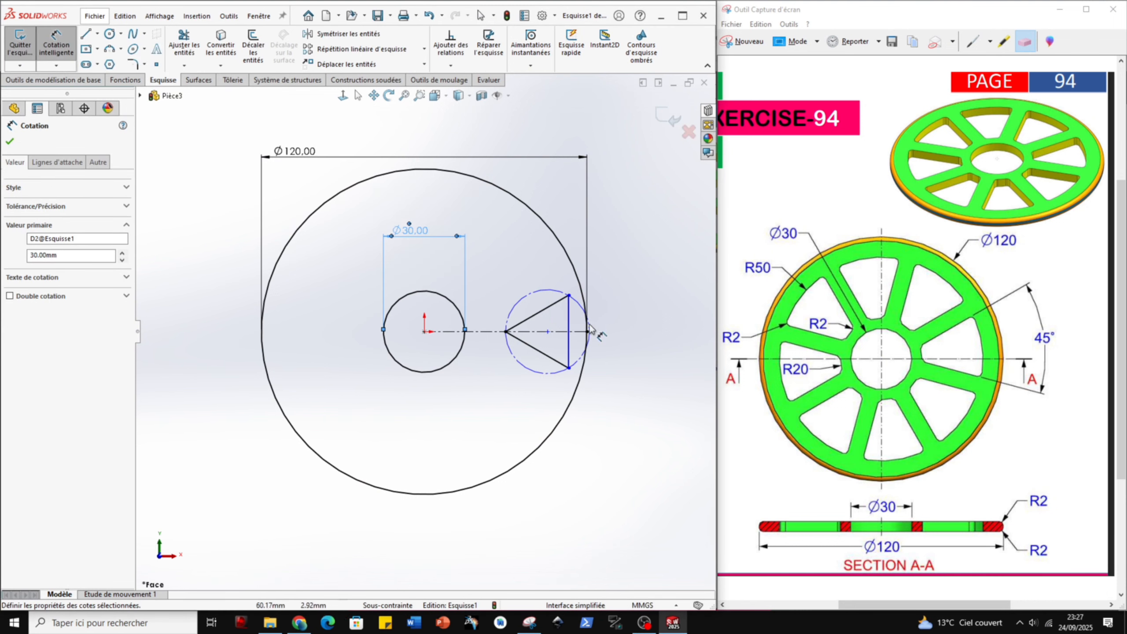
pyautogui.press('Escape')
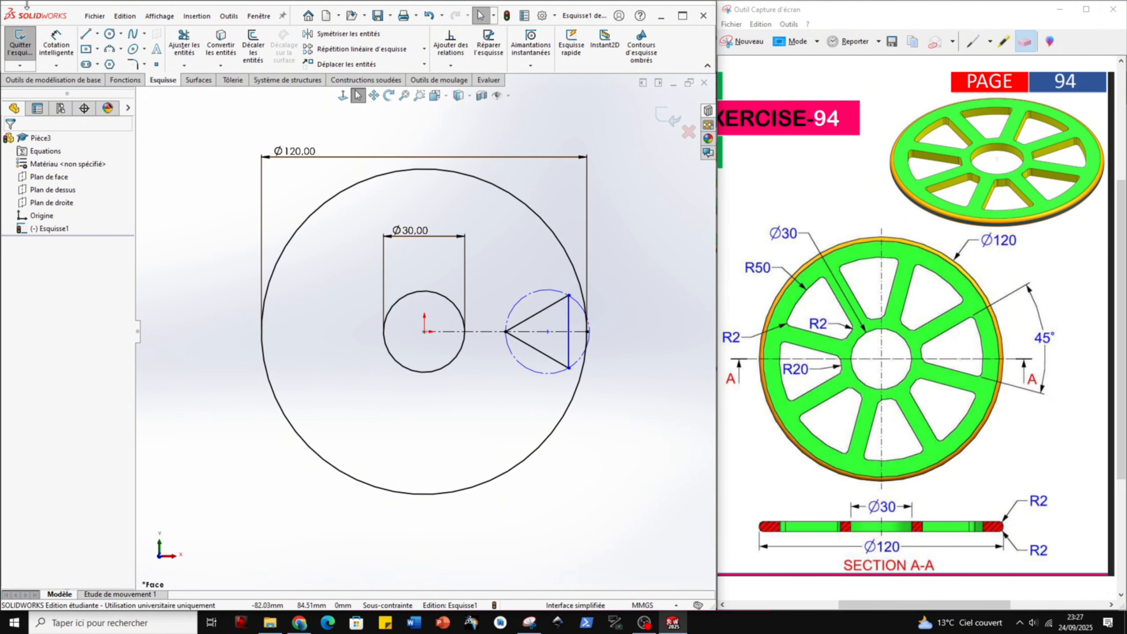
# Try to dimension the angle between the triangular polygon's two sloping sides
pyautogui.click(56, 43)
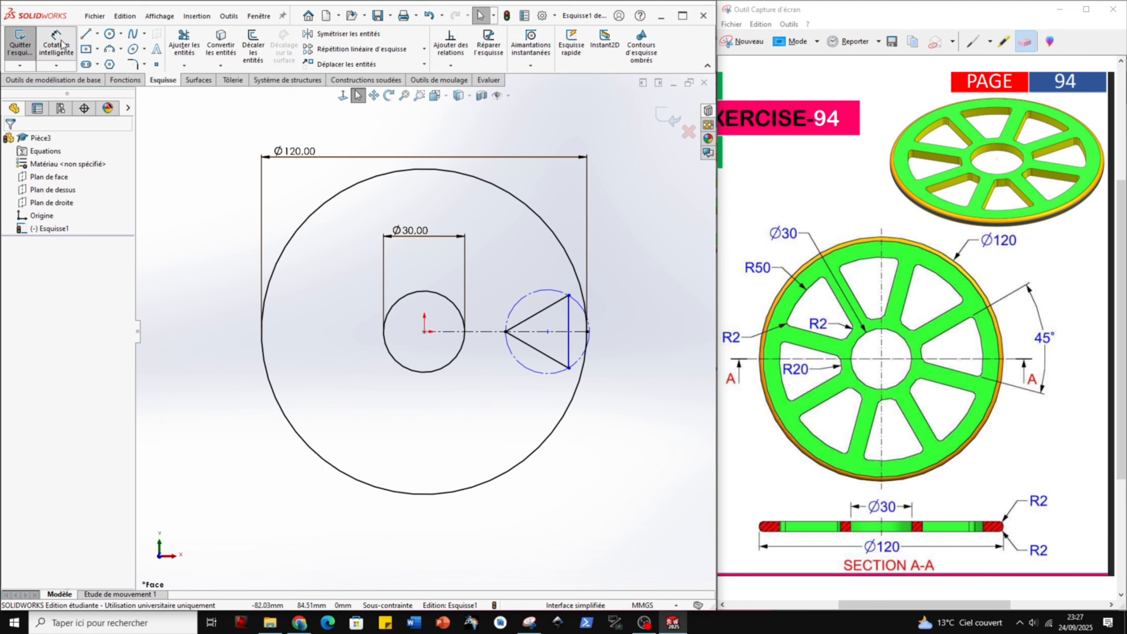
pyautogui.click(525, 346)
pyautogui.click(537, 314)
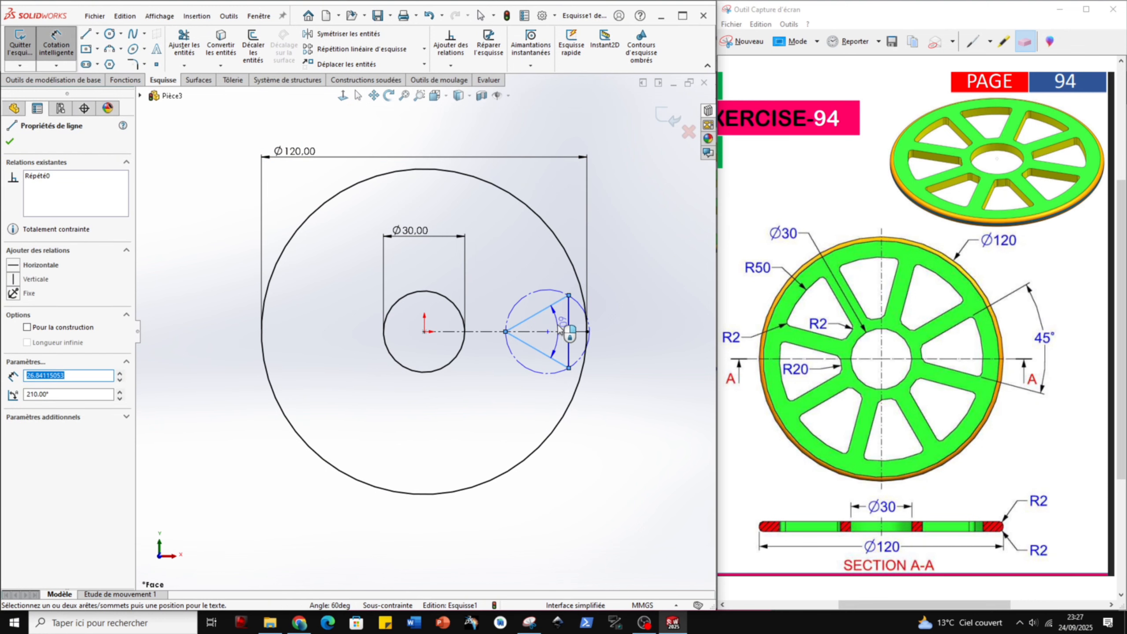
pyautogui.click(647, 312)
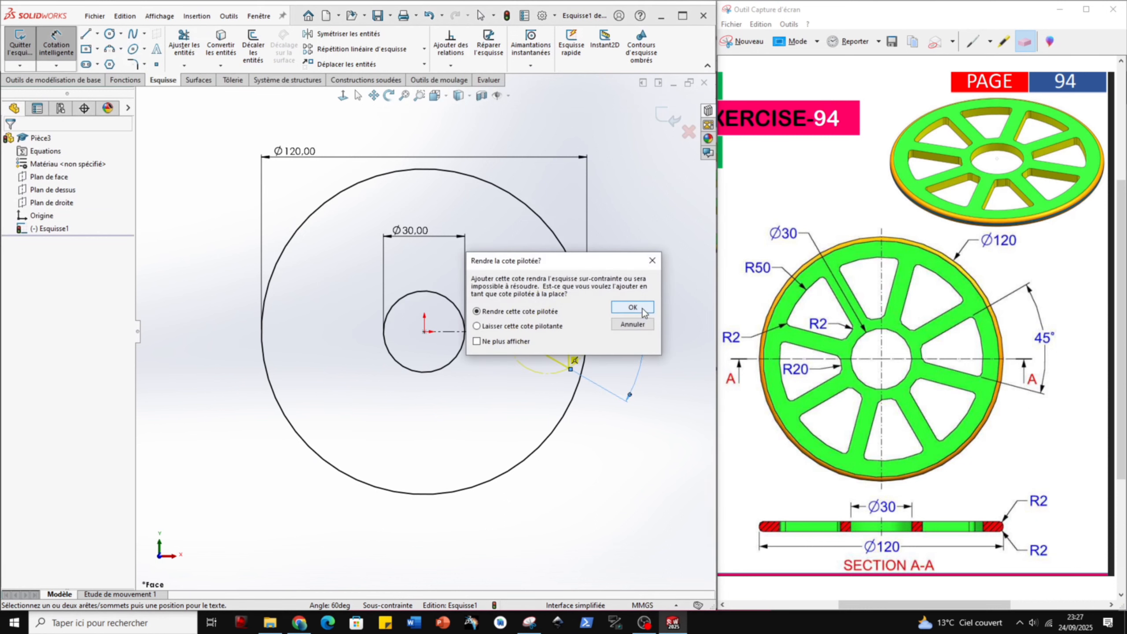
pyautogui.click(634, 326)
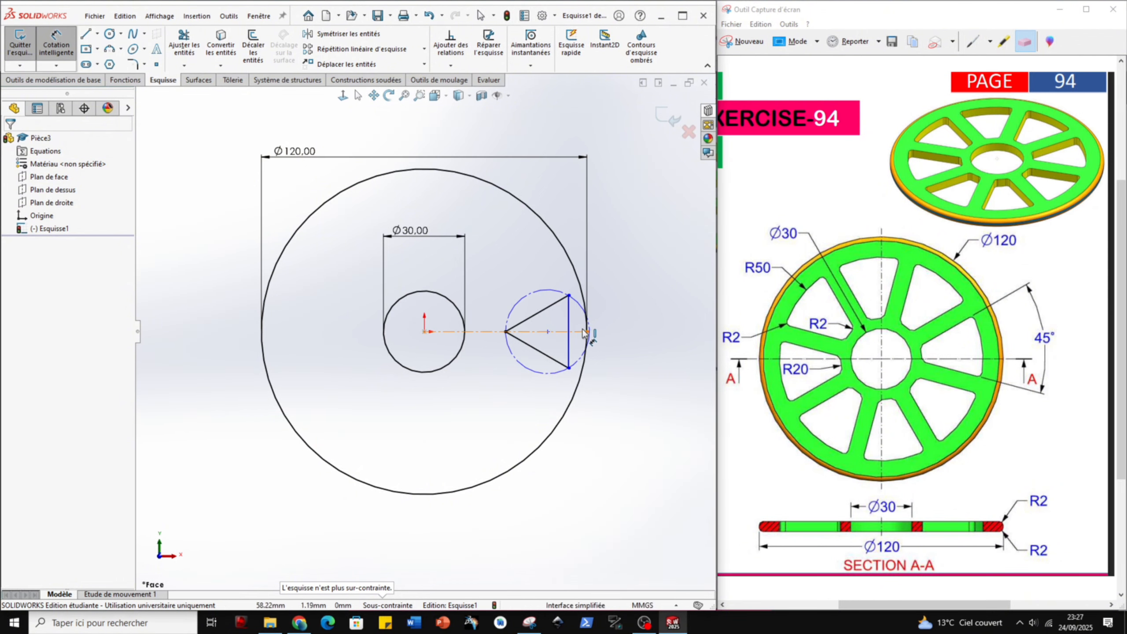
# Delete the triangular polygon's three sides and its circumscribed construction circle
pyautogui.click(539, 314)
pyautogui.press('Delete')
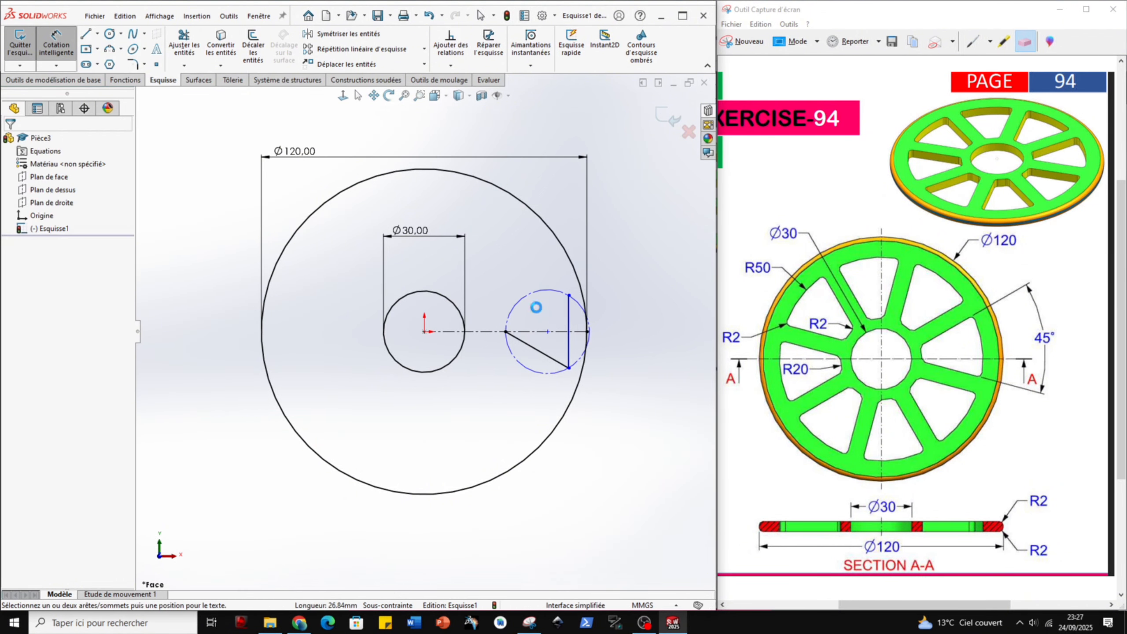
pyautogui.click(541, 289)
pyautogui.press('Delete')
pyautogui.click(568, 313)
pyautogui.press('Delete')
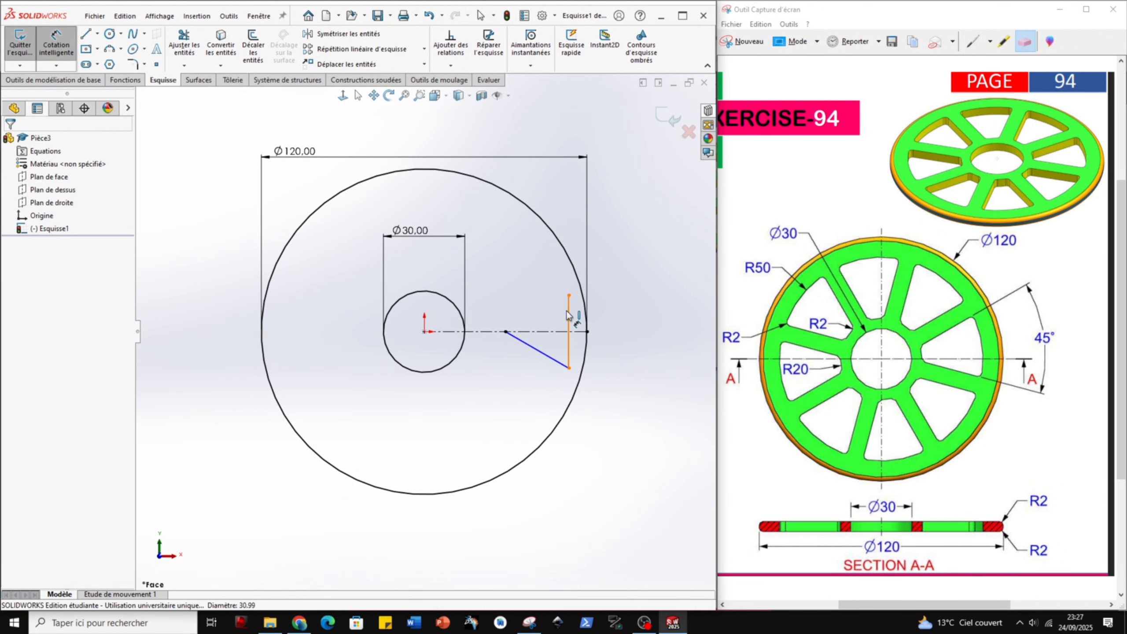
pyautogui.click(545, 354)
pyautogui.press('Delete')
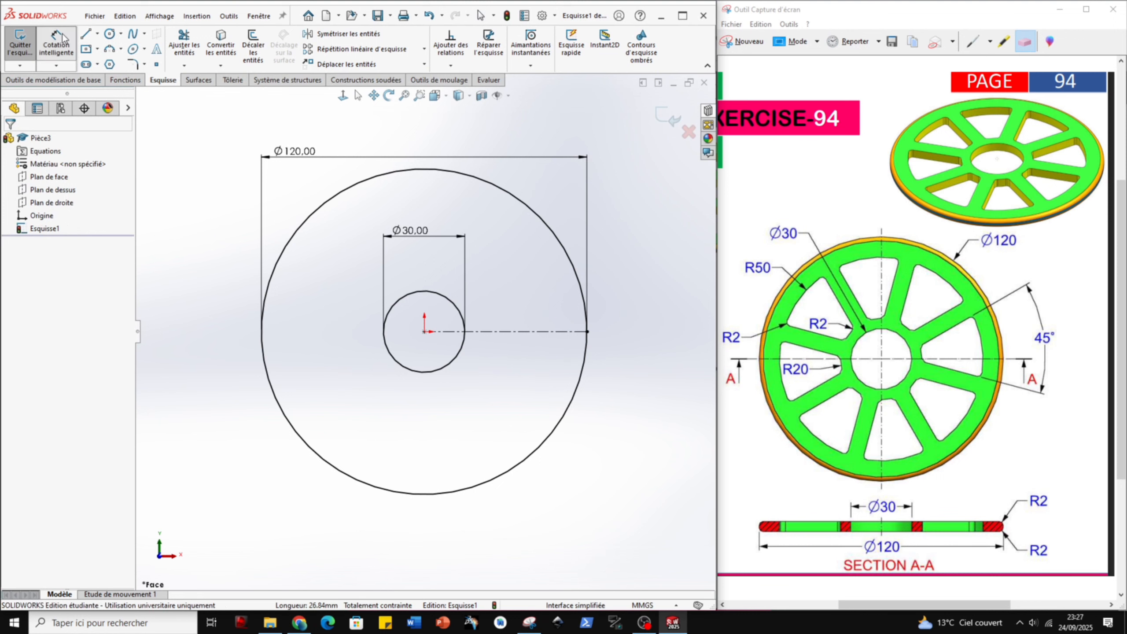
# Sketch a closed triangle from three lines, with its apex on the centerline, sloping sides about 29 mm long and a vertical outer side
pyautogui.click(86, 33)
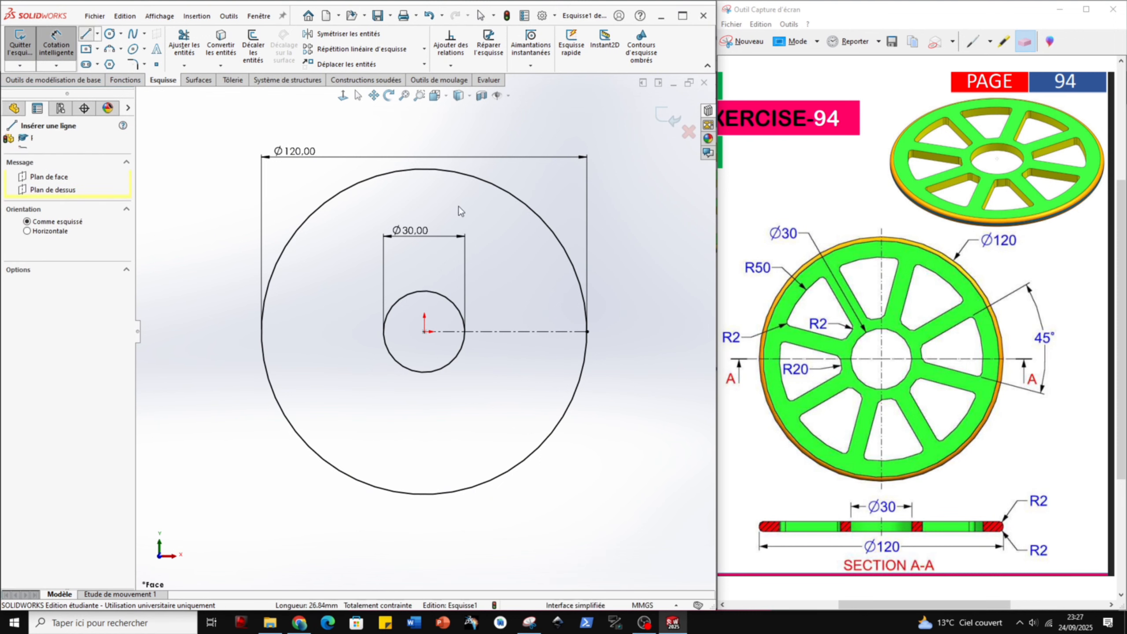
pyautogui.click(489, 331)
pyautogui.click(564, 307)
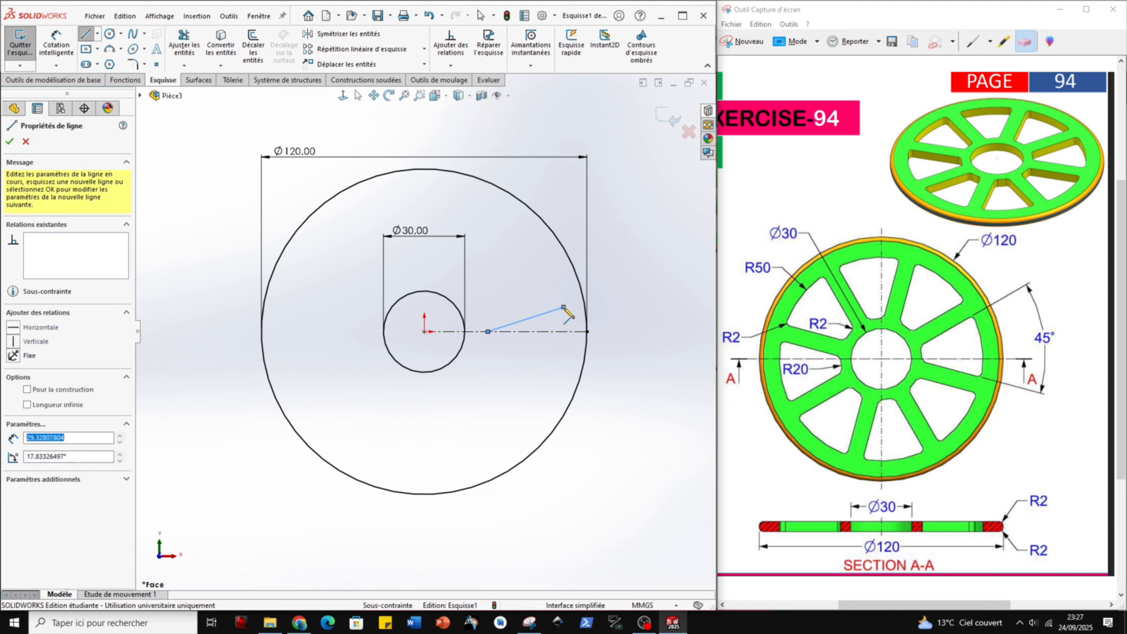
pyautogui.click(564, 355)
pyautogui.click(488, 331)
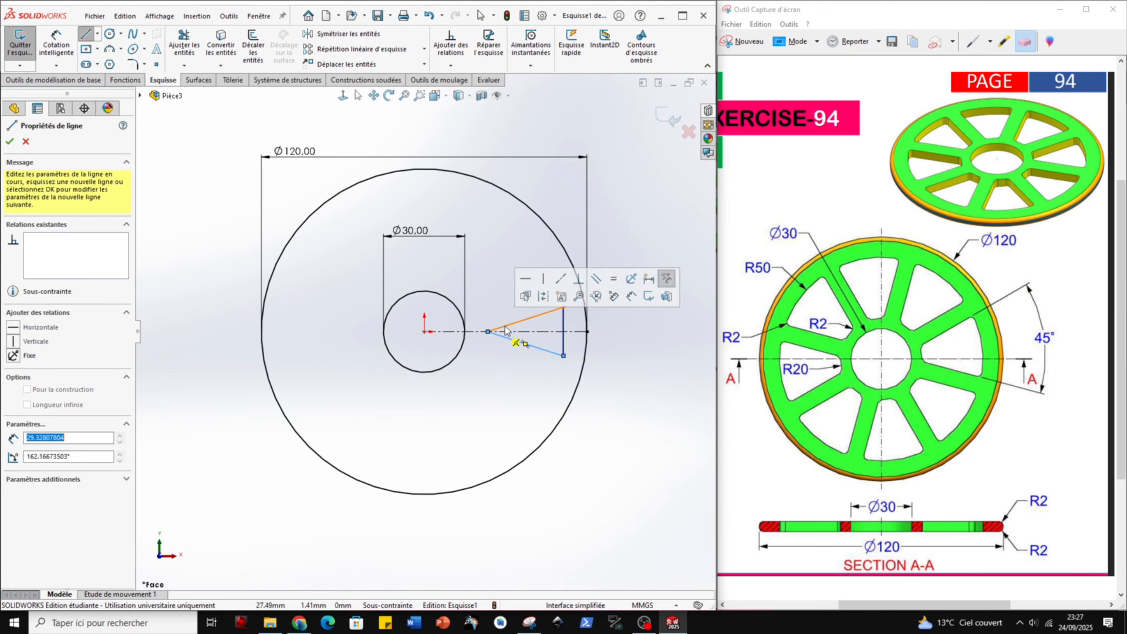
pyautogui.press('Escape')
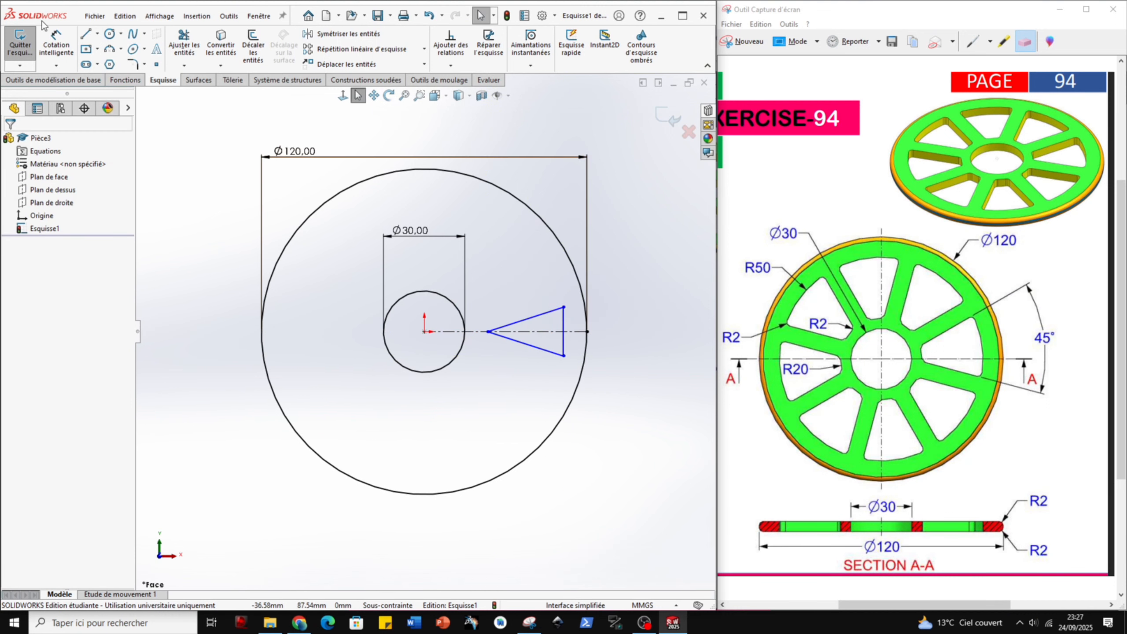
# Dimension the angle between the triangle's two sloping sides as 45°
pyautogui.click(51, 41)
pyautogui.click(517, 341)
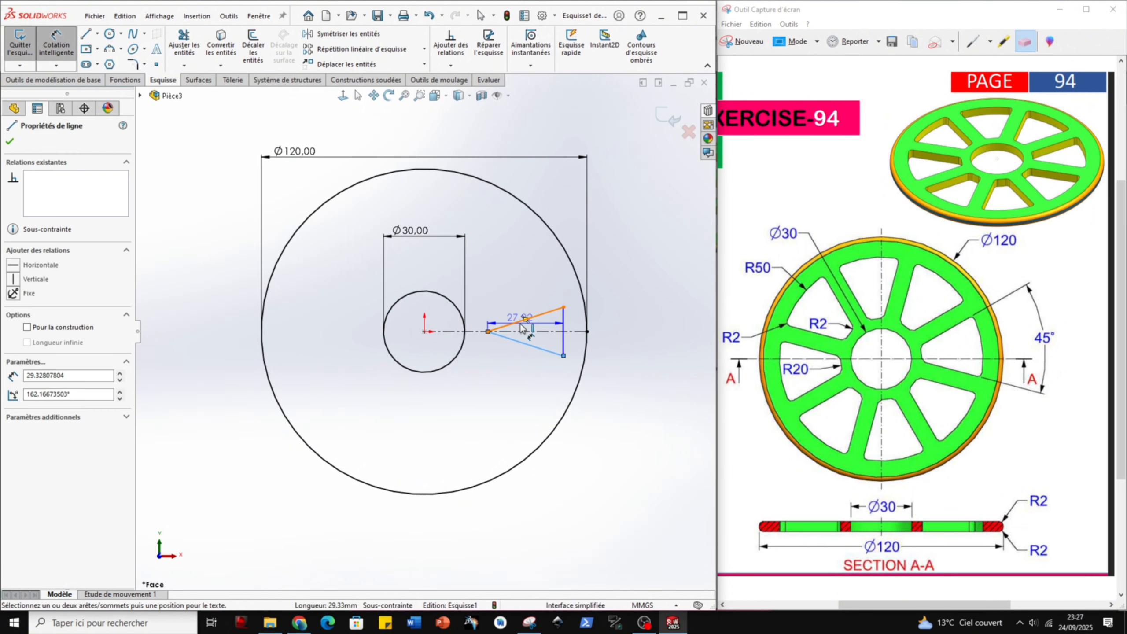
pyautogui.click(532, 317)
pyautogui.click(621, 323)
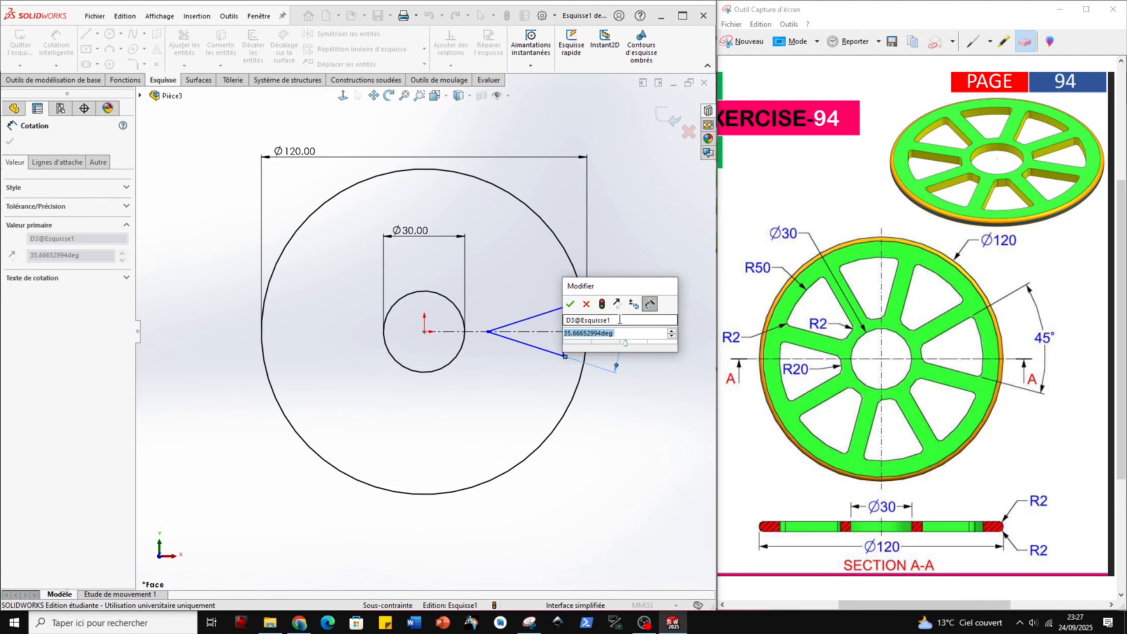
pyautogui.write('45')
pyautogui.press('Return')
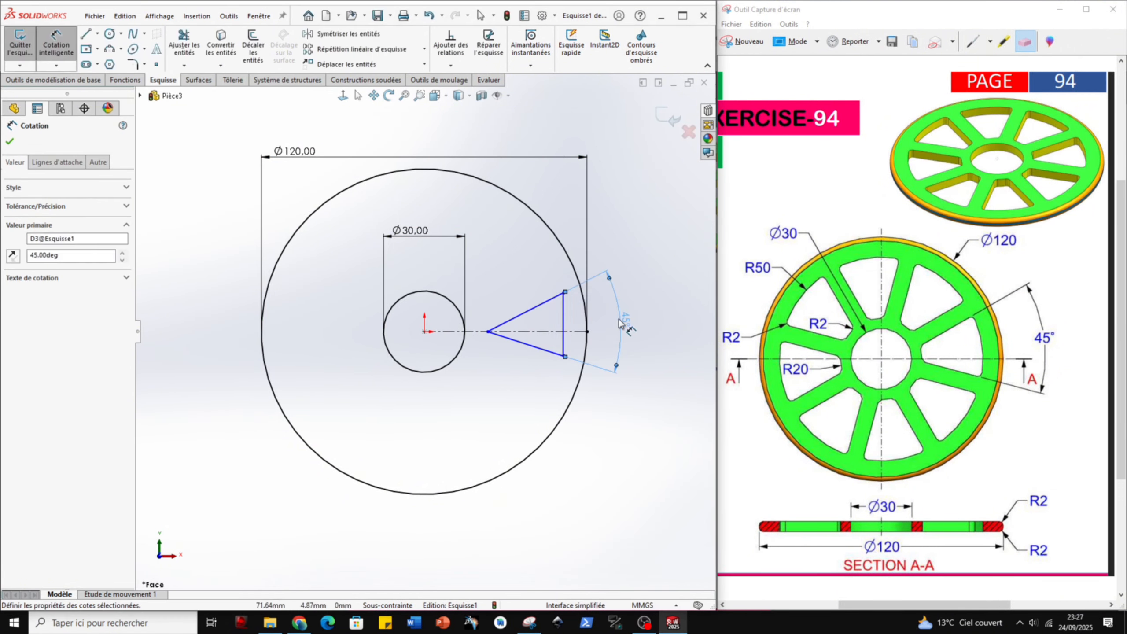
pyautogui.press('Escape')
# Make the triangle's two sloping sides symmetric about the horizontal centerline
pyautogui.click(547, 305)
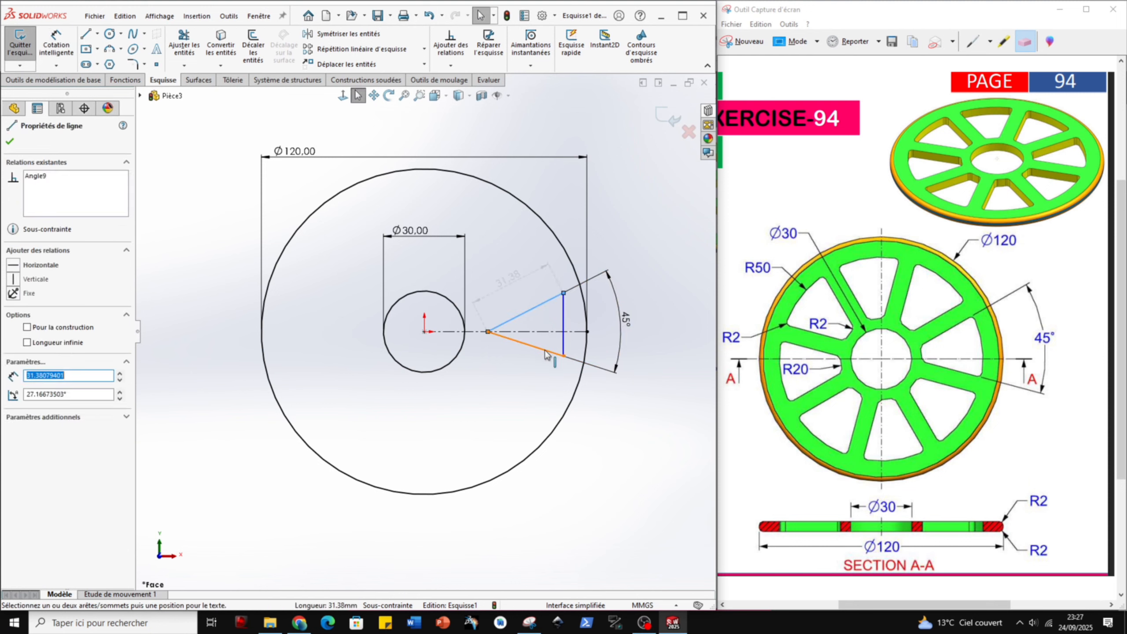
pyautogui.keyDown('ctrl'); pyautogui.click(542, 349); pyautogui.keyUp('ctrl')
pyautogui.keyDown('ctrl'); pyautogui.click(536, 334); pyautogui.keyUp('ctrl')
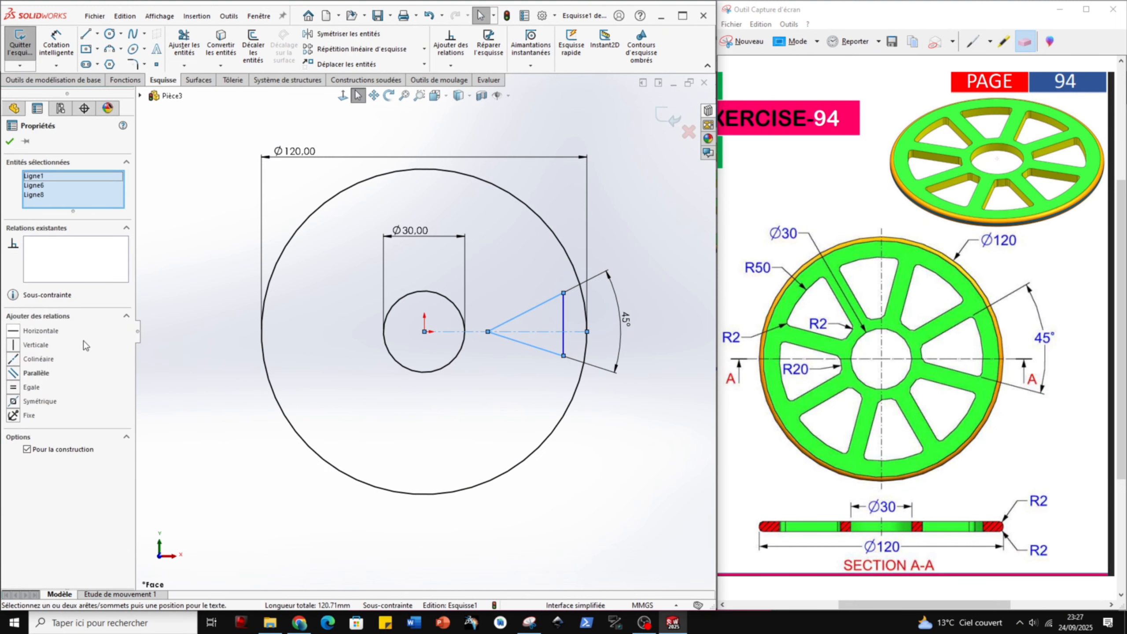
pyautogui.click(12, 401)
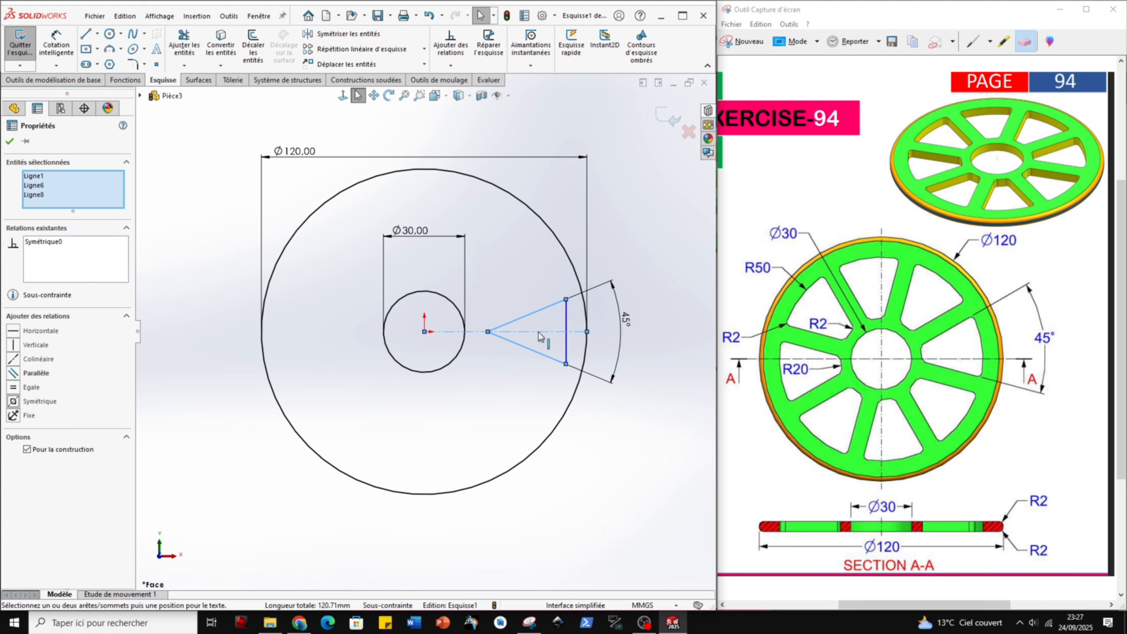
pyautogui.click(682, 402)
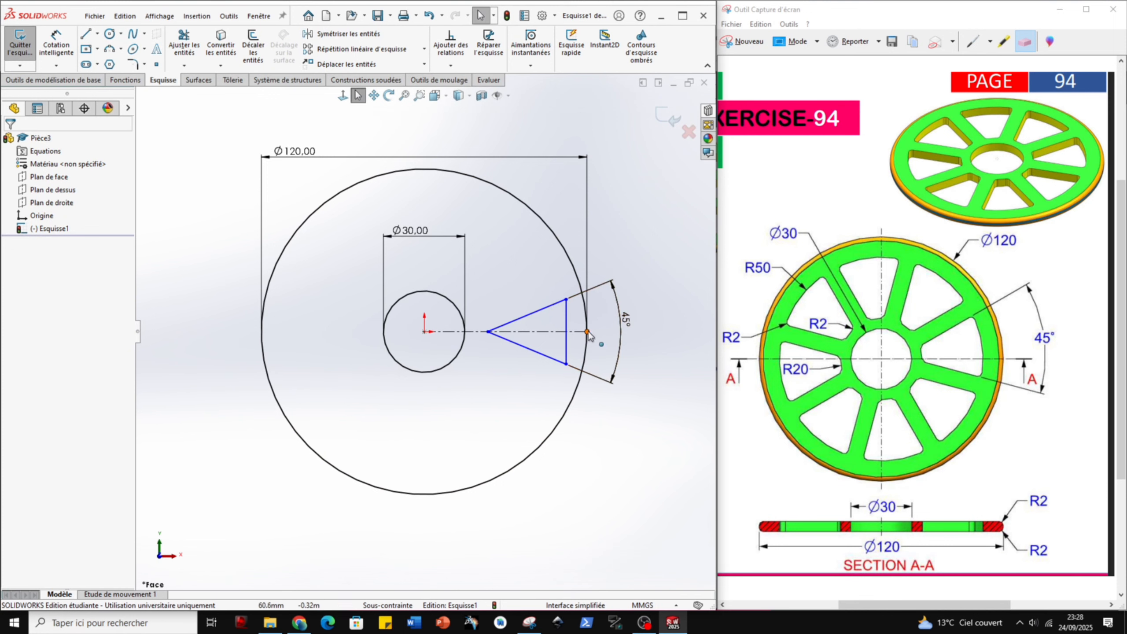
# Exit the current sketch and discard all of its changes
pyautogui.click(688, 133)
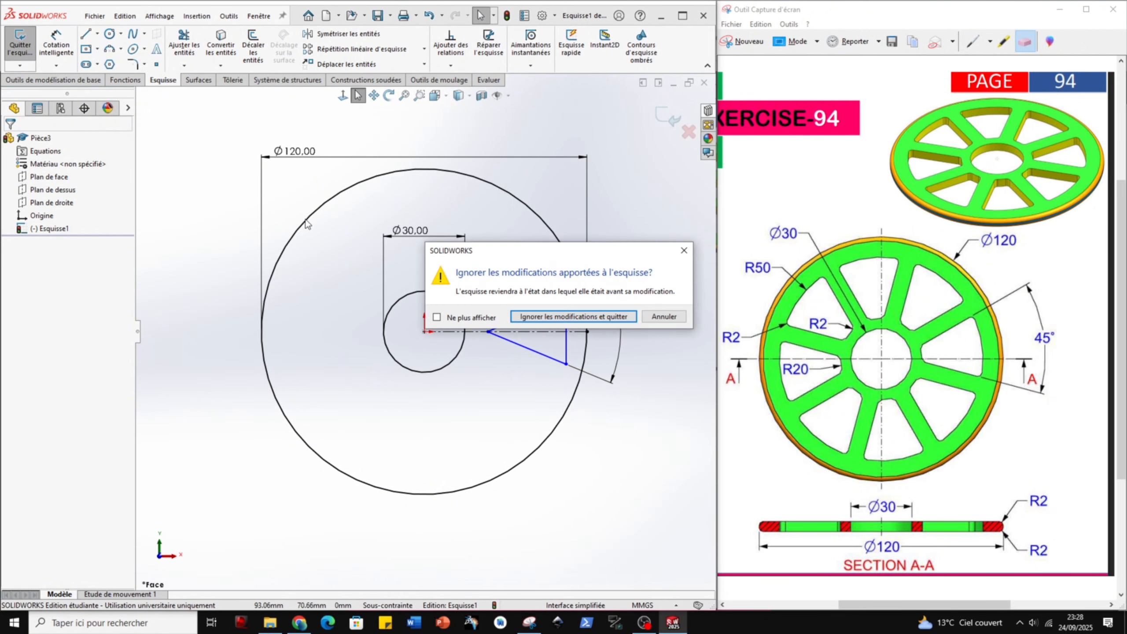
pyautogui.click(576, 316)
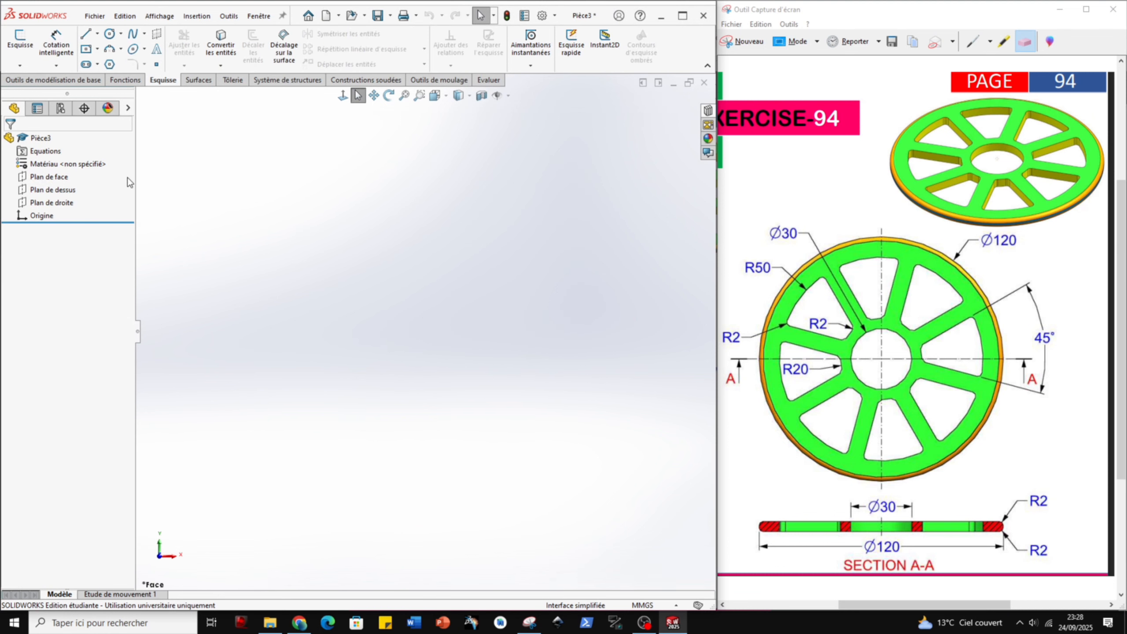
pyautogui.click(20, 42)
pyautogui.click(365, 234)
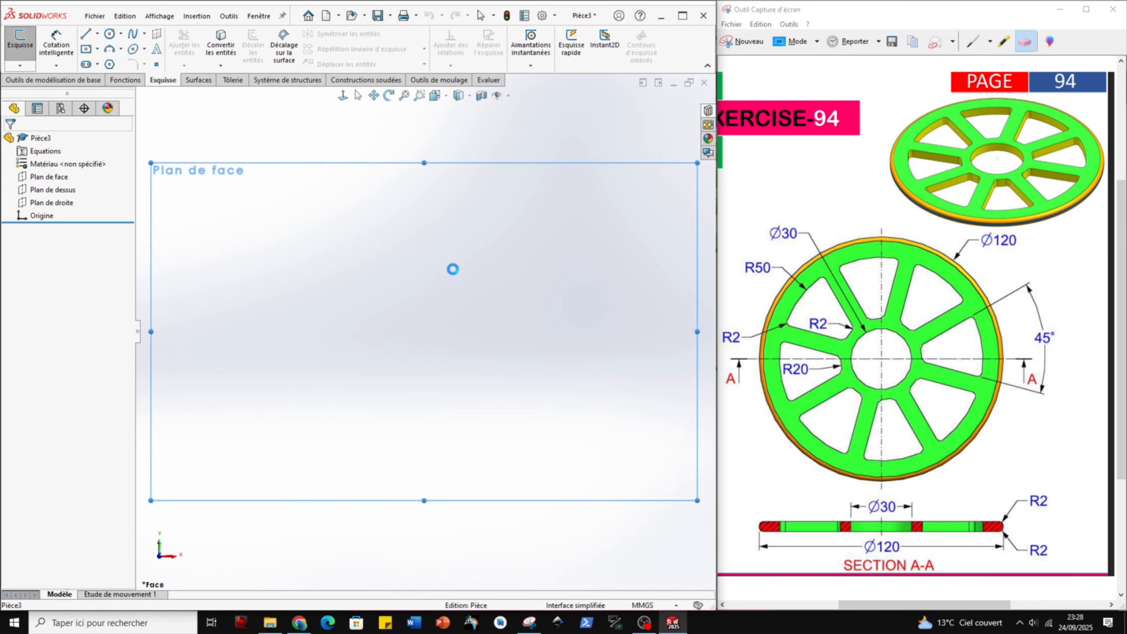
pyautogui.click(109, 34)
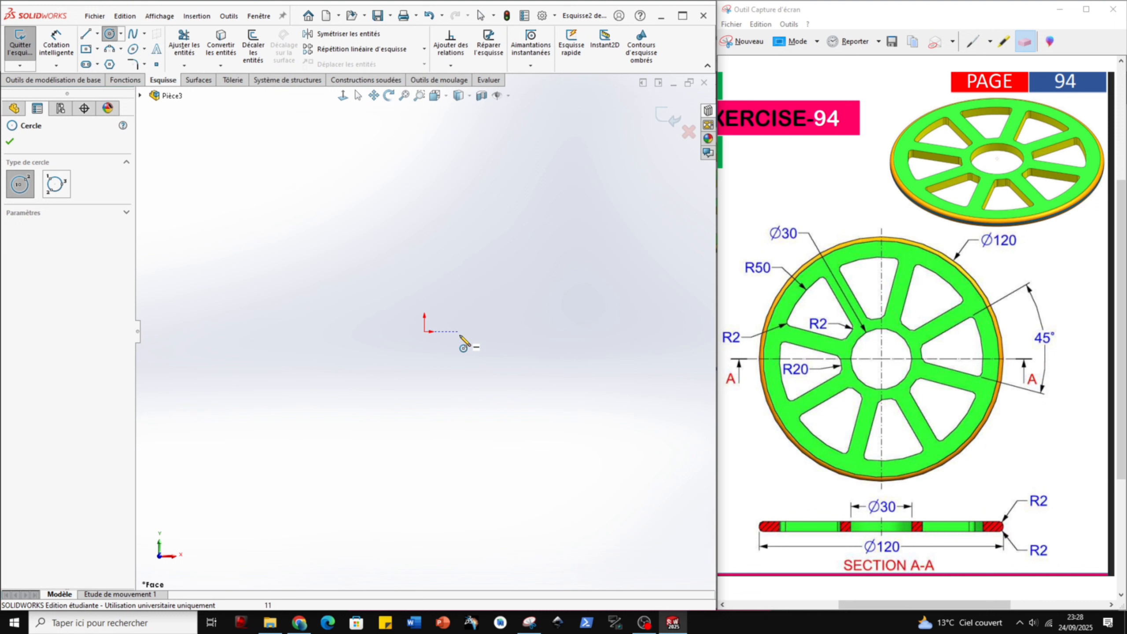
pyautogui.click(424, 331)
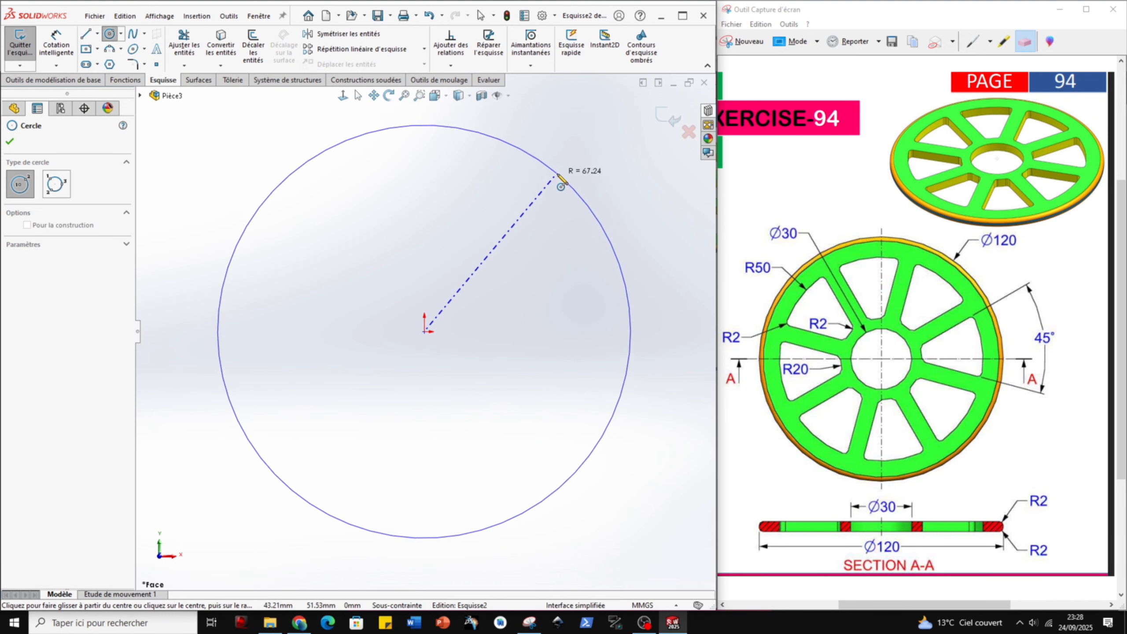
pyautogui.click(561, 181)
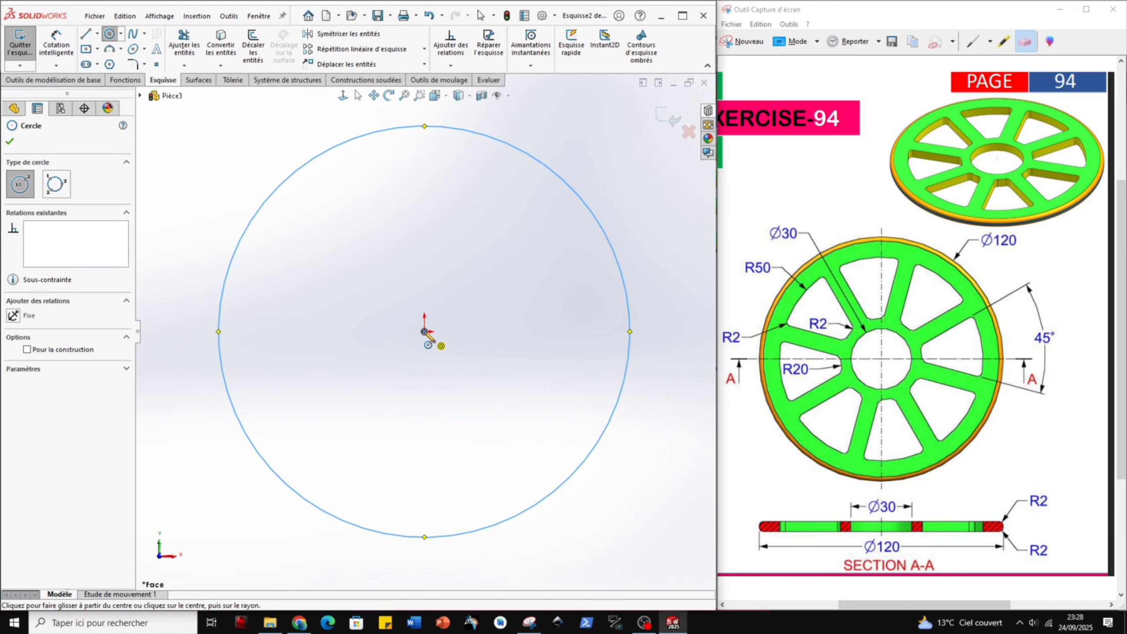
pyautogui.click(425, 332)
pyautogui.click(464, 292)
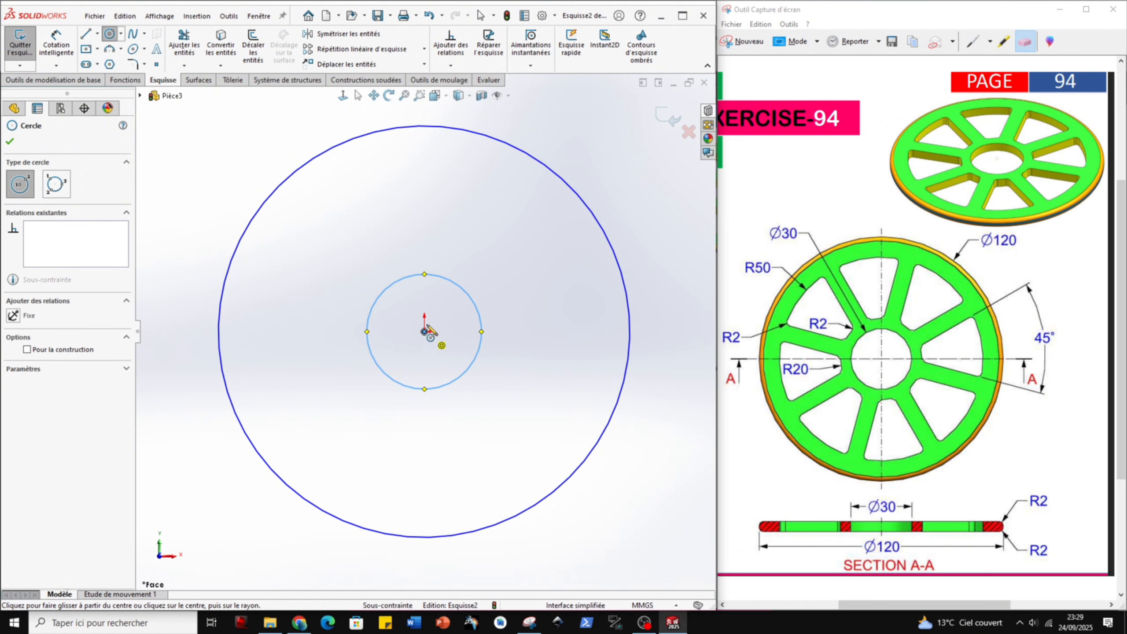
pyautogui.click(426, 331)
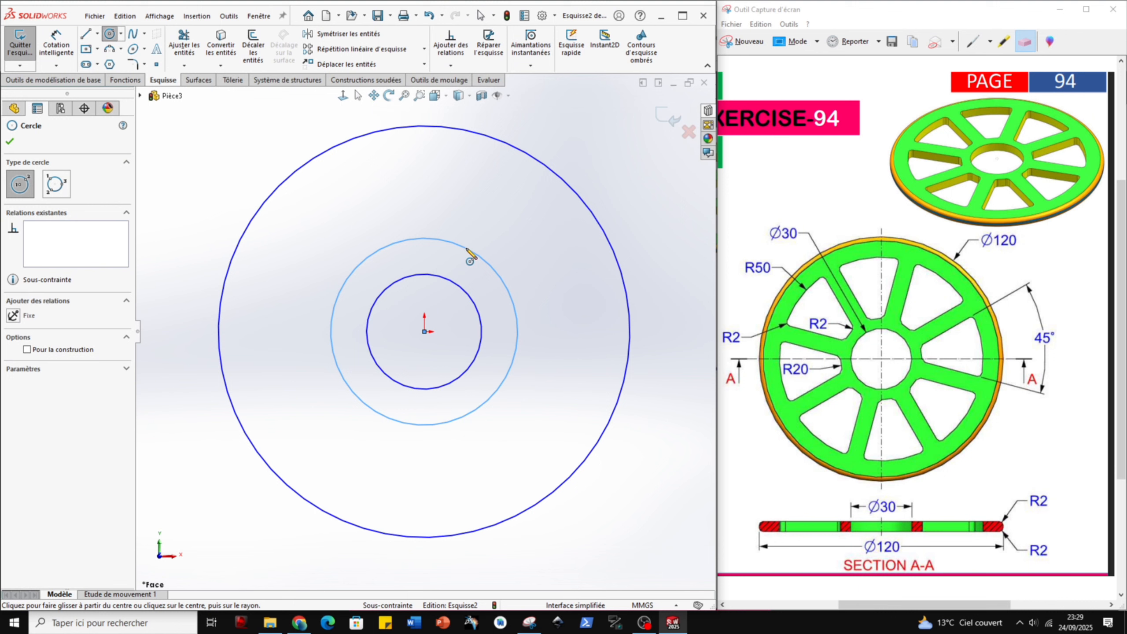
pyautogui.click(469, 256)
pyautogui.click(689, 131)
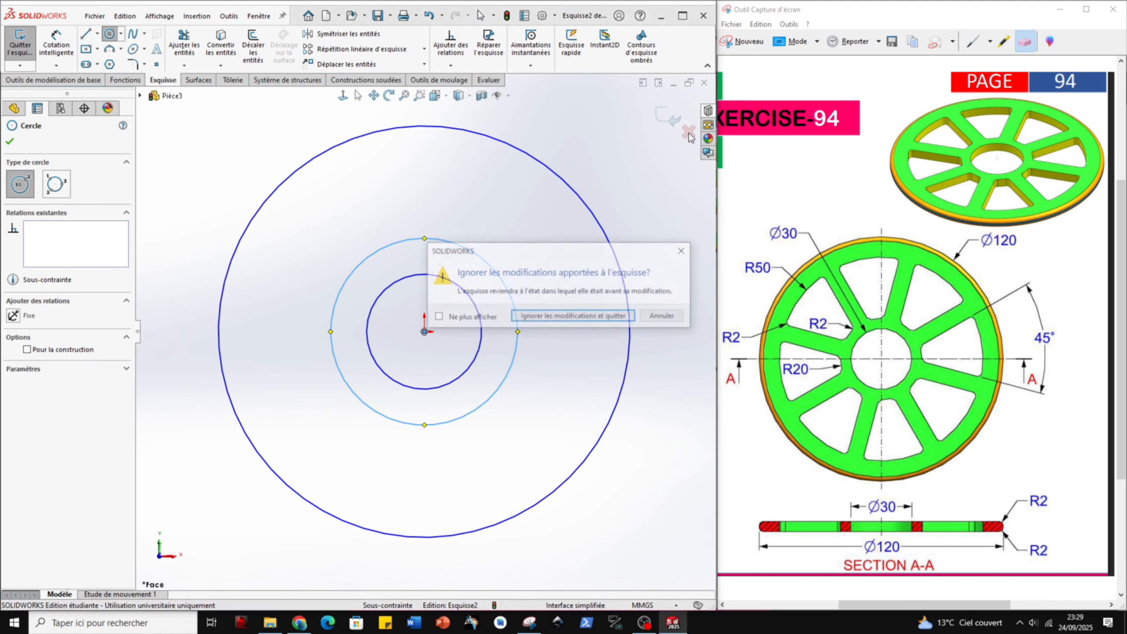
pyautogui.click(597, 318)
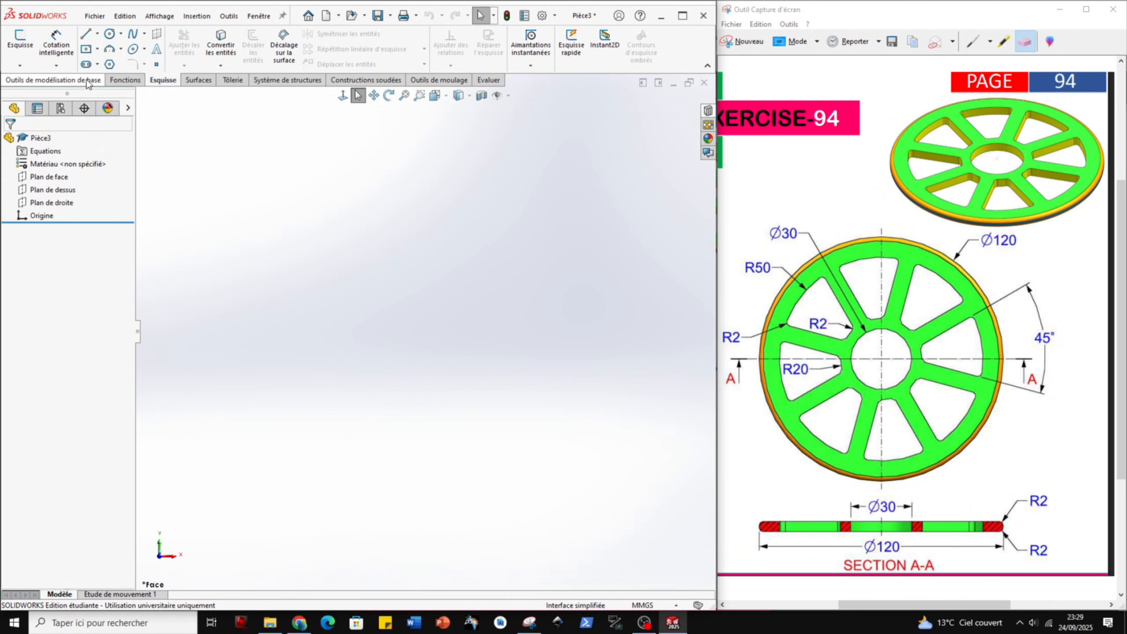
# On the front plane, sketch two concentric circles centred on the origin, about 126 mm and about 33 mm in diameter
pyautogui.click(111, 35)
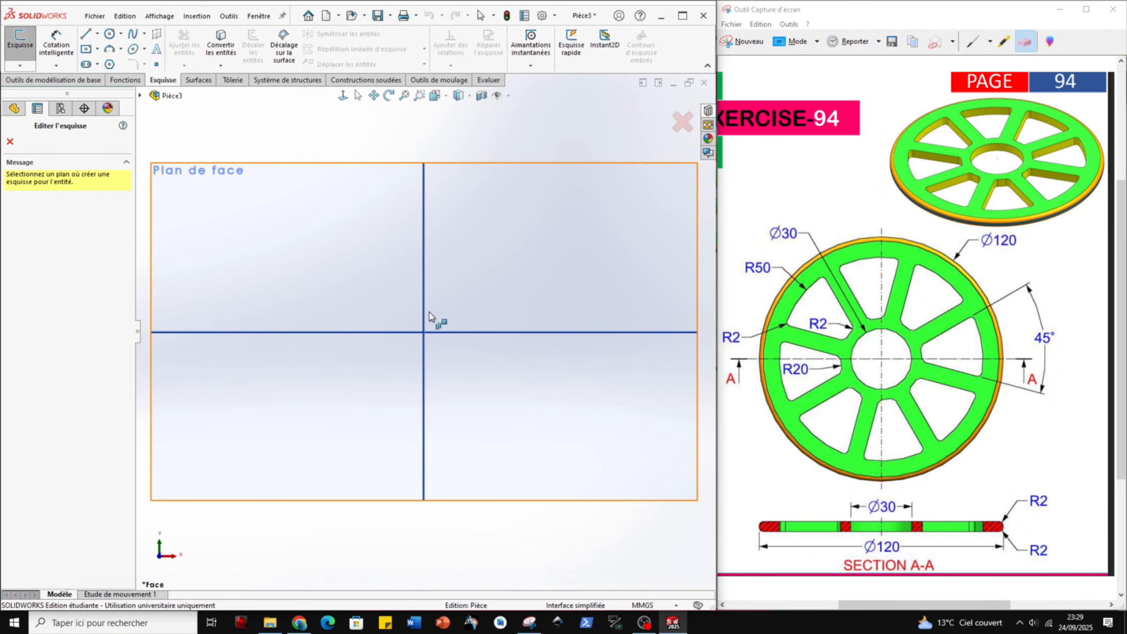
pyautogui.click(426, 337)
pyautogui.moveTo(425, 332)
pyautogui.mouseDown()
pyautogui.moveTo(403, 214)
pyautogui.moveTo(410, 139)
pyautogui.mouseUp()
pyautogui.moveTo(425, 332); pyautogui.dragTo(427, 280)
pyautogui.press('Escape')
# Dimension the outer circle's diameter as 120 mm and the inner circle's diameter as 30 mm
pyautogui.click(69, 41)
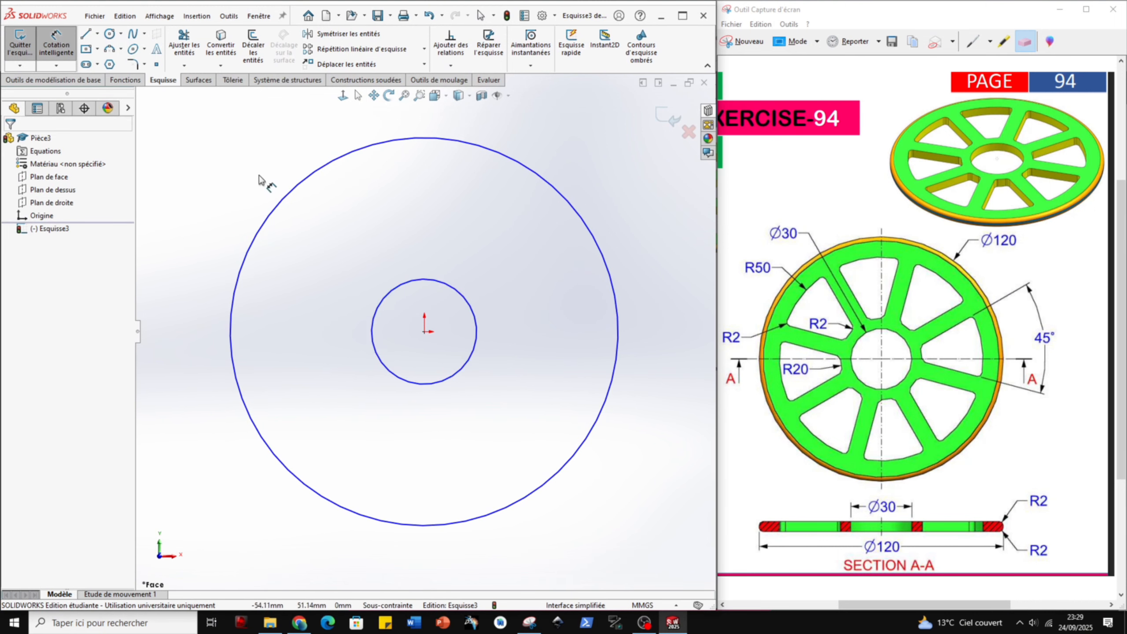
pyautogui.click(284, 191)
pyautogui.click(252, 158)
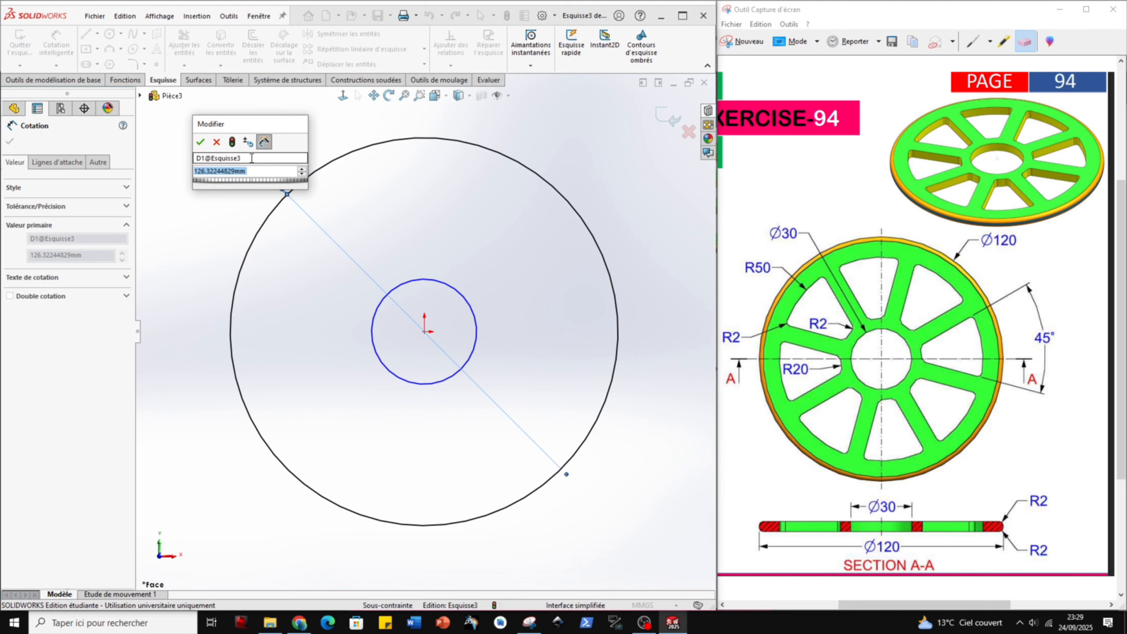
pyautogui.write('120')
pyautogui.press('Return')
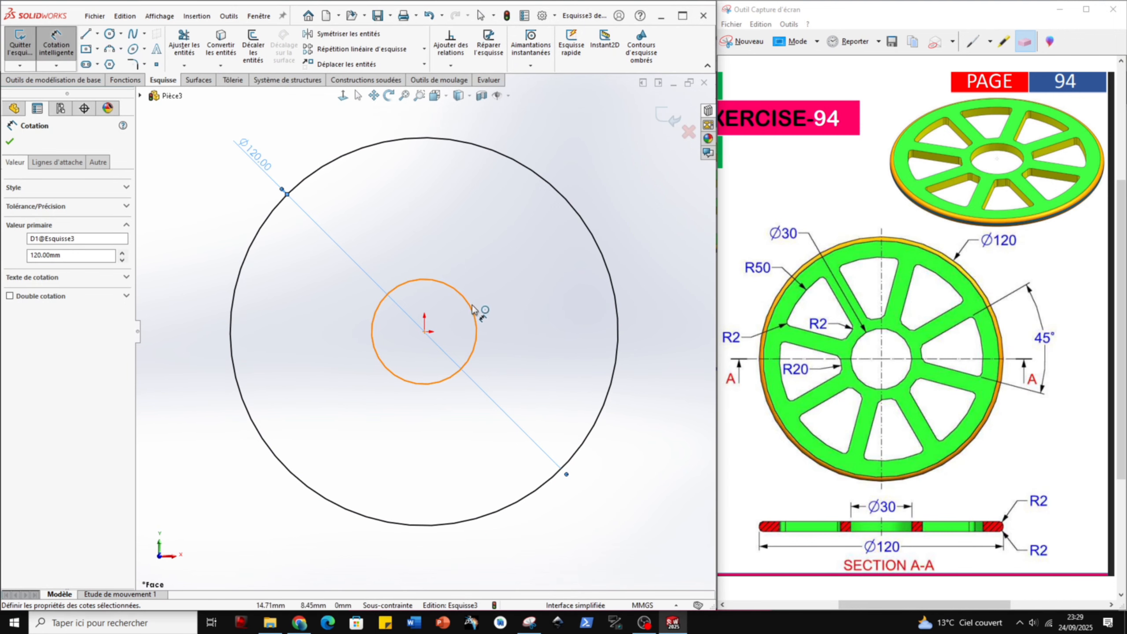
pyautogui.click(474, 307)
pyautogui.click(477, 260)
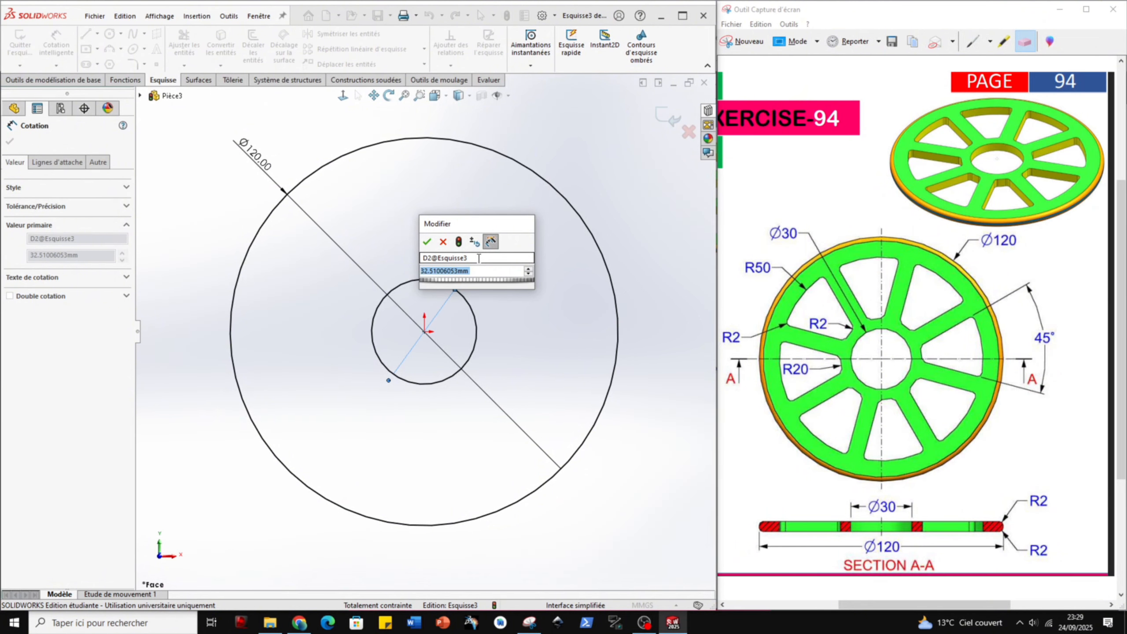
pyautogui.write('30')
pyautogui.press('Return')
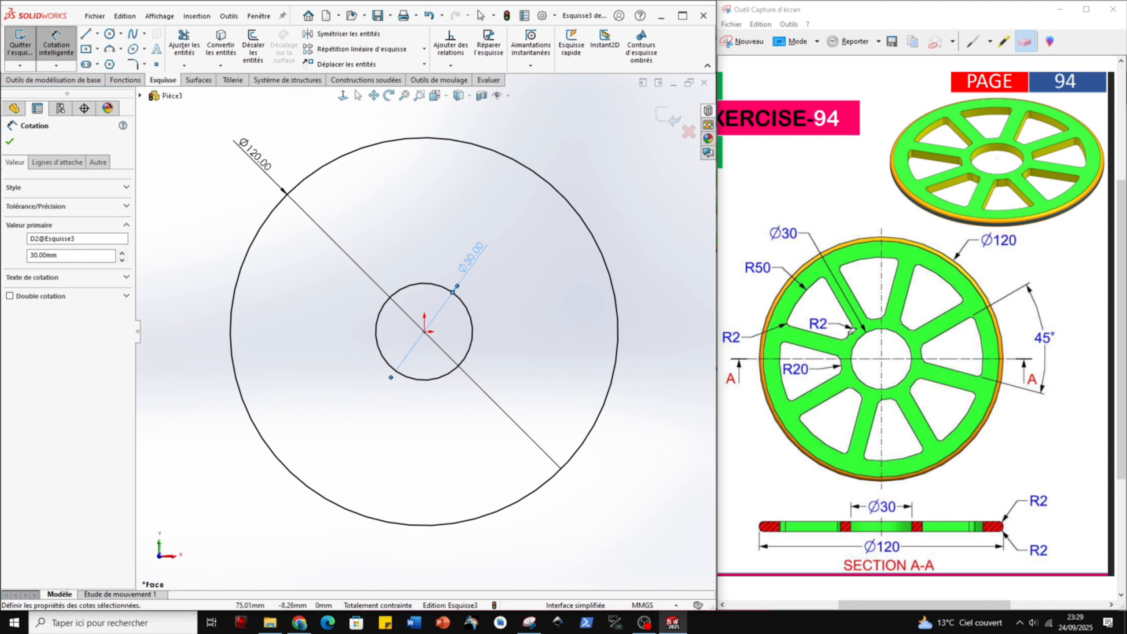
# Switch to the Snipping Tool and mark the R2 inner corner of a spoke opening in red on the reference drawing
pyautogui.click(974, 42)
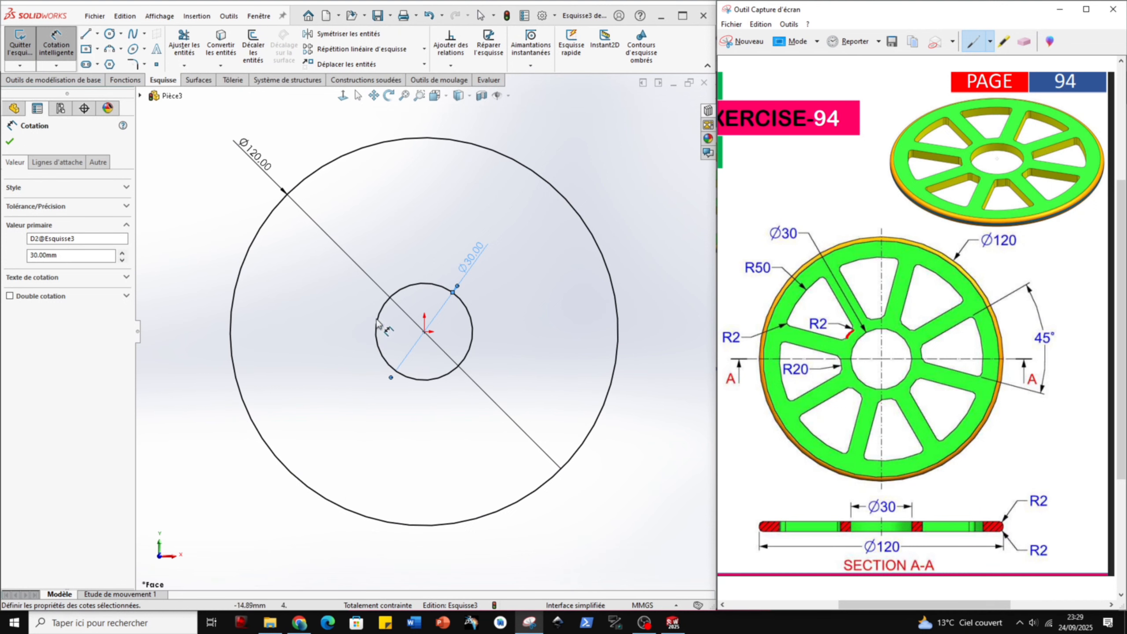
# Sketch a third circle centred on the origin, just outside the 30 mm bore, and dimension its diameter as 40 mm
pyautogui.click(109, 34)
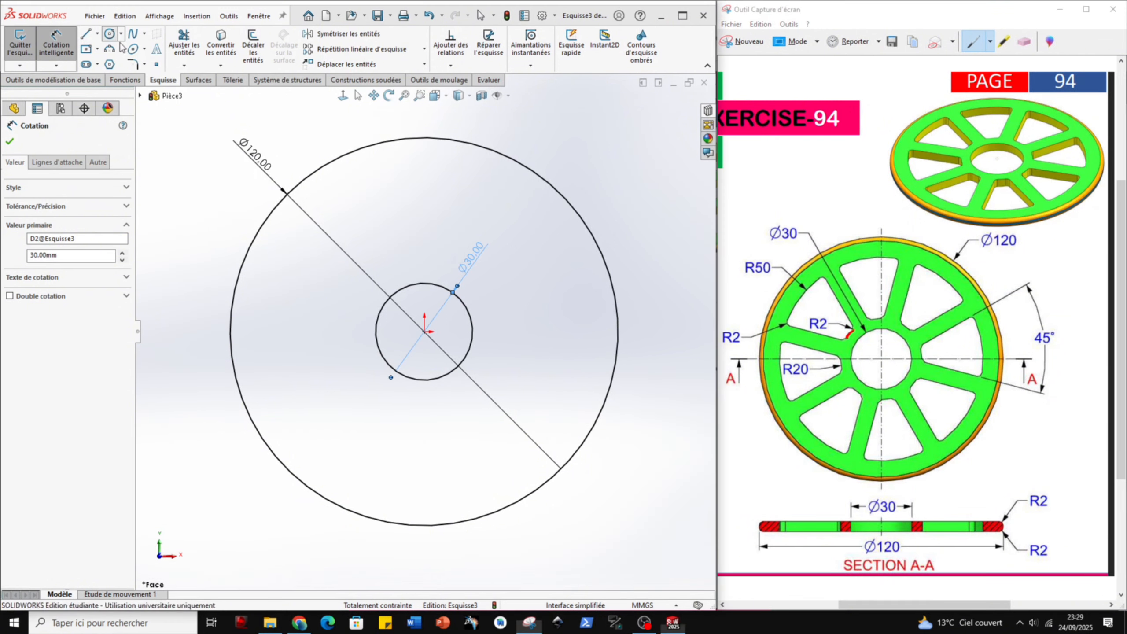
pyautogui.click(425, 331)
pyautogui.click(491, 264)
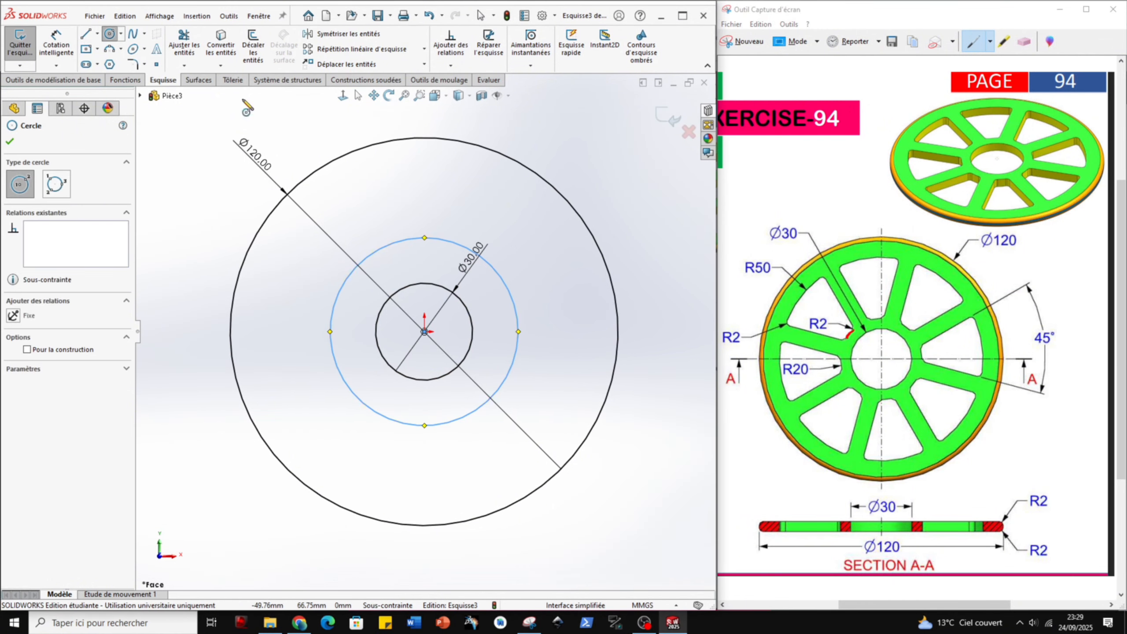
pyautogui.click(60, 56)
pyautogui.click(516, 314)
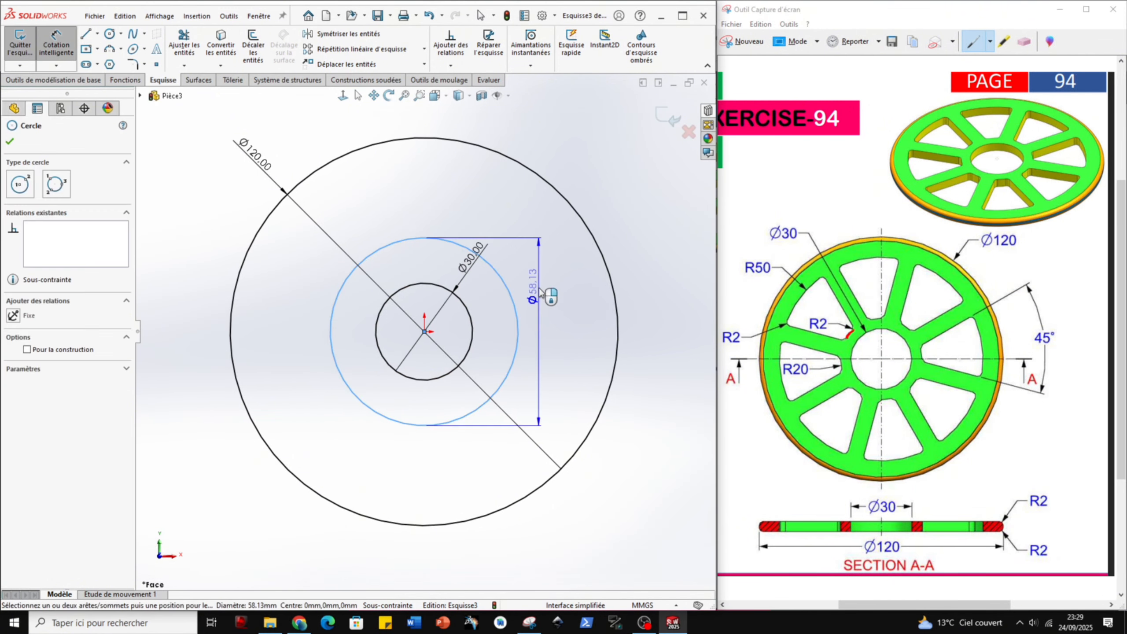
pyautogui.click(539, 295)
pyautogui.write('40')
pyautogui.press('Return')
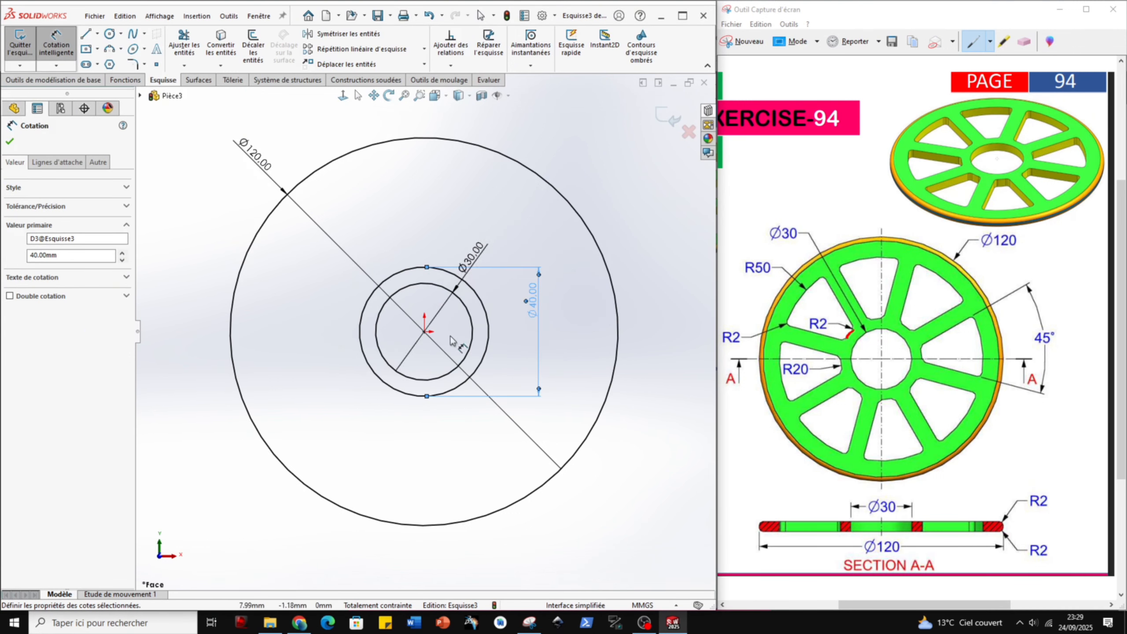
# Sketch a horizontal construction line from the origin to the 120 mm circle
pyautogui.click(97, 33)
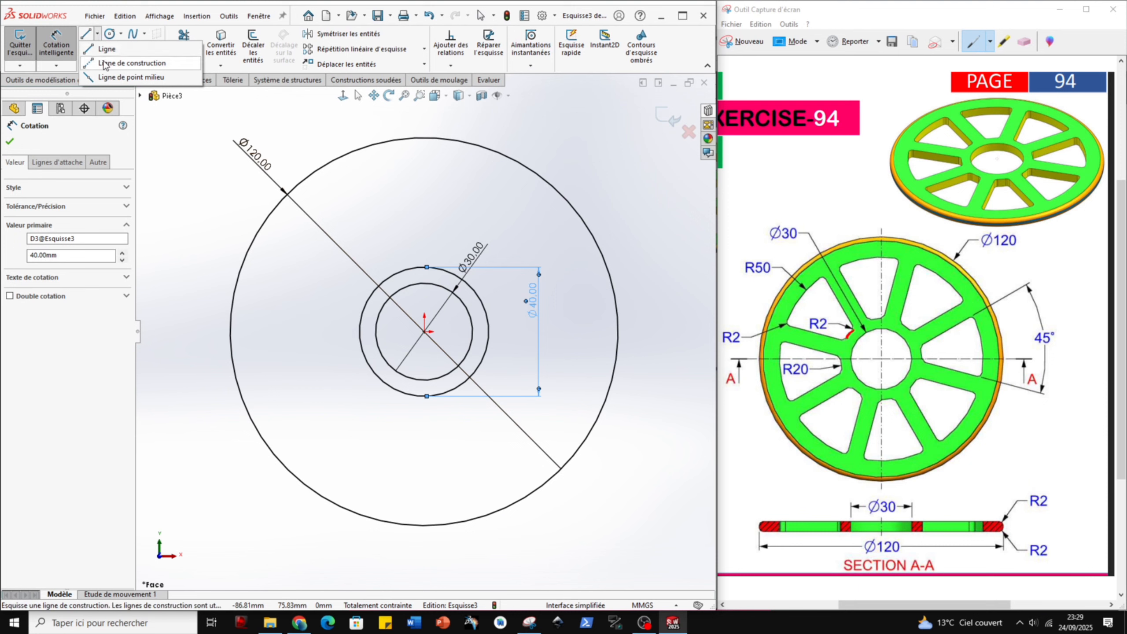
pyautogui.click(116, 85)
pyautogui.click(425, 332)
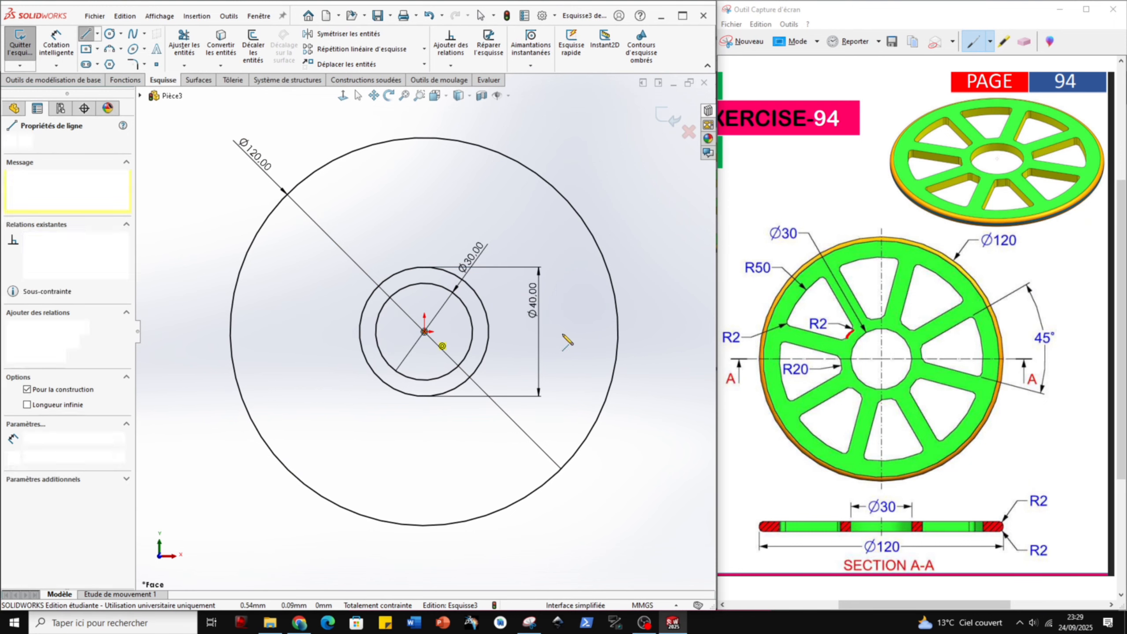
pyautogui.click(619, 332)
pyautogui.press('Escape')
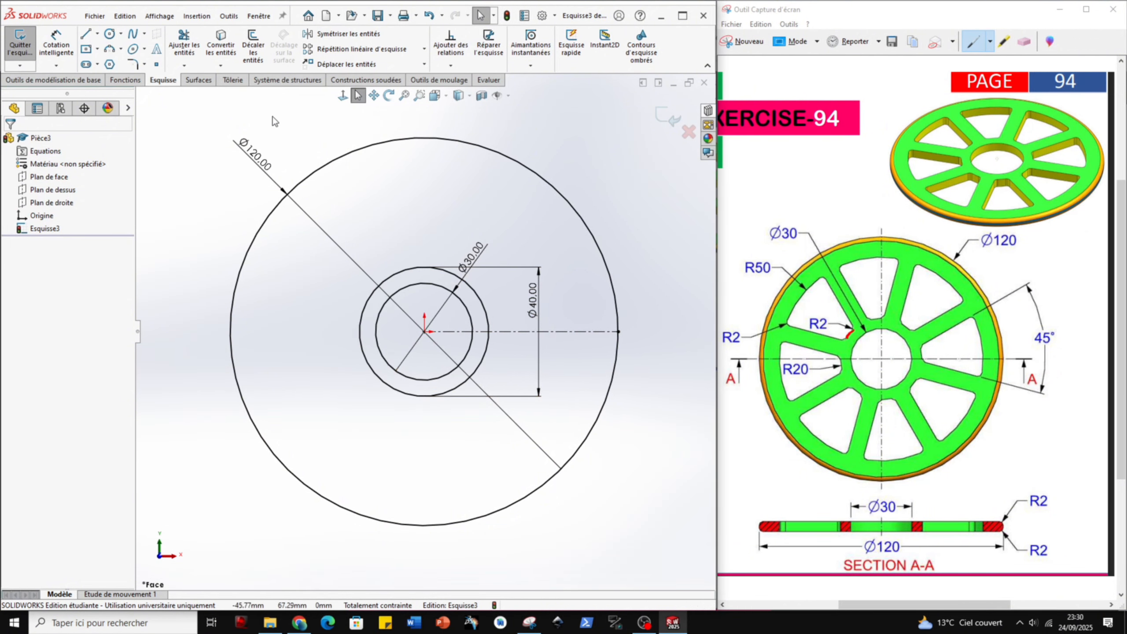
pyautogui.click(87, 35)
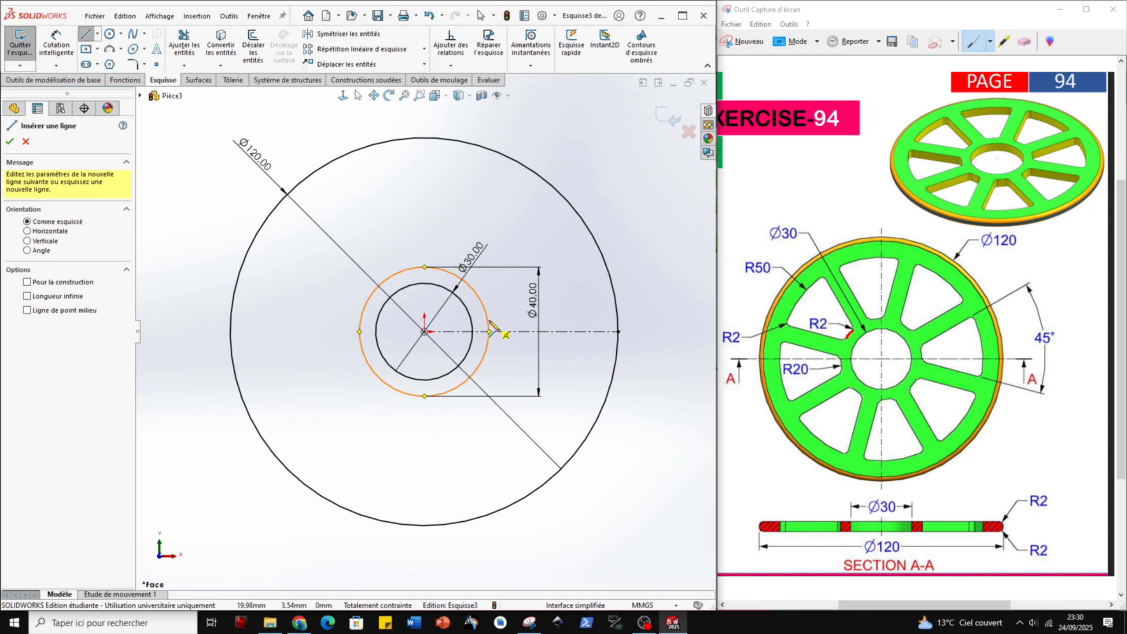
pyautogui.click(459, 384)
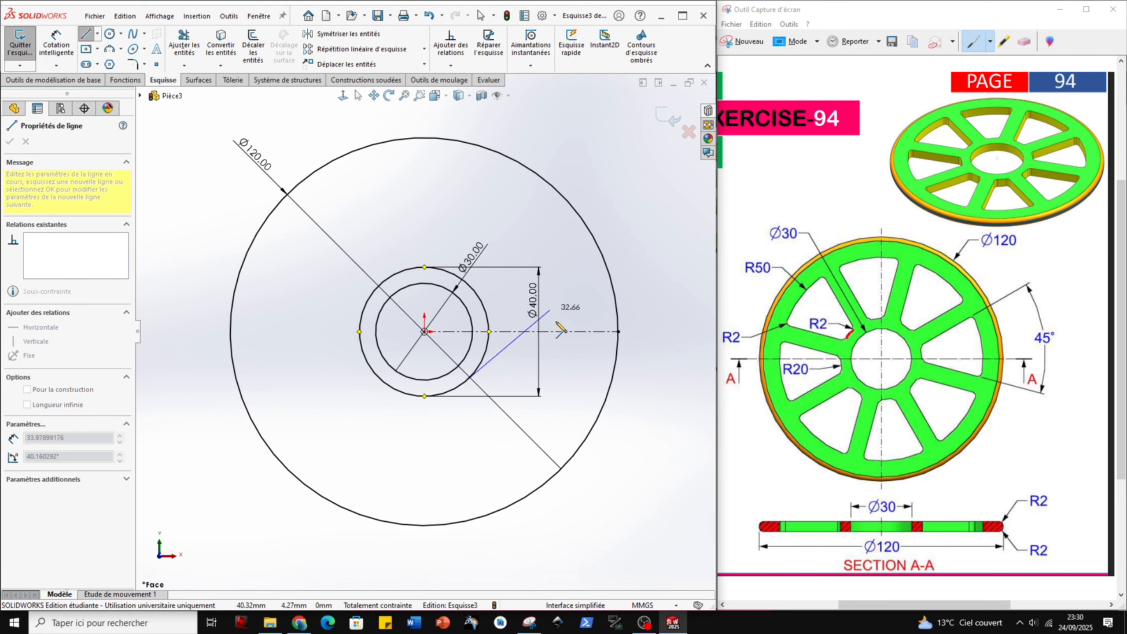
pyautogui.press('Escape')
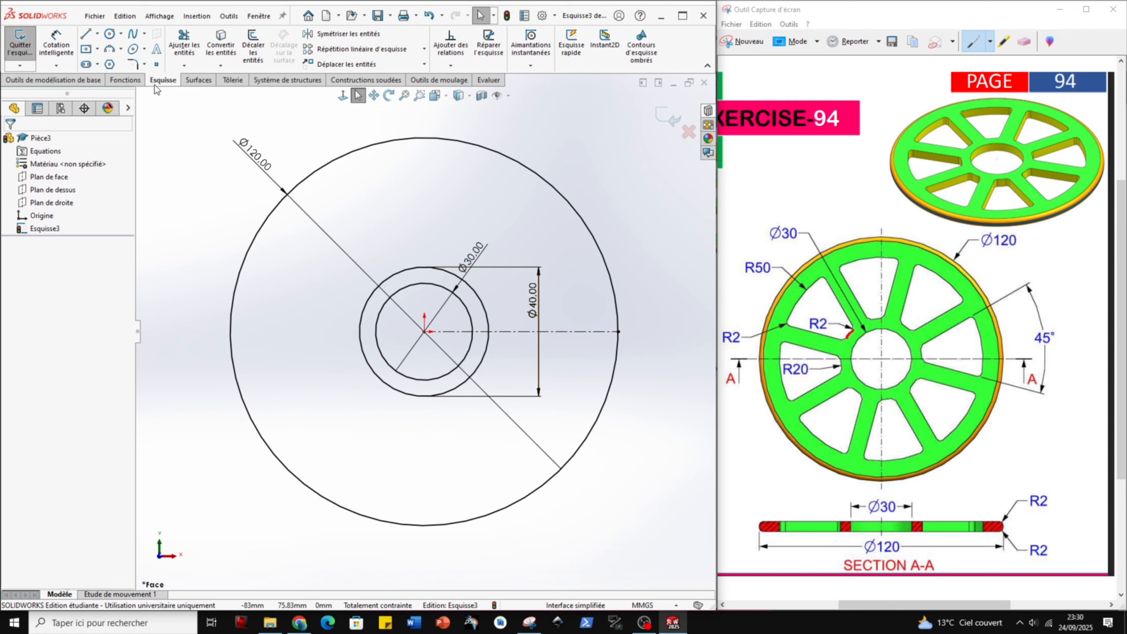
# Sketch a closed four-line trapezoid across the construction line, with slanted sides about 28 mm long and a 12 mm vertical inner edge on the 40 mm circle
pyautogui.click(86, 34)
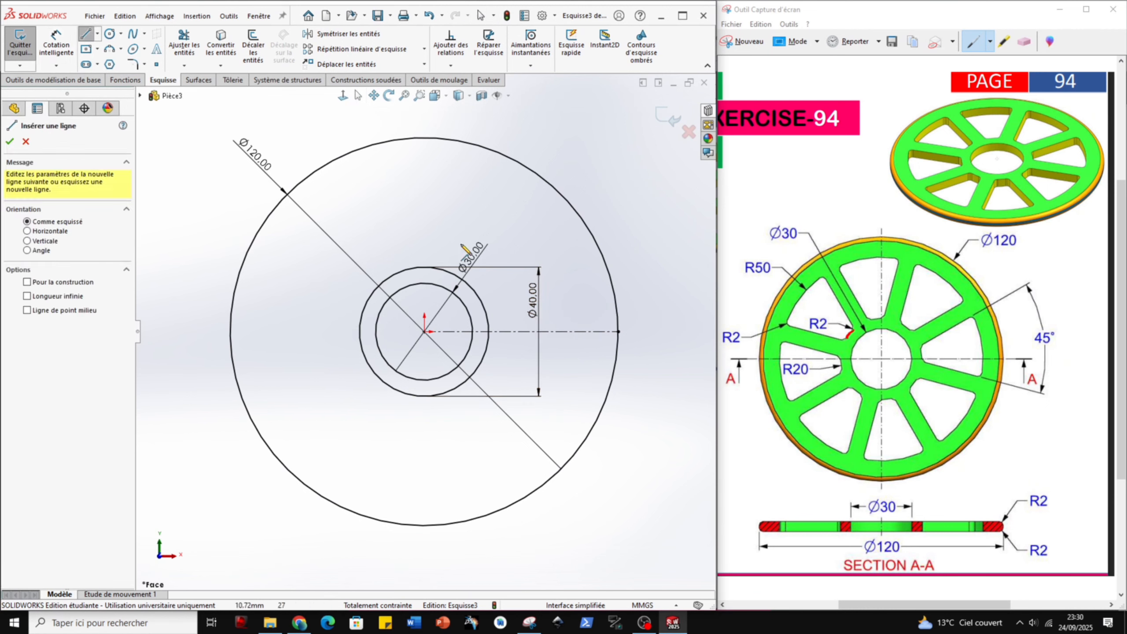
pyautogui.click(576, 299)
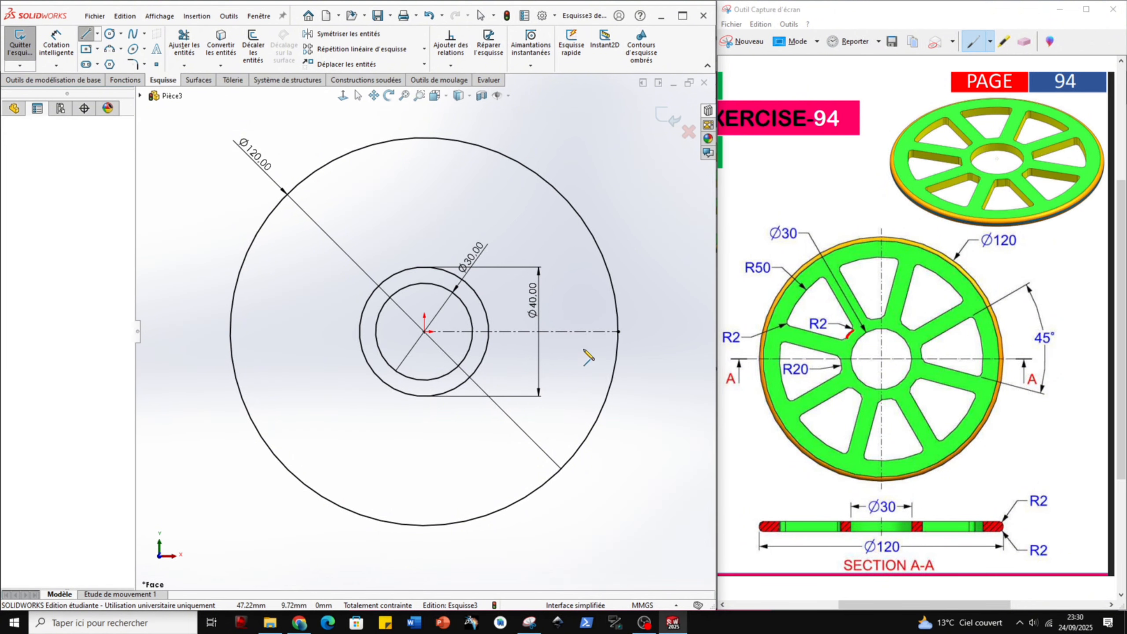
pyautogui.click(576, 370)
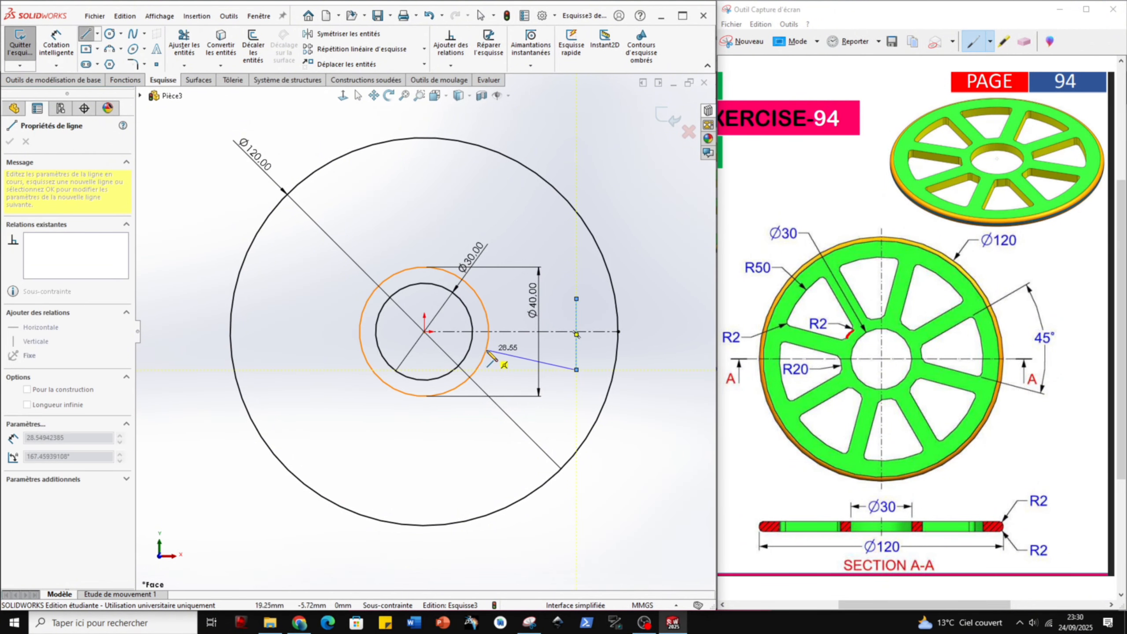
pyautogui.click(486, 352)
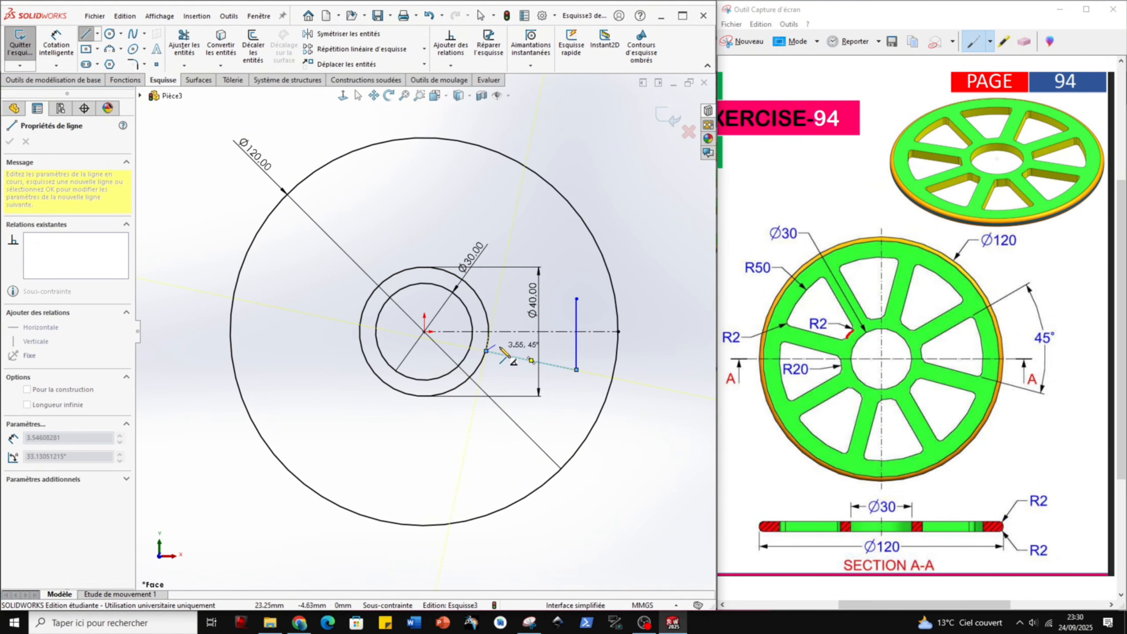
pyautogui.click(487, 313)
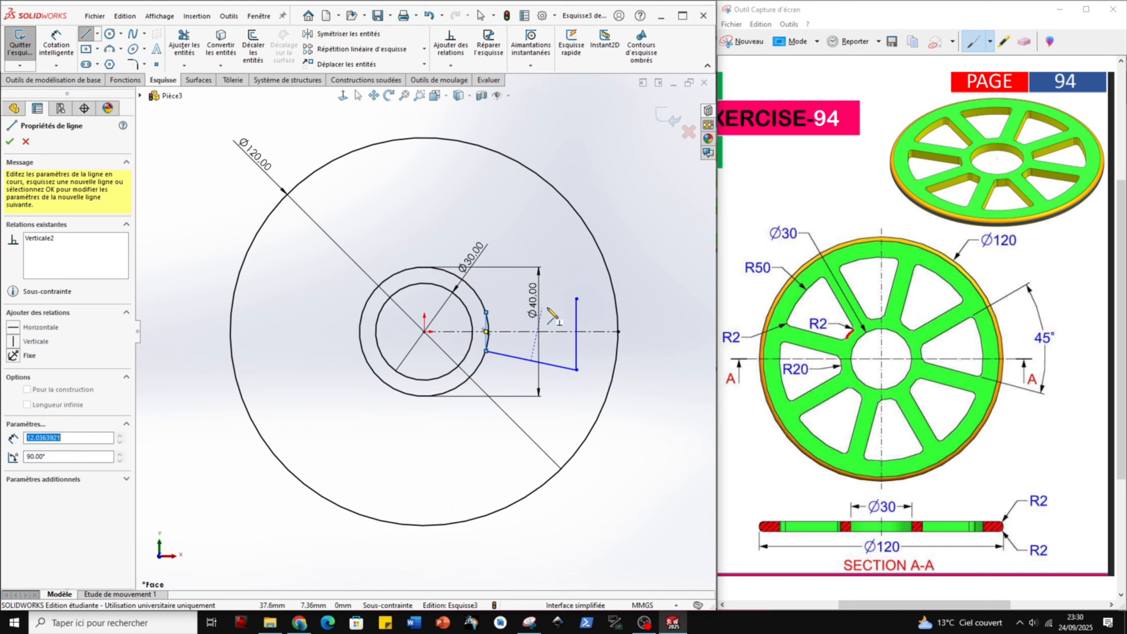
pyautogui.click(576, 298)
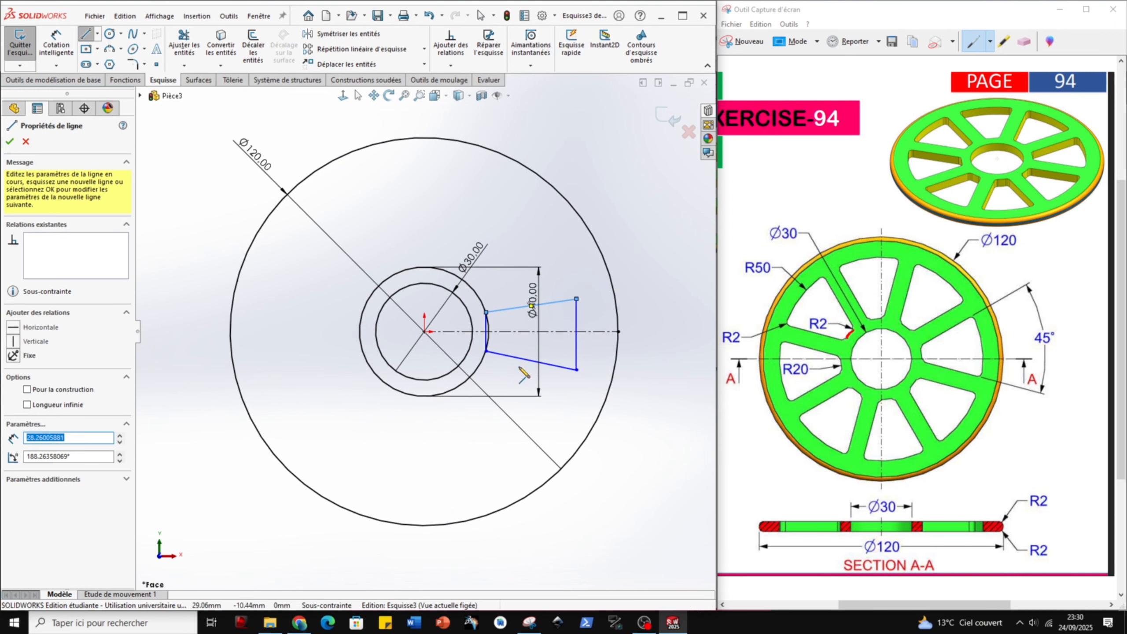
pyautogui.press('Escape')
# Delete the short vertical line of the trapezoid that joins its two corners on the 40 mm circle
pyautogui.scroll(-6, 487, 349)
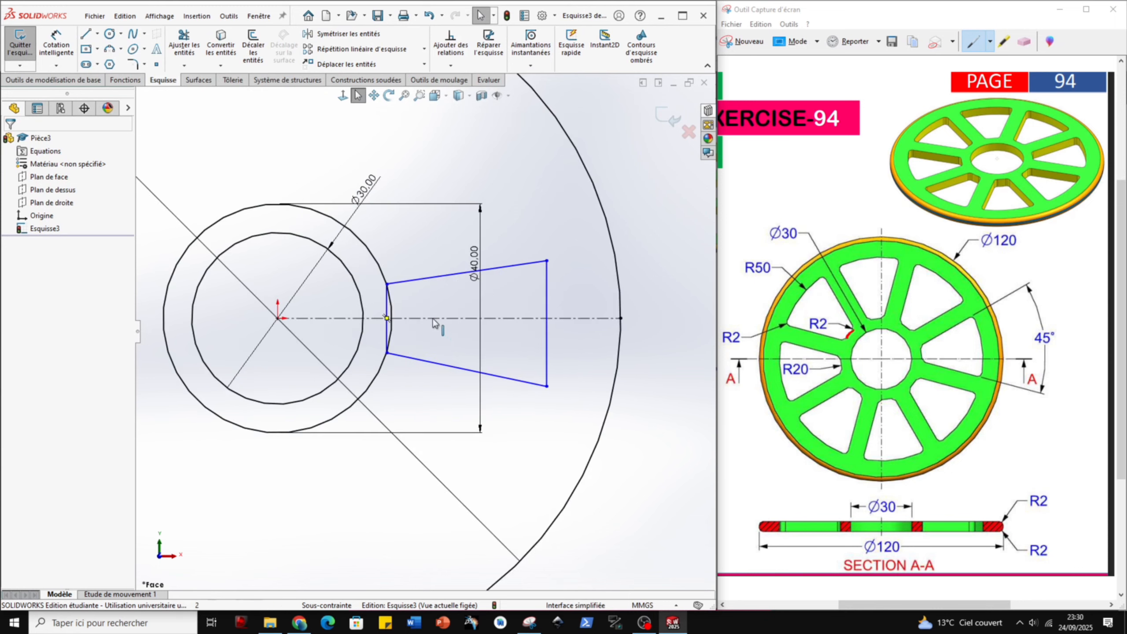
pyautogui.click(374, 315)
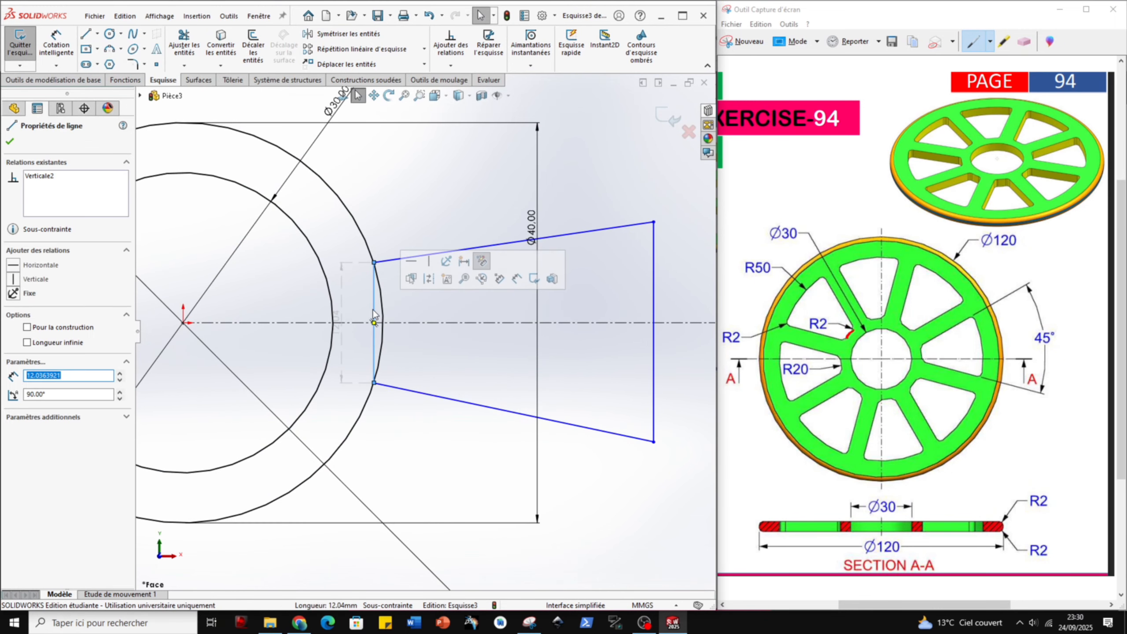
pyautogui.press('Delete')
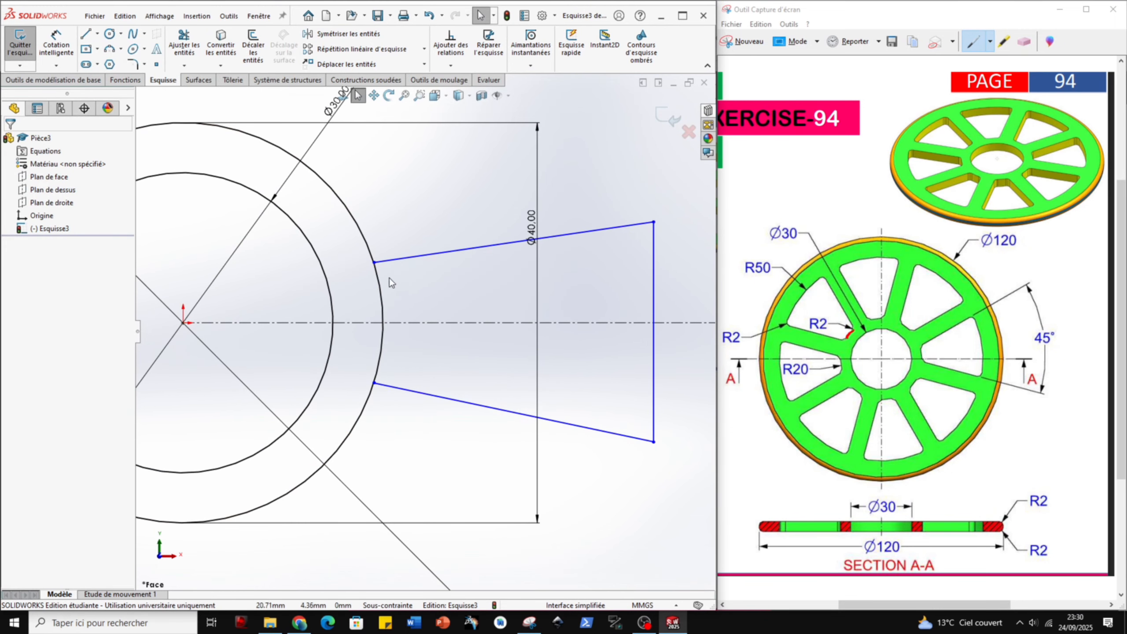
# Trim the 40 mm circle so that only the arc between the two slanted sides of the opening remains
pyautogui.click(132, 65)
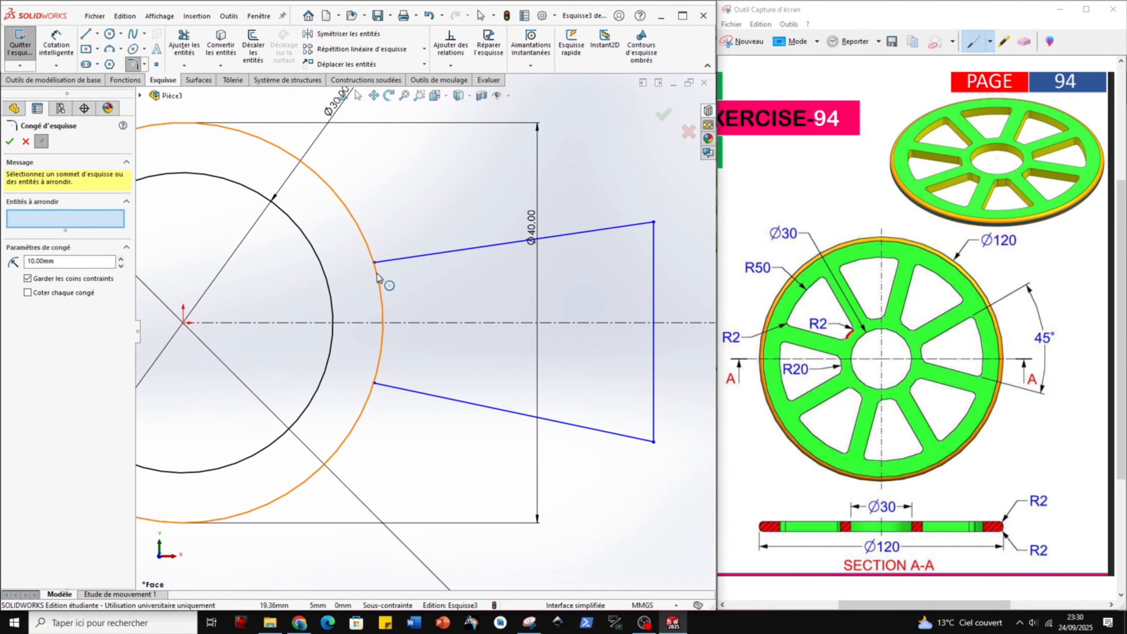
pyautogui.press('Escape')
pyautogui.scroll(4, 393, 246)
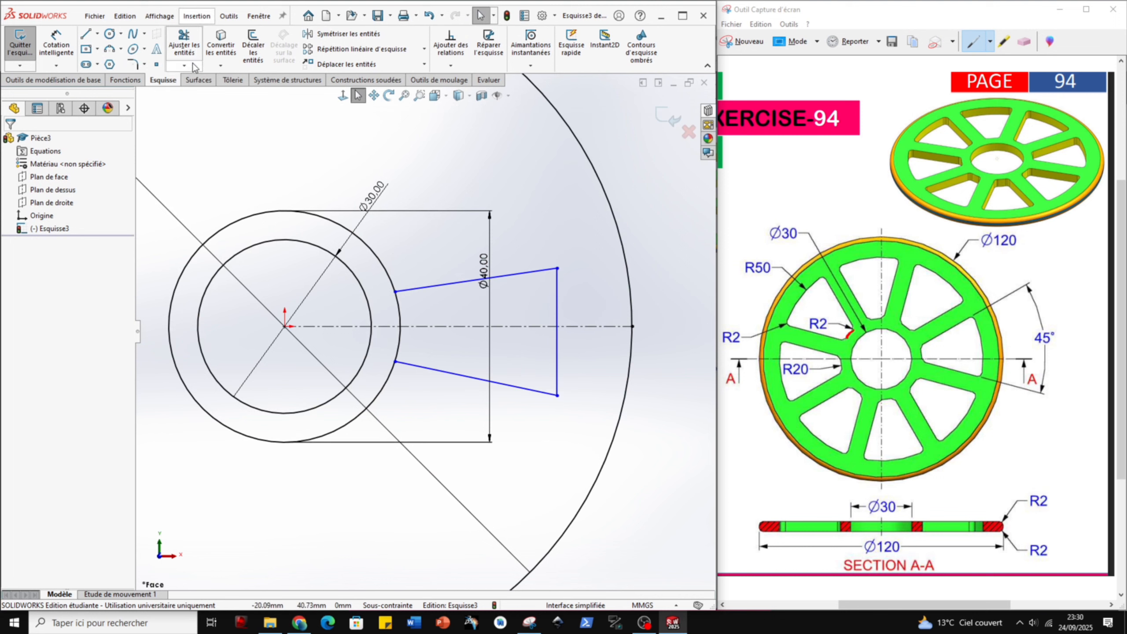
pyautogui.click(185, 49)
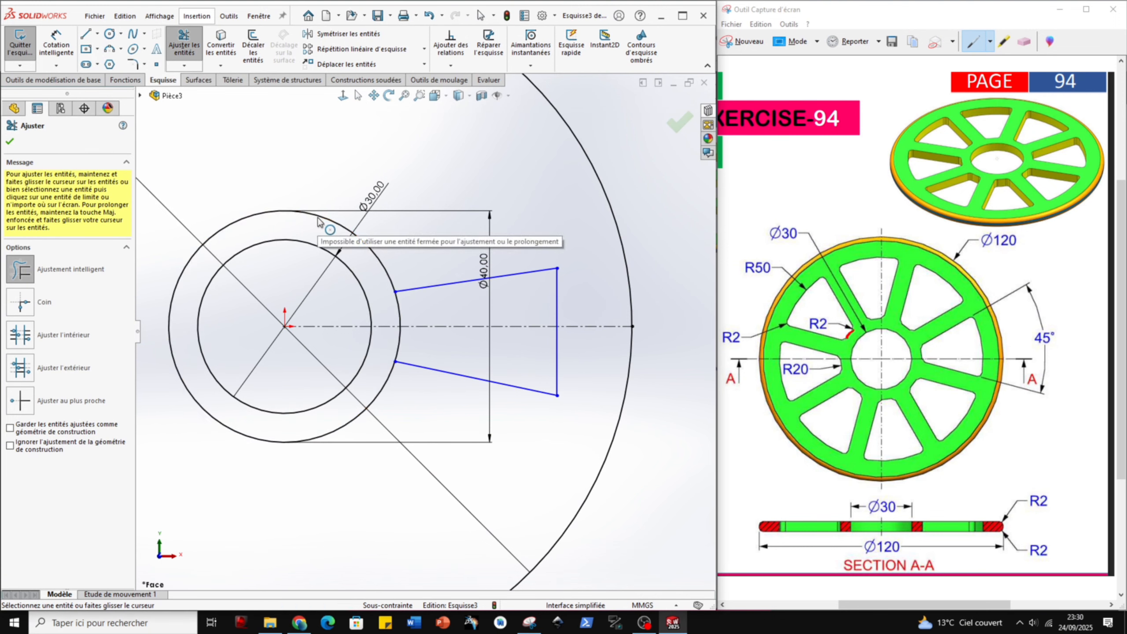
pyautogui.moveTo(277, 191); pyautogui.dragTo(277, 221)
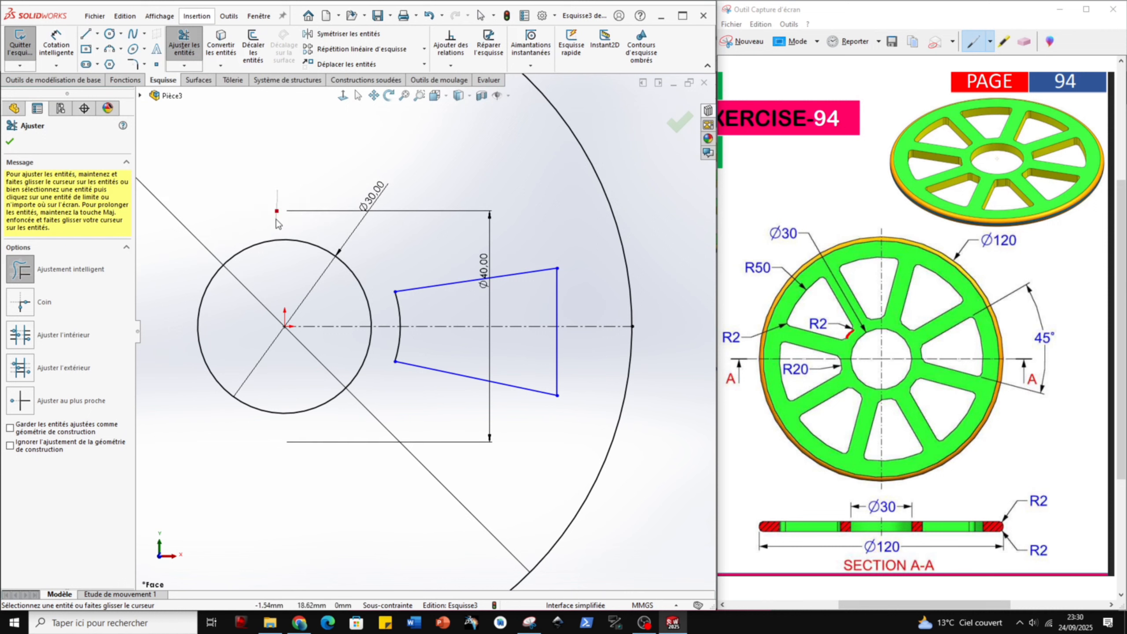
pyautogui.press('Escape')
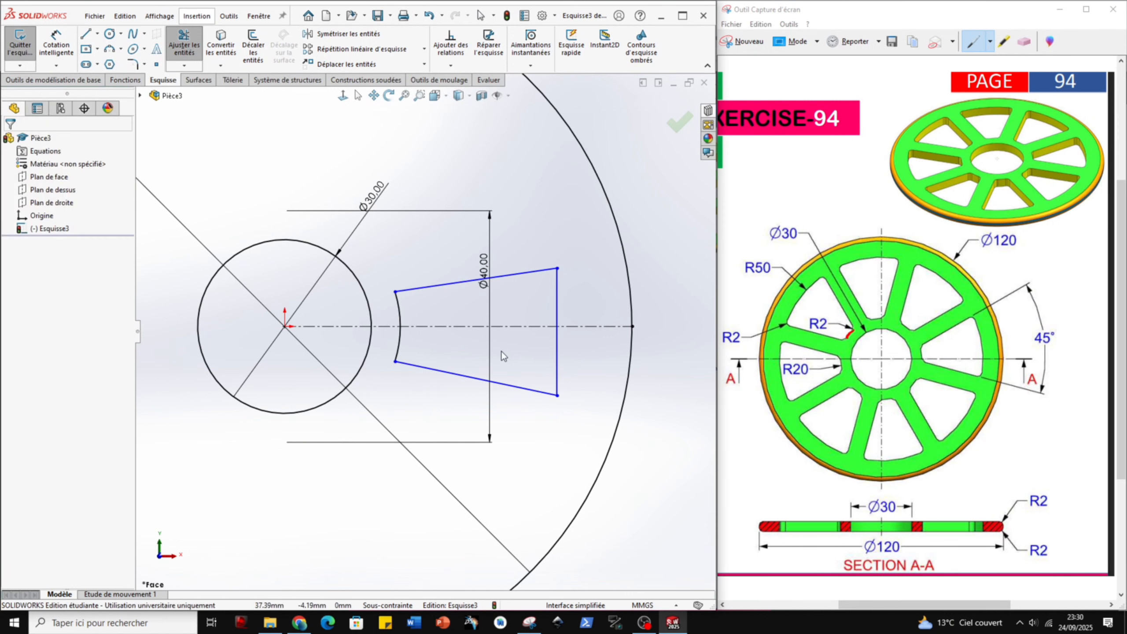
# Make the two slanted sides of the opening symmetric about the horizontal construction line
pyautogui.click(449, 284)
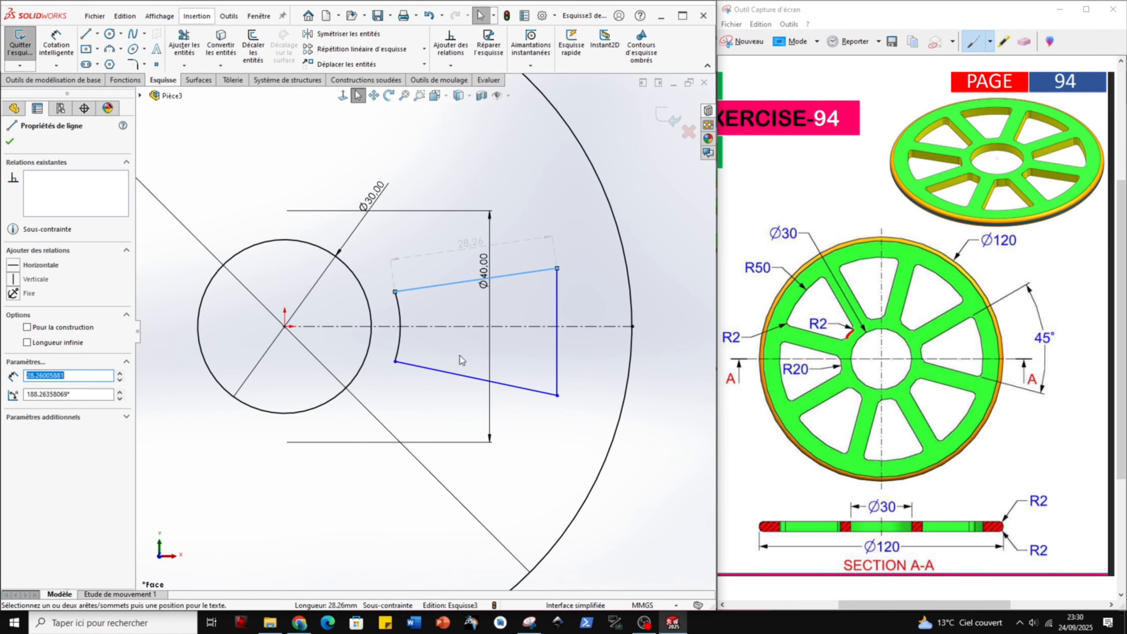
pyautogui.keyDown('ctrl'); pyautogui.click(462, 377); pyautogui.keyUp('ctrl')
pyautogui.keyDown('ctrl'); pyautogui.click(429, 327); pyautogui.keyUp('ctrl')
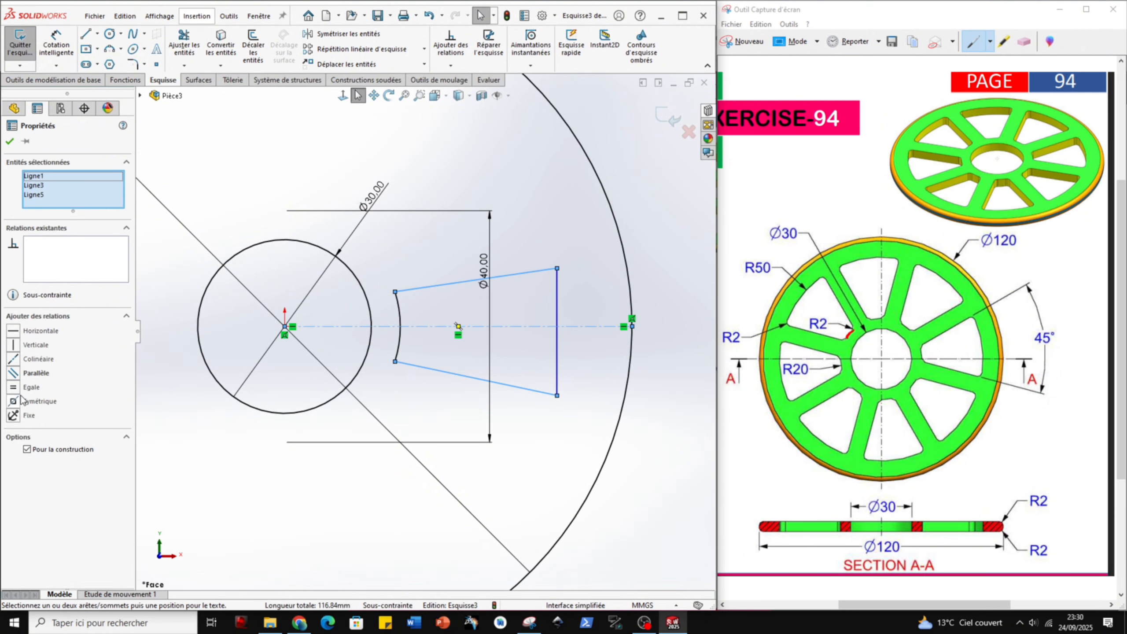
pyautogui.click(22, 400)
pyautogui.press('Escape')
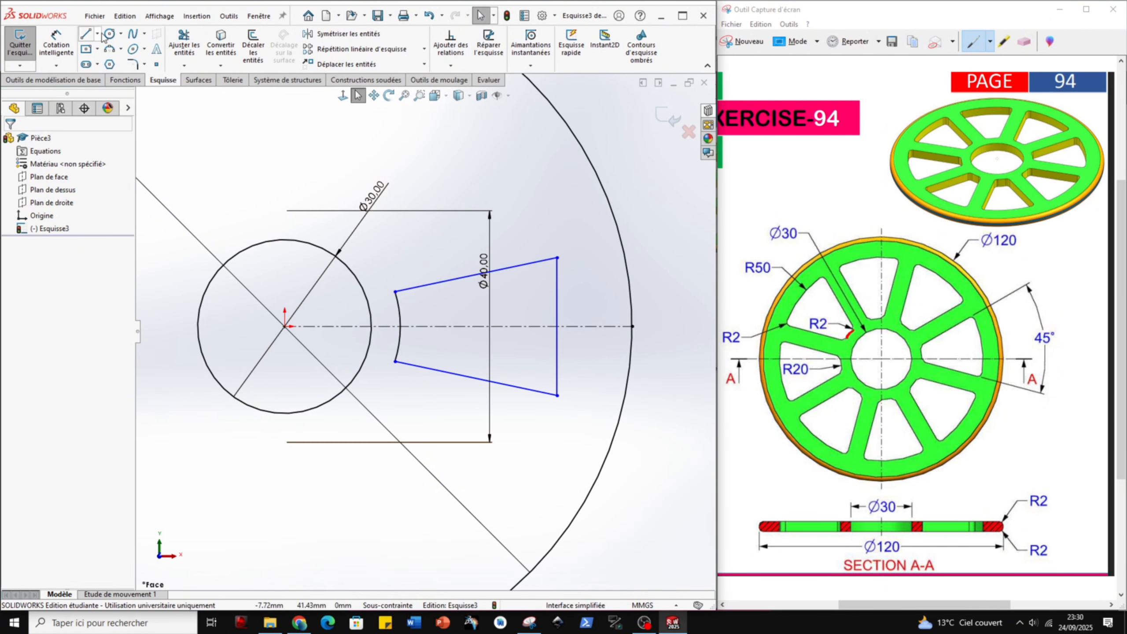
pyautogui.click(55, 45)
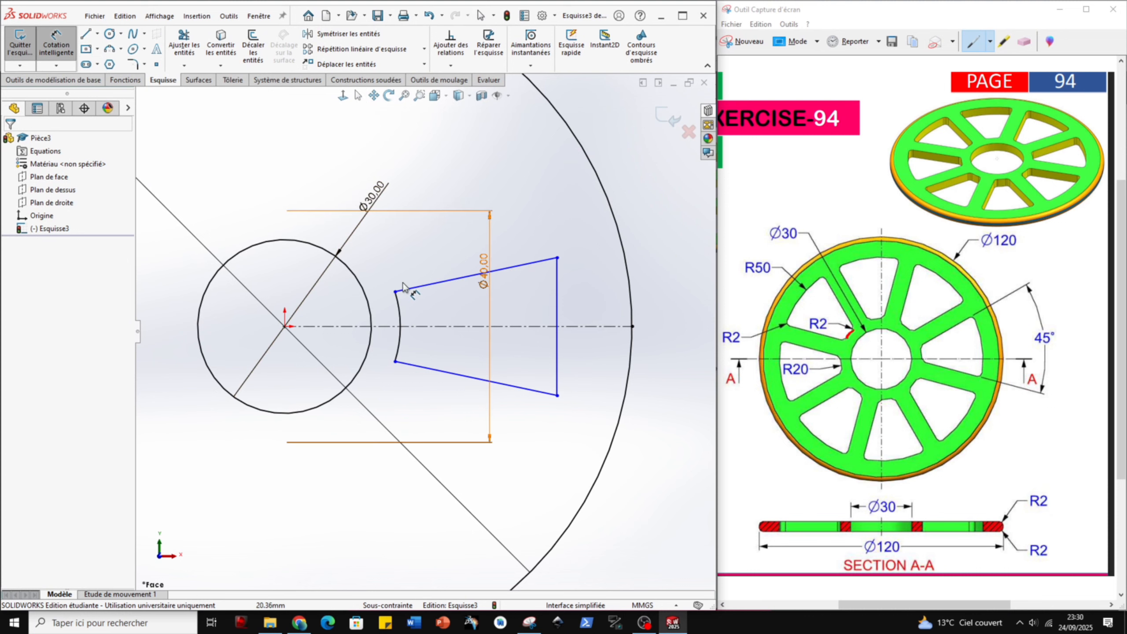
pyautogui.press('Escape')
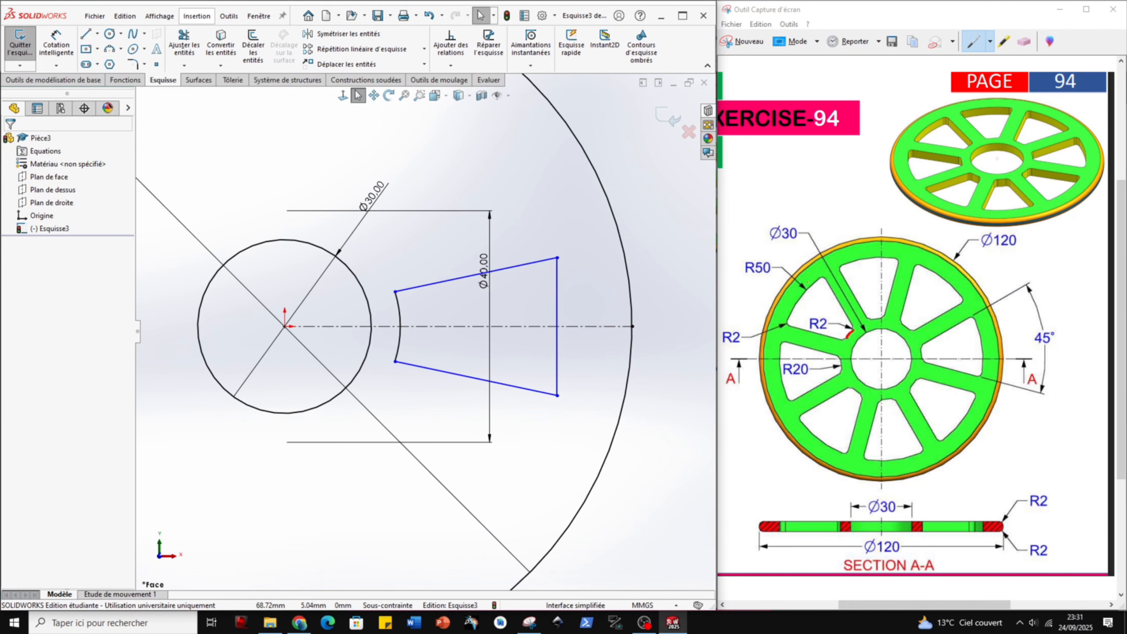
# Replace the opening's straight outer edge with an outward-bulging three-point arc of about 25 mm radius joining the ends of the slanted sides
pyautogui.click(556, 293)
pyautogui.press('Delete')
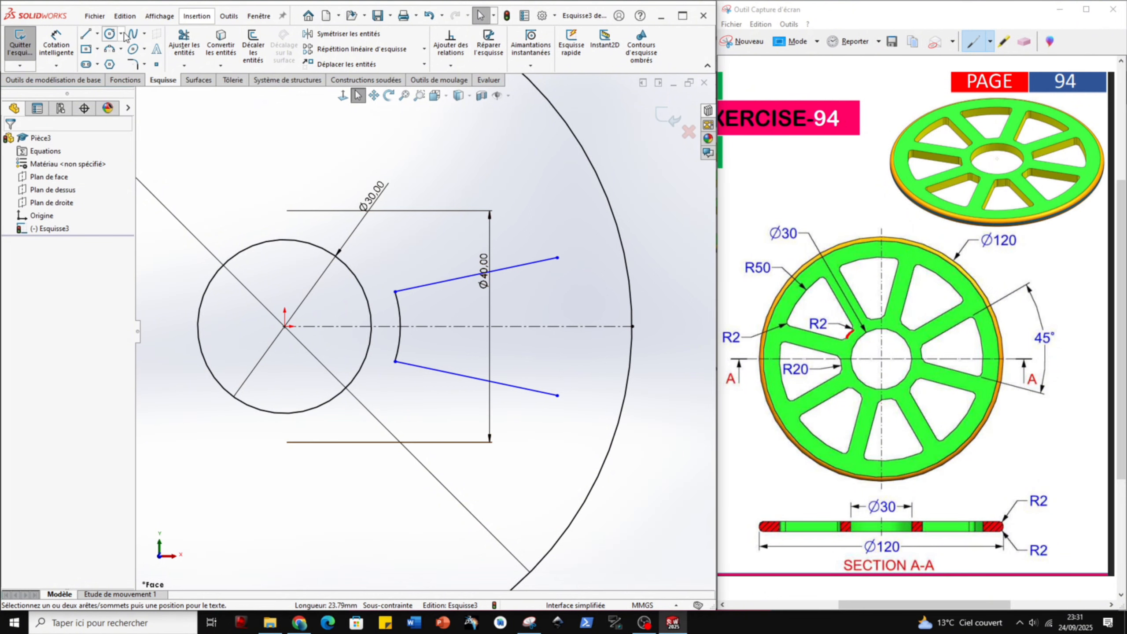
pyautogui.click(111, 49)
pyautogui.click(558, 258)
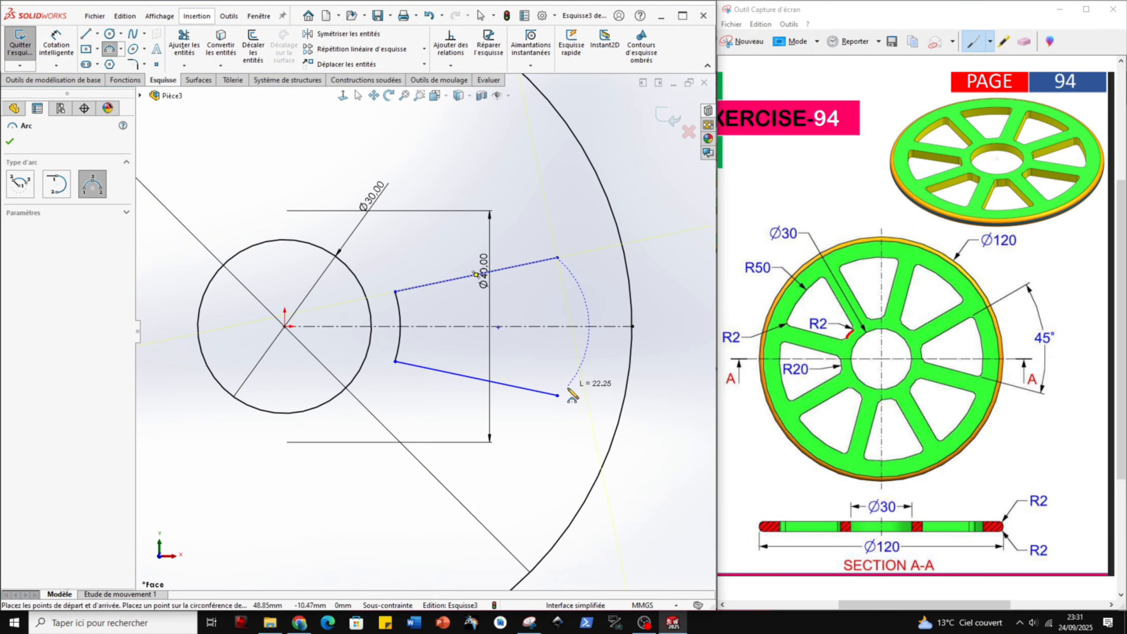
pyautogui.click(558, 395)
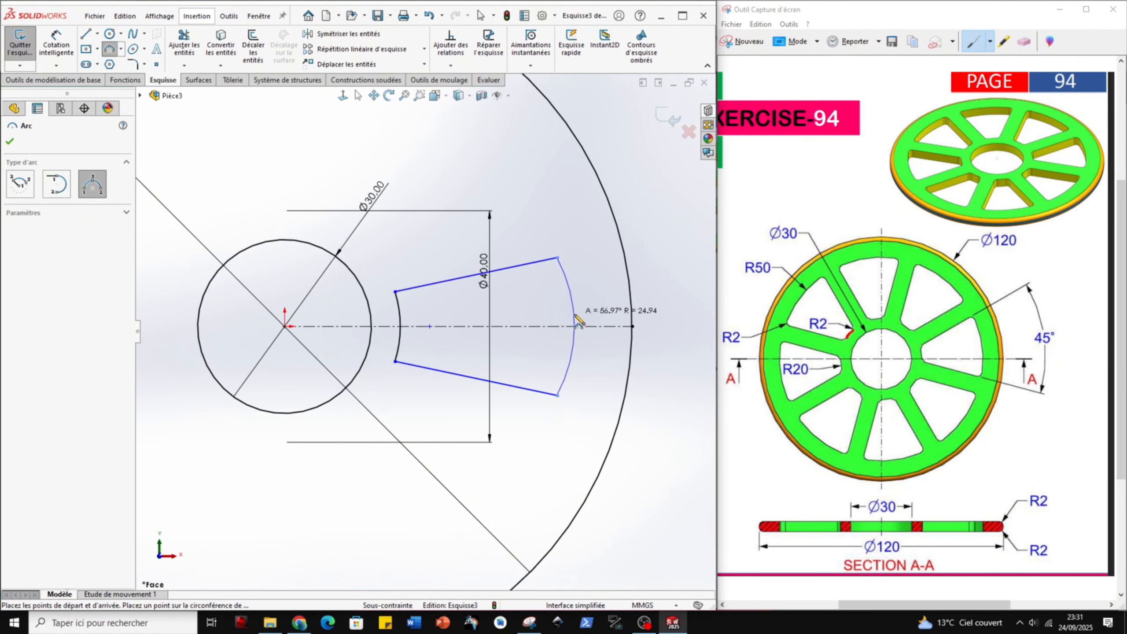
pyautogui.click(573, 326)
pyautogui.press('Escape')
# Make the centre point of the opening's outer arc coincident with the origin
pyautogui.click(429, 327)
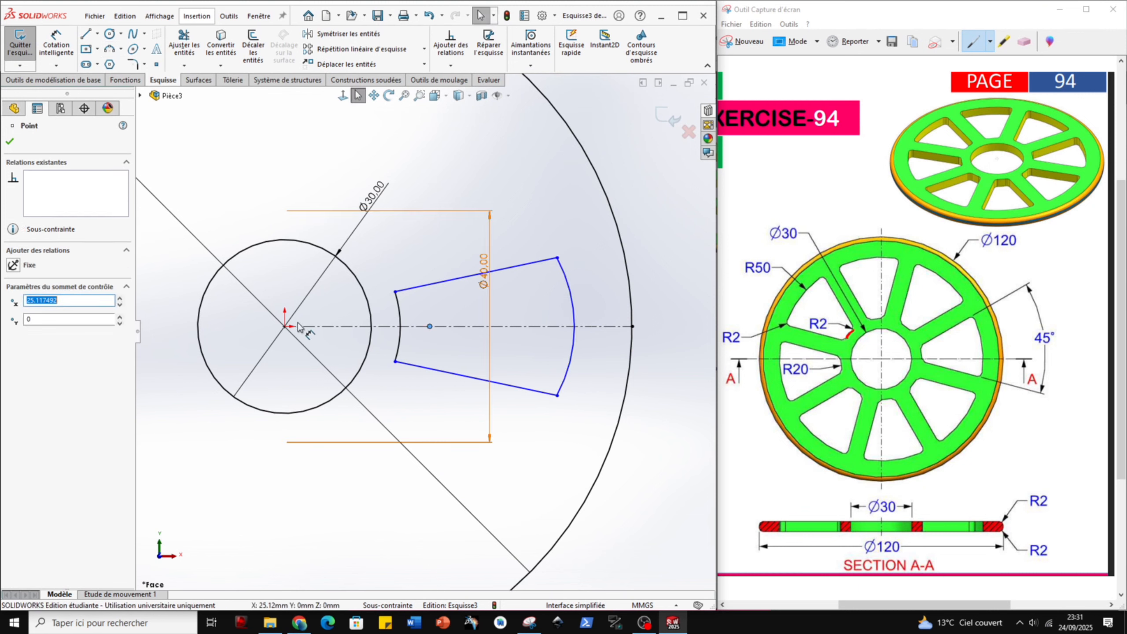
pyautogui.keyDown('ctrl'); pyautogui.click(285, 326); pyautogui.keyUp('ctrl')
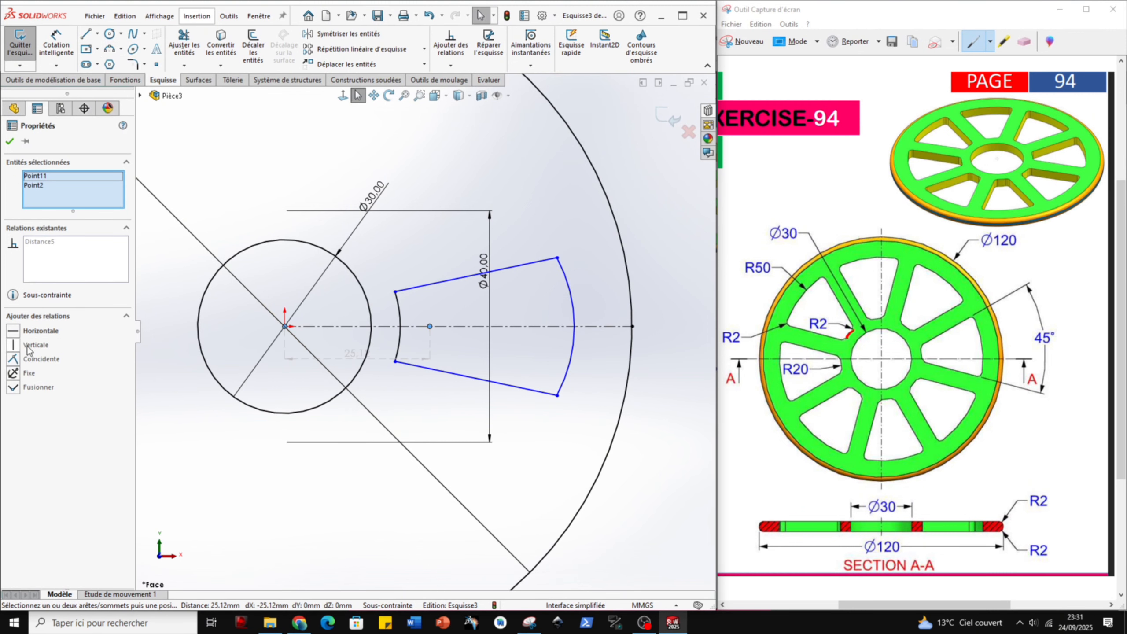
pyautogui.click(14, 359)
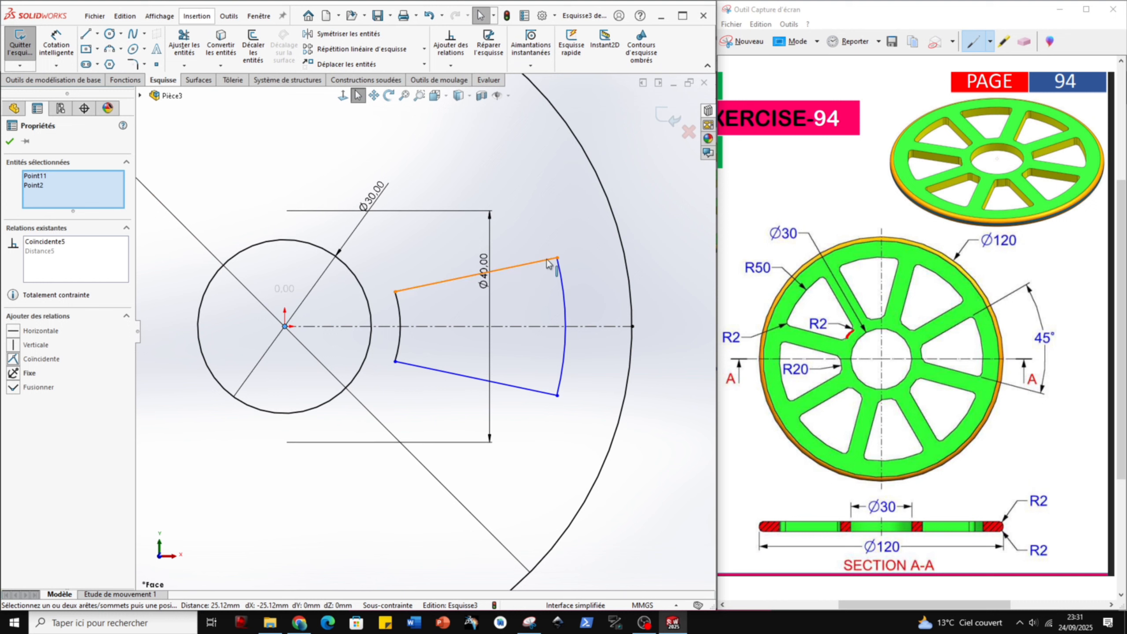
# Dimension the radius of the opening's outer arc as 50 mm
pyautogui.click(57, 41)
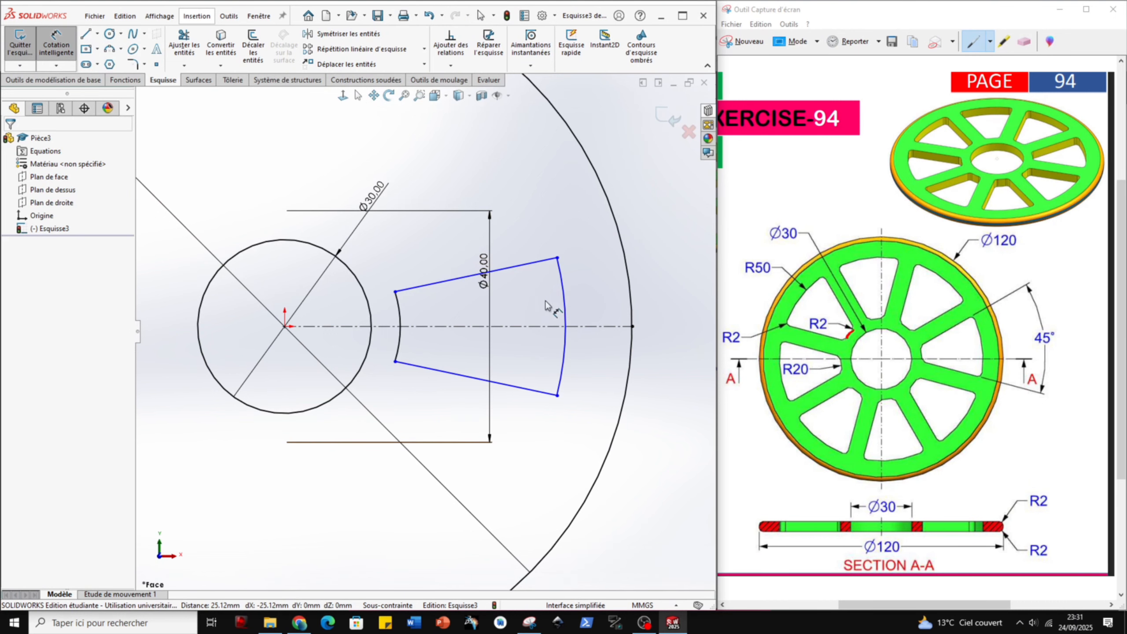
pyautogui.click(564, 309)
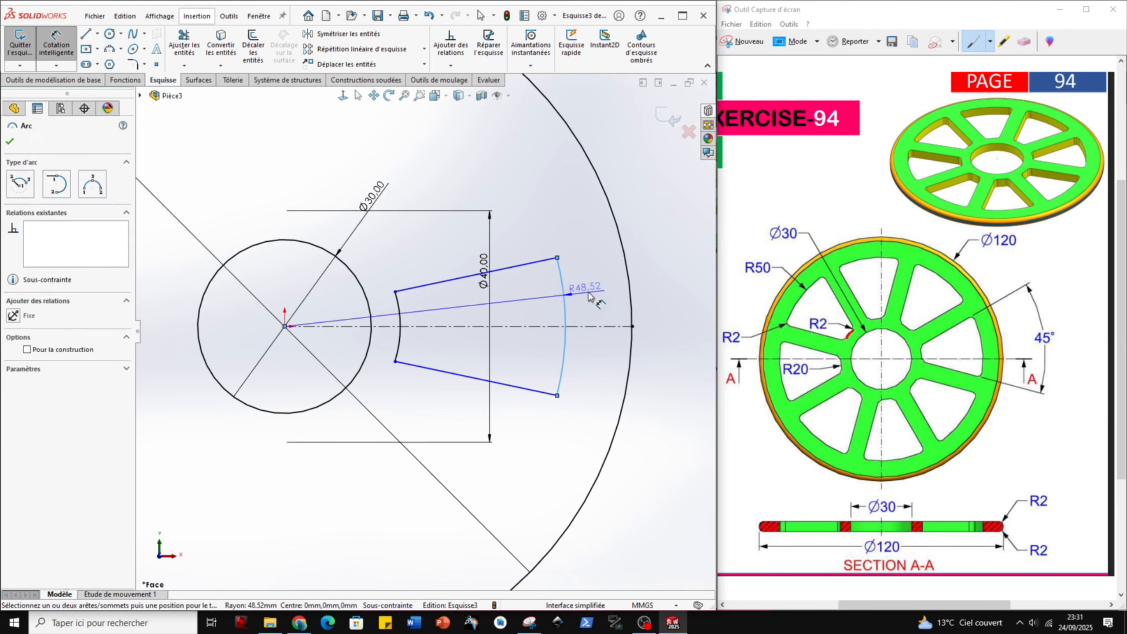
pyautogui.click(651, 255)
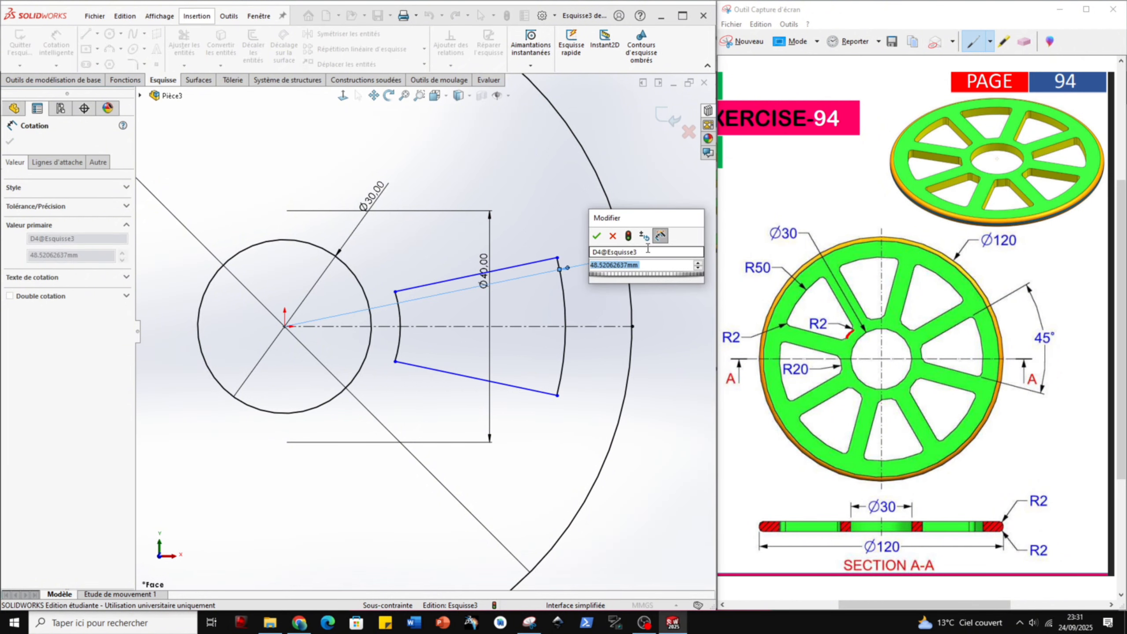
pyautogui.write('50')
pyautogui.press('Return')
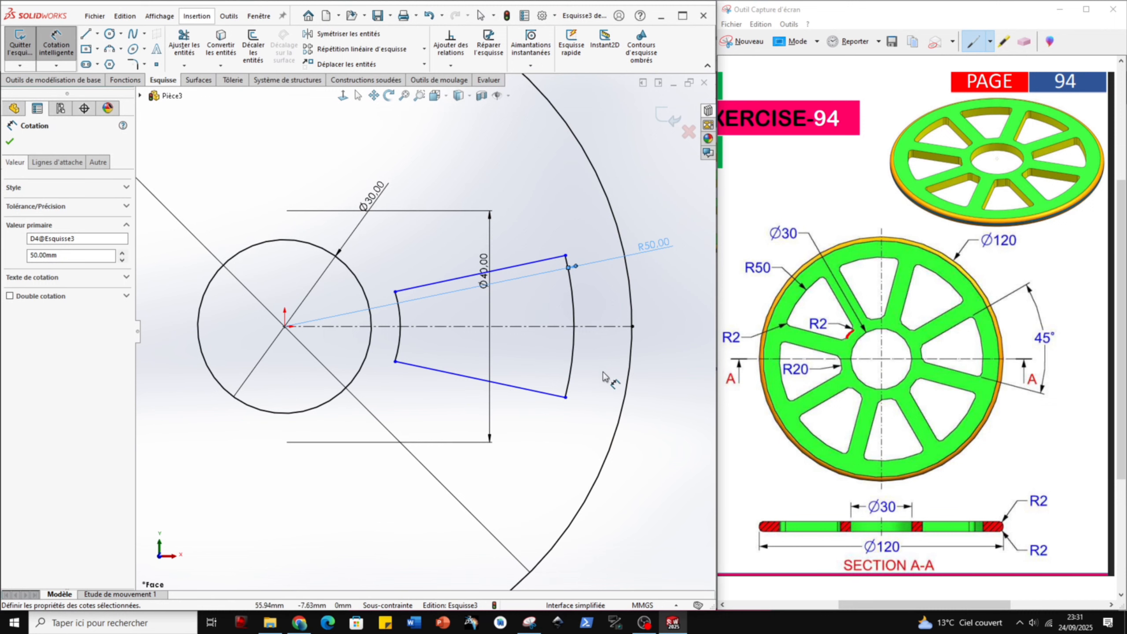
pyautogui.press('Escape')
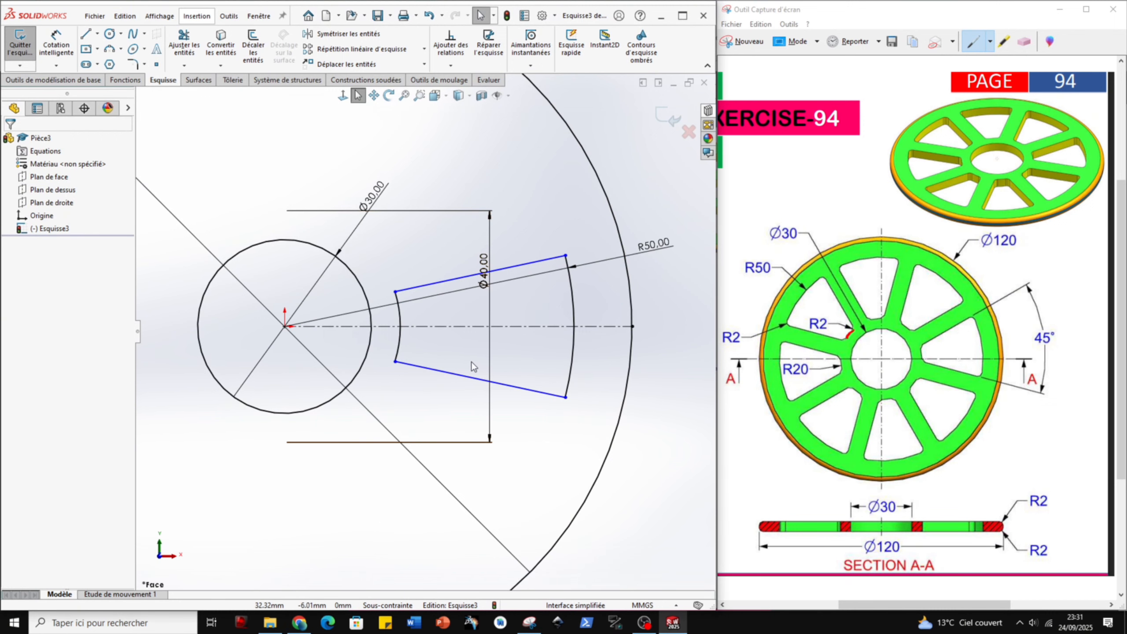
# Dimension the angle between the two slanted sides of the opening as 45°
pyautogui.click(46, 34)
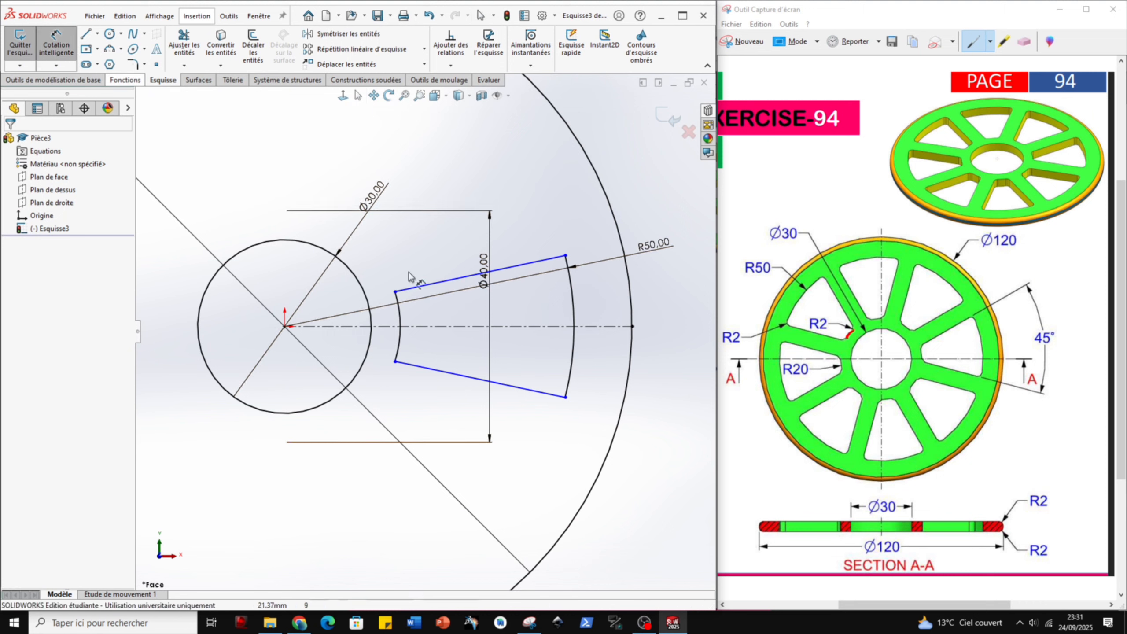
pyautogui.click(453, 279)
pyautogui.click(471, 377)
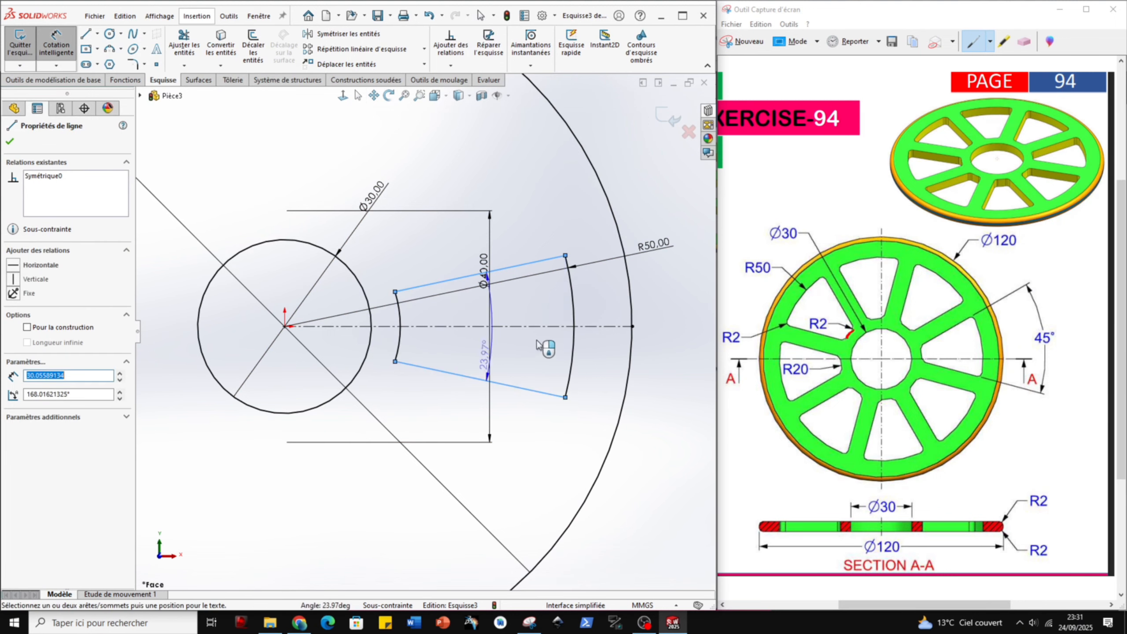
pyautogui.click(646, 324)
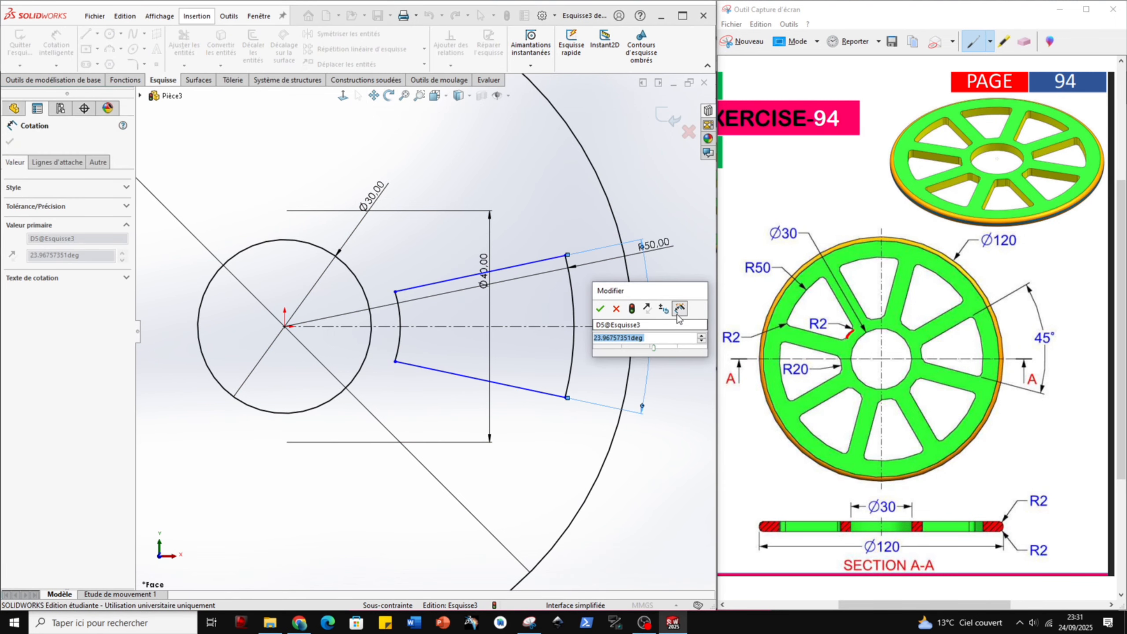
pyautogui.write('45')
pyautogui.press('Return')
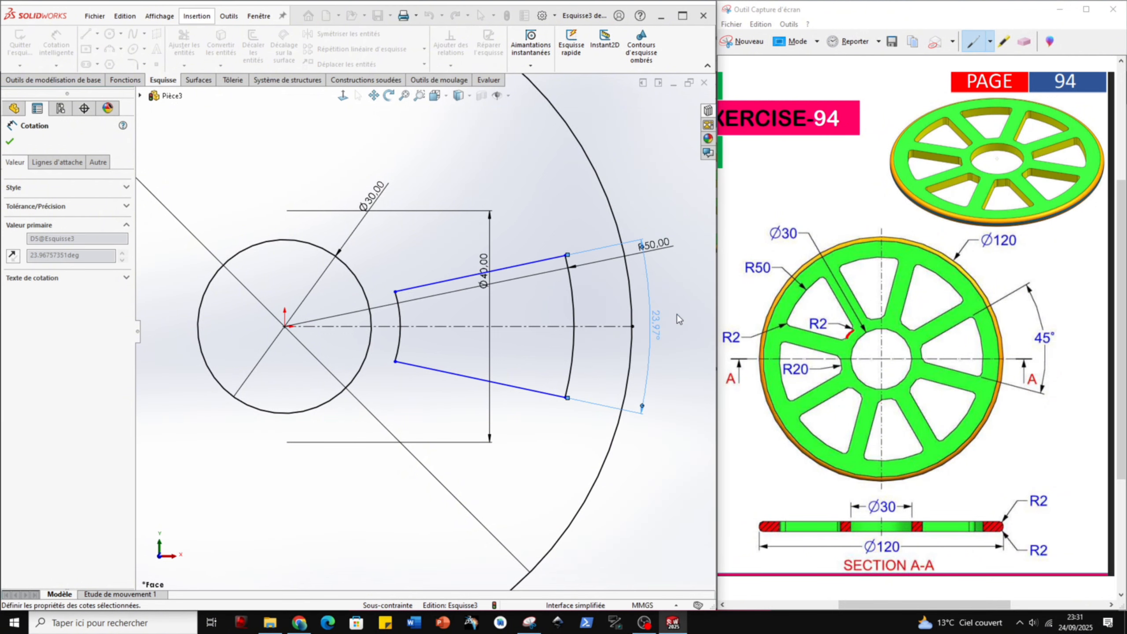
pyautogui.press('Escape')
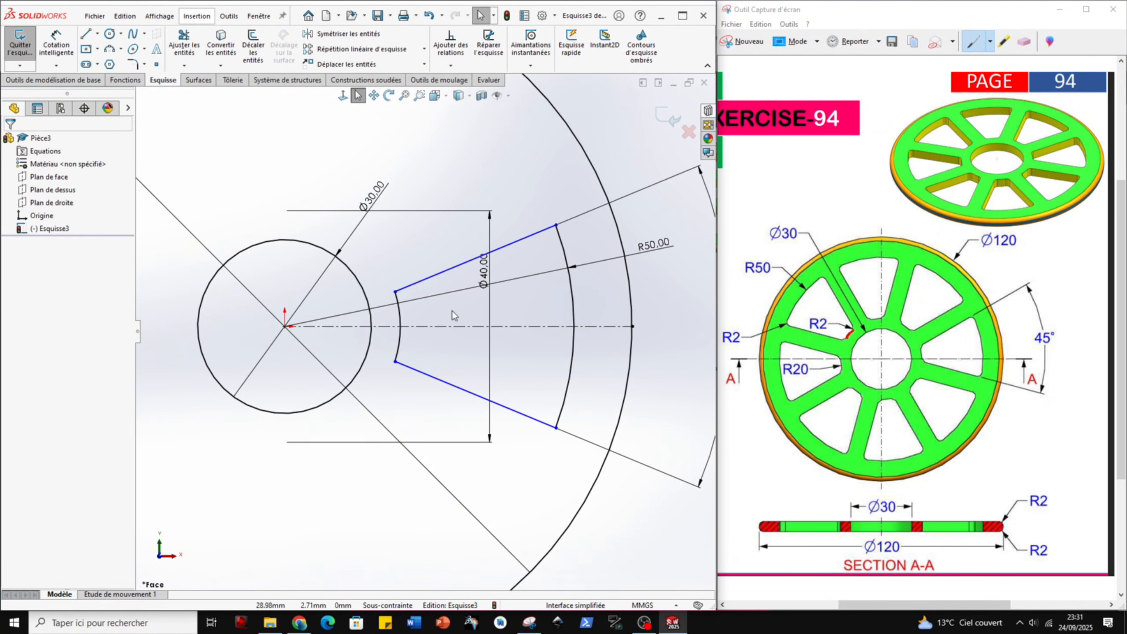
# Test the remaining freedom of the spoke opening by moving its slanted sides and the upper inner corner
pyautogui.moveTo(426, 279); pyautogui.dragTo(453, 286)
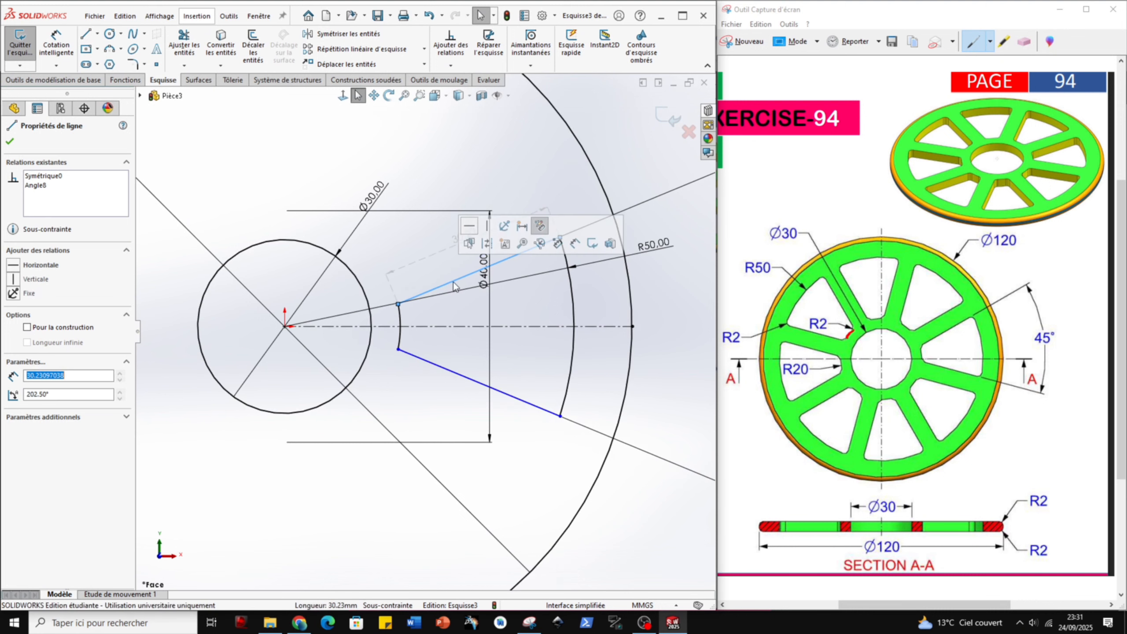
pyautogui.click(452, 410)
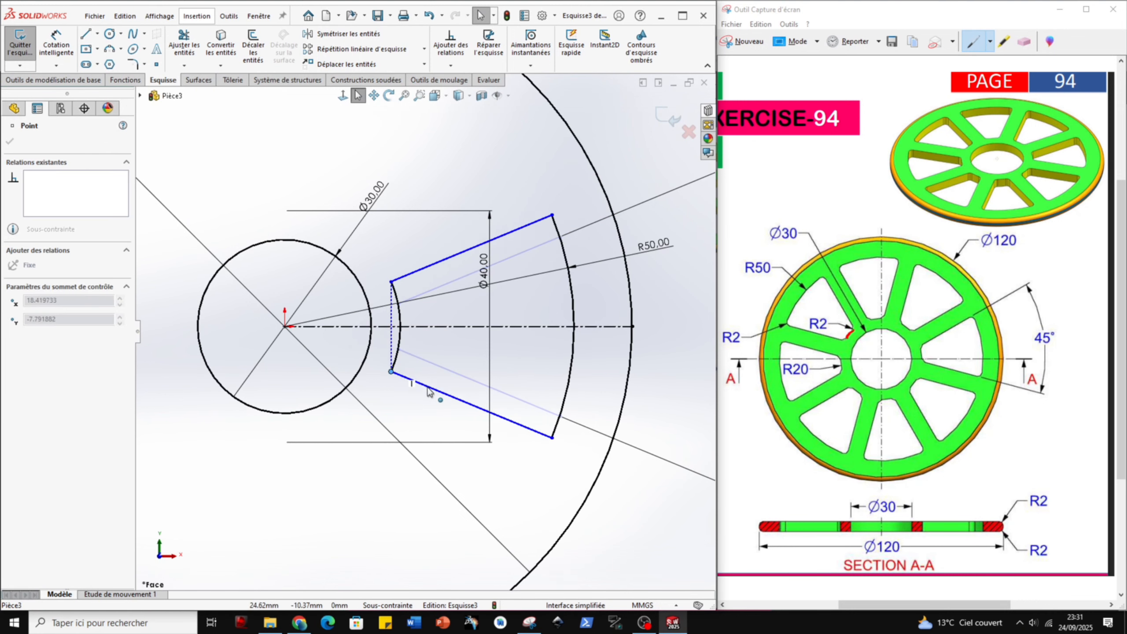
pyautogui.moveTo(401, 313); pyautogui.dragTo(399, 308)
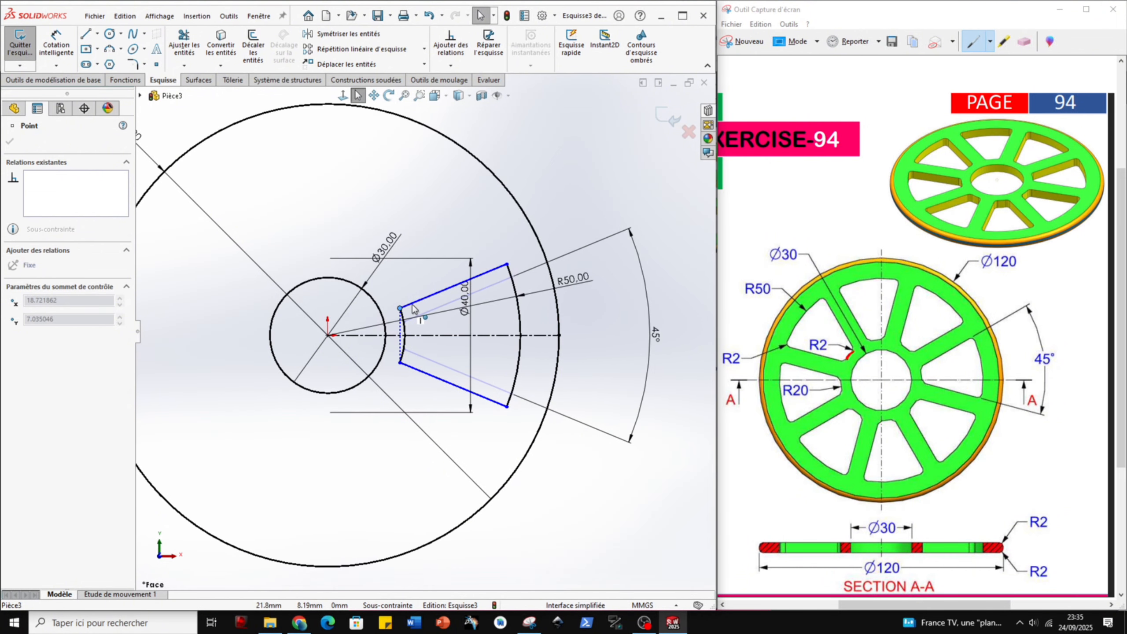
pyautogui.moveTo(412, 305); pyautogui.dragTo(412, 304)
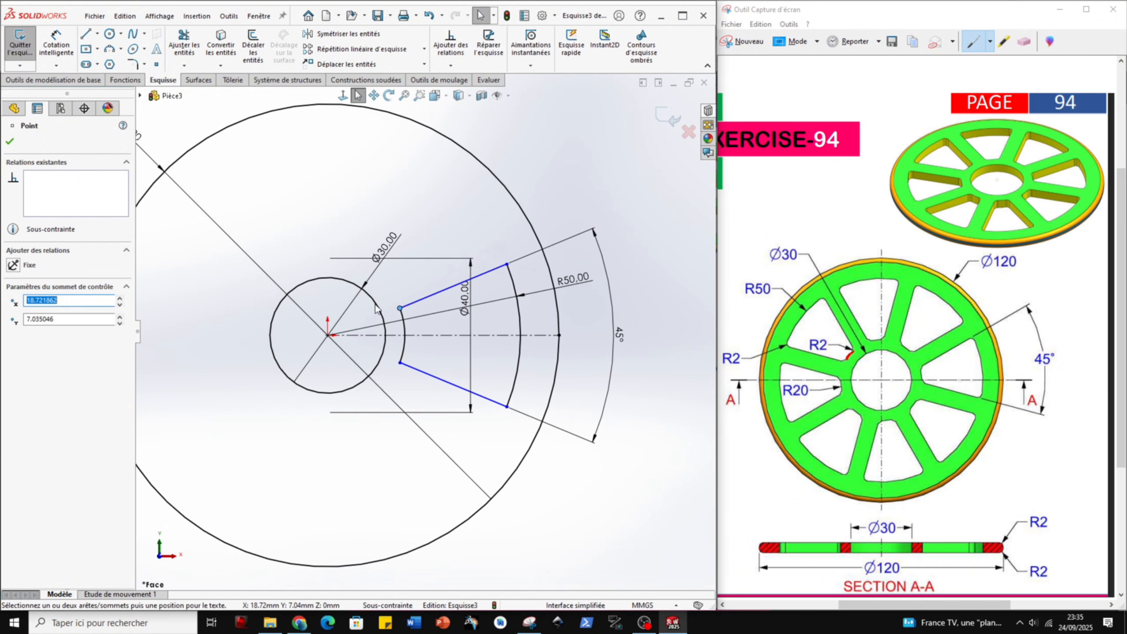
pyautogui.click(570, 168)
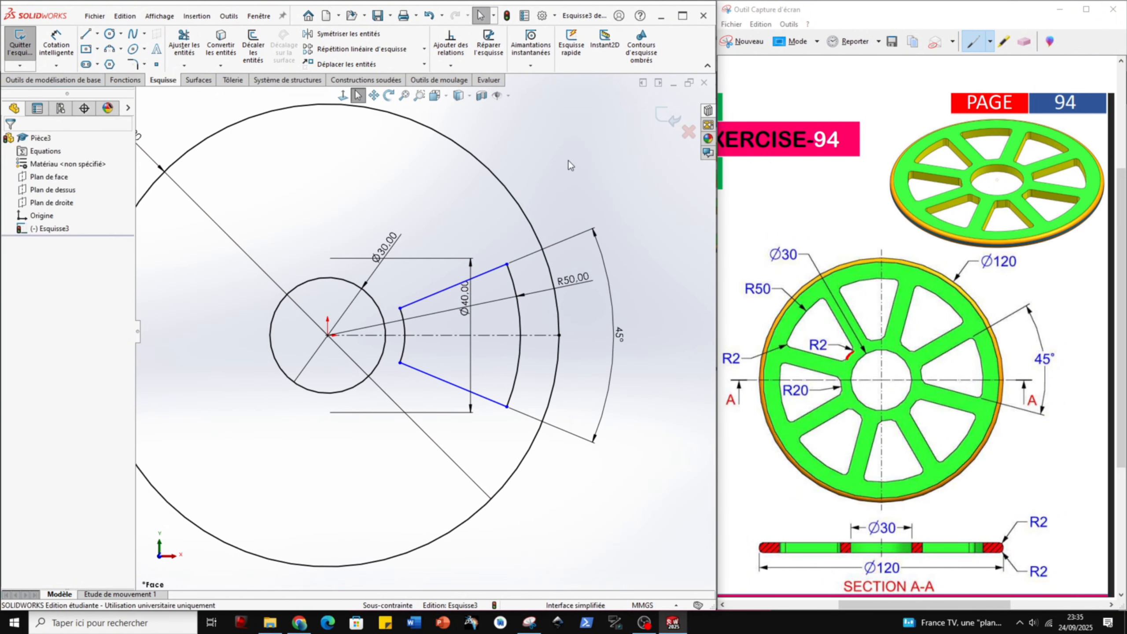
# Sketch two construction lines from the origin to the inner ends of the opening's slanted sides
pyautogui.click(97, 33)
pyautogui.click(109, 59)
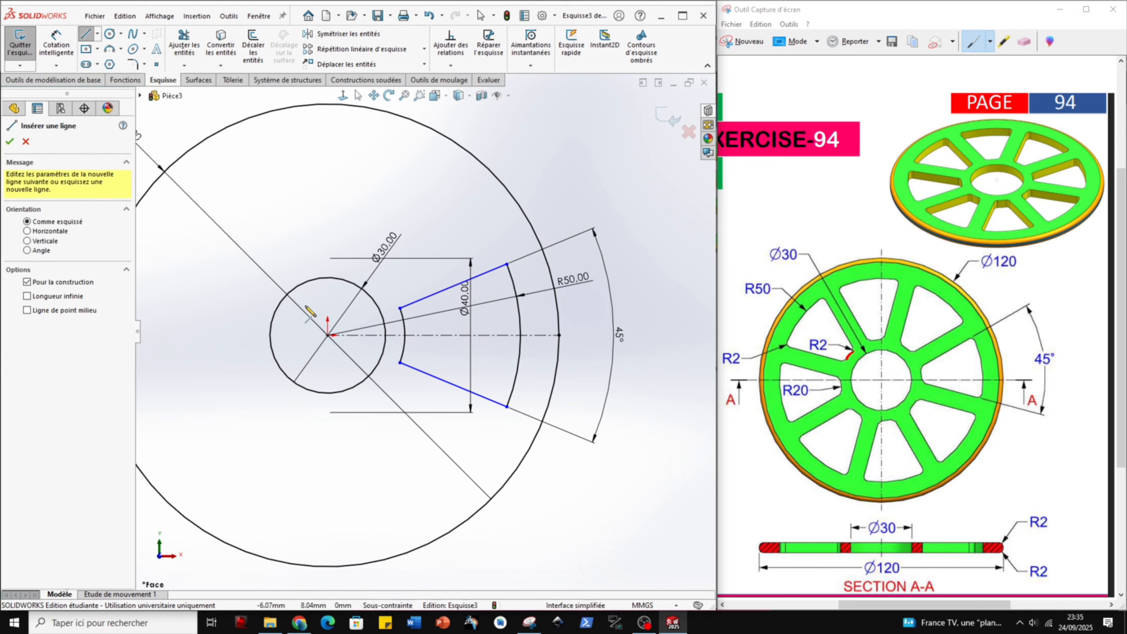
pyautogui.click(327, 334)
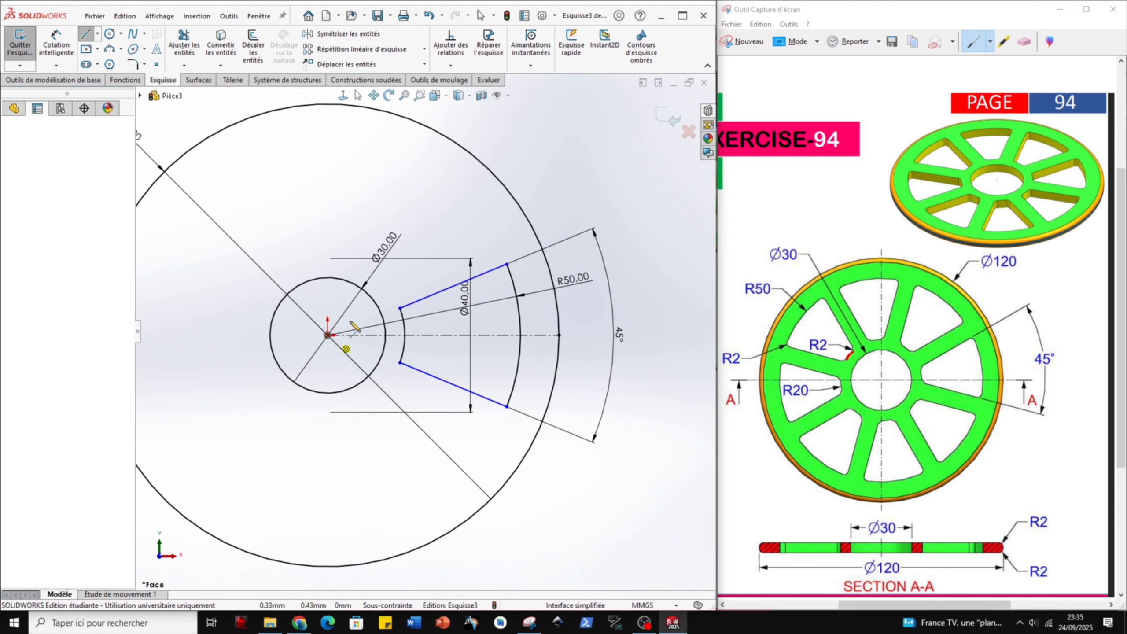
pyautogui.click(400, 309)
pyautogui.click(400, 363)
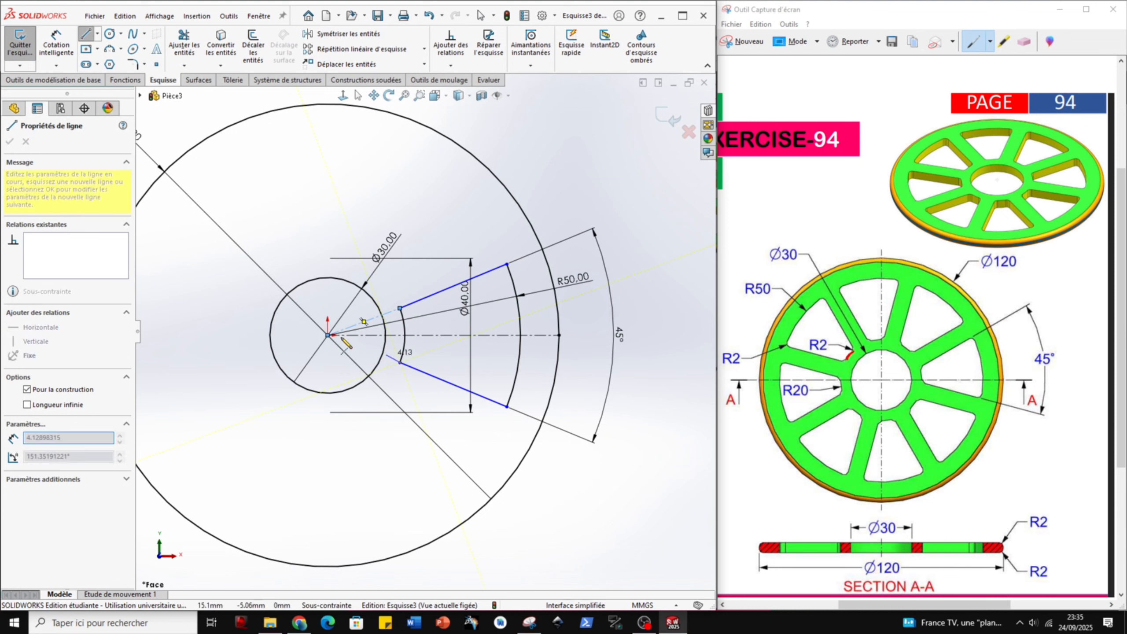
pyautogui.click(328, 336)
pyautogui.press('Escape')
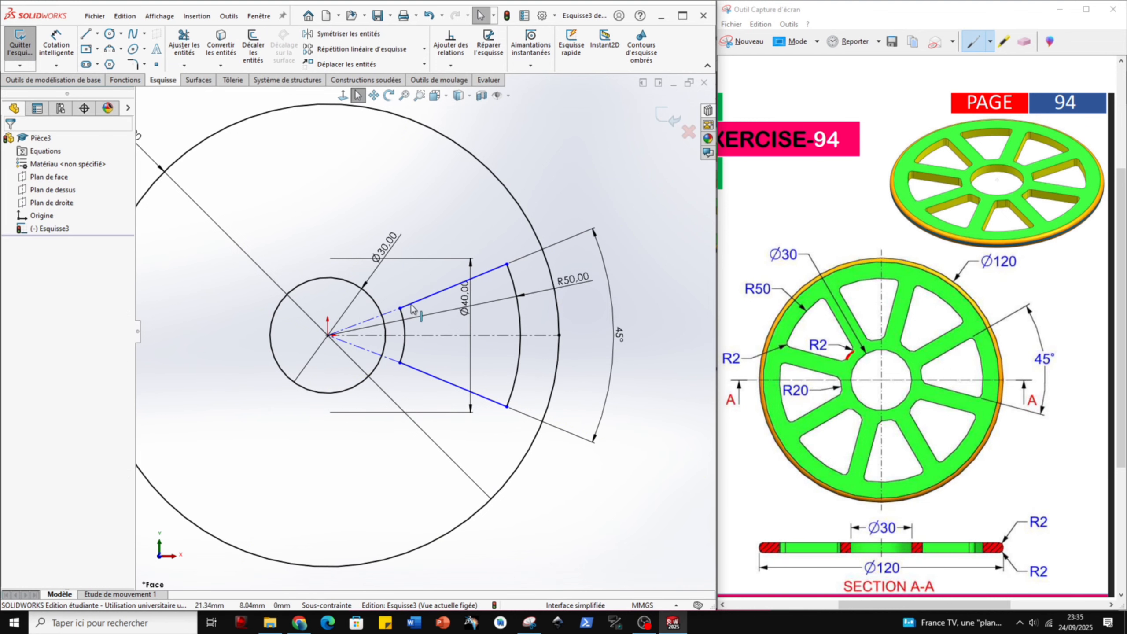
# Make the upper slanted side of the opening collinear with the upper construction line from the origin
pyautogui.moveTo(398, 306); pyautogui.dragTo(388, 287)
pyautogui.click(377, 302)
pyautogui.click(347, 308)
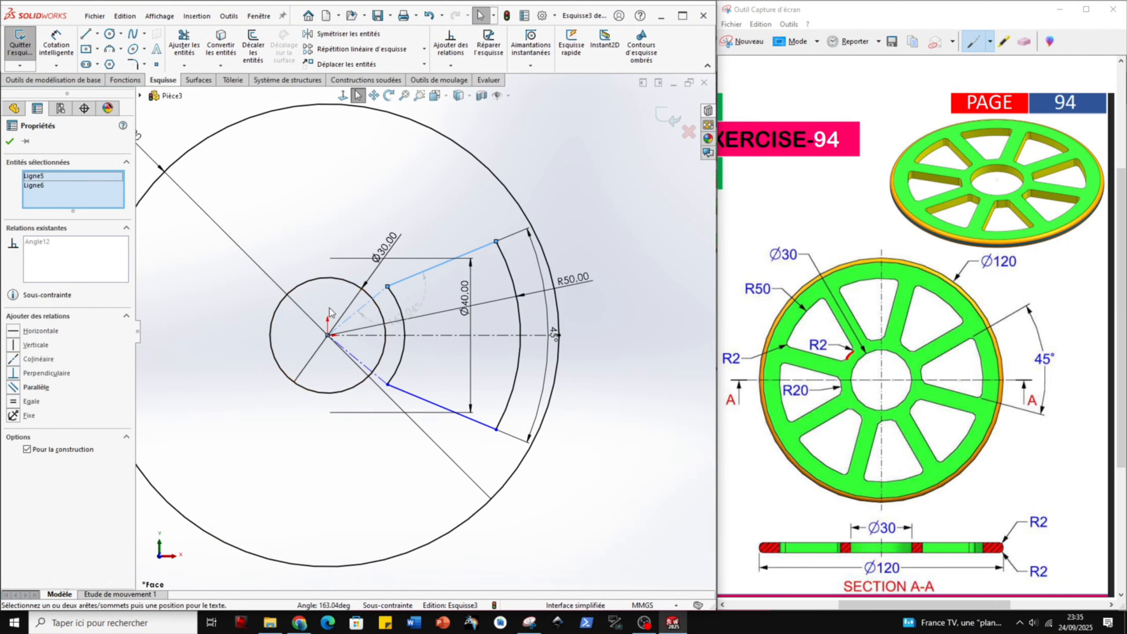
pyautogui.click(16, 362)
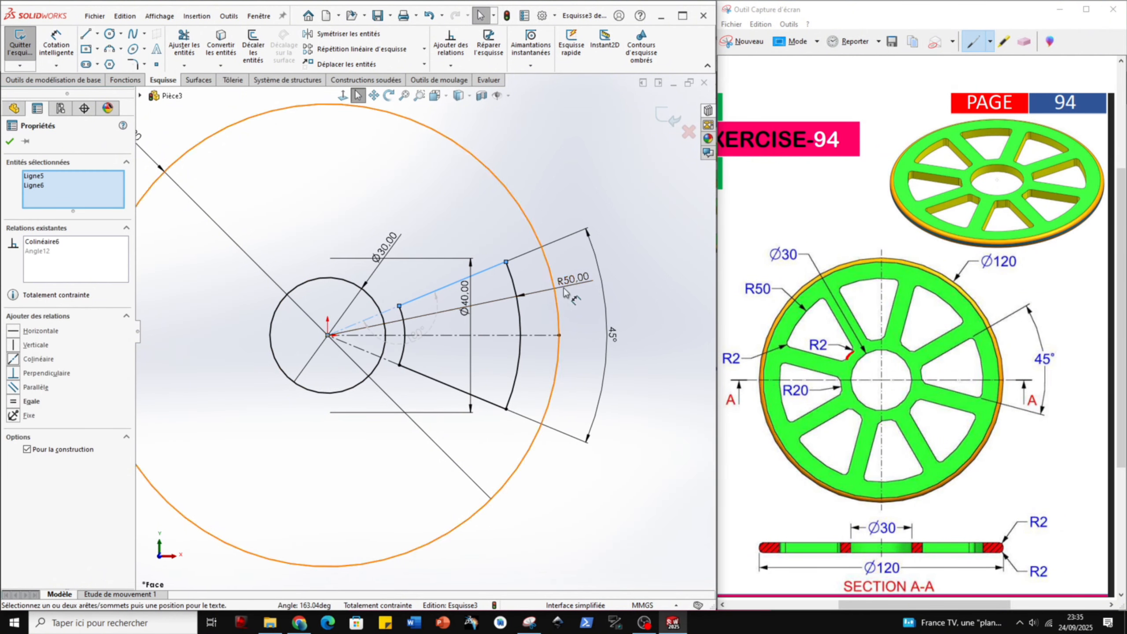
pyautogui.click(564, 169)
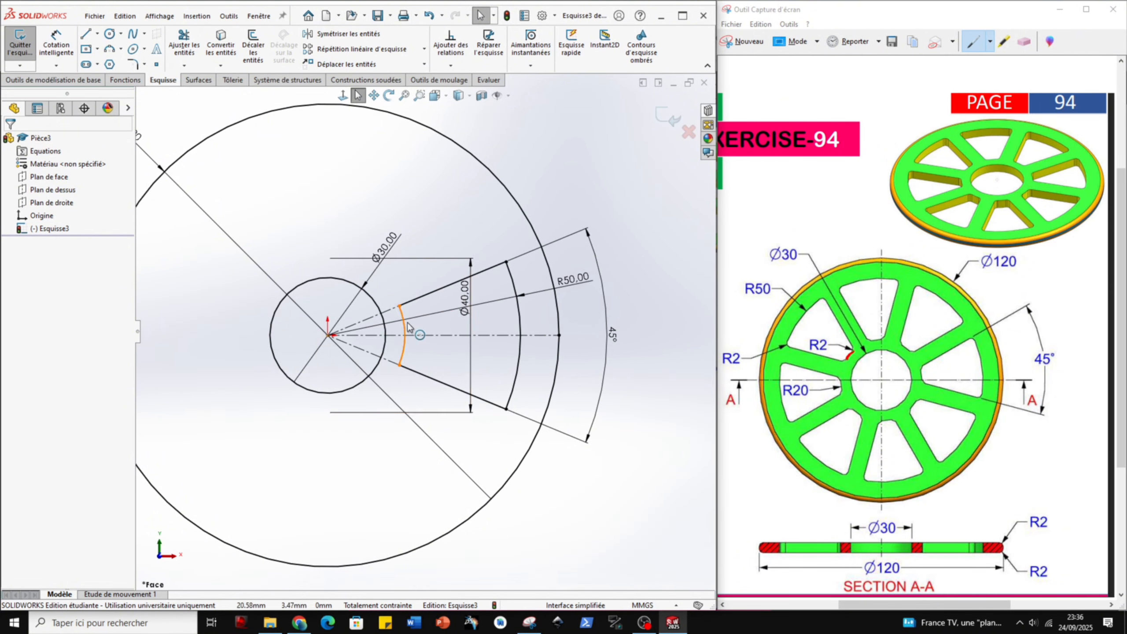
# Round all four corners of the spoke opening with 2 mm sketch fillets
pyautogui.click(136, 64)
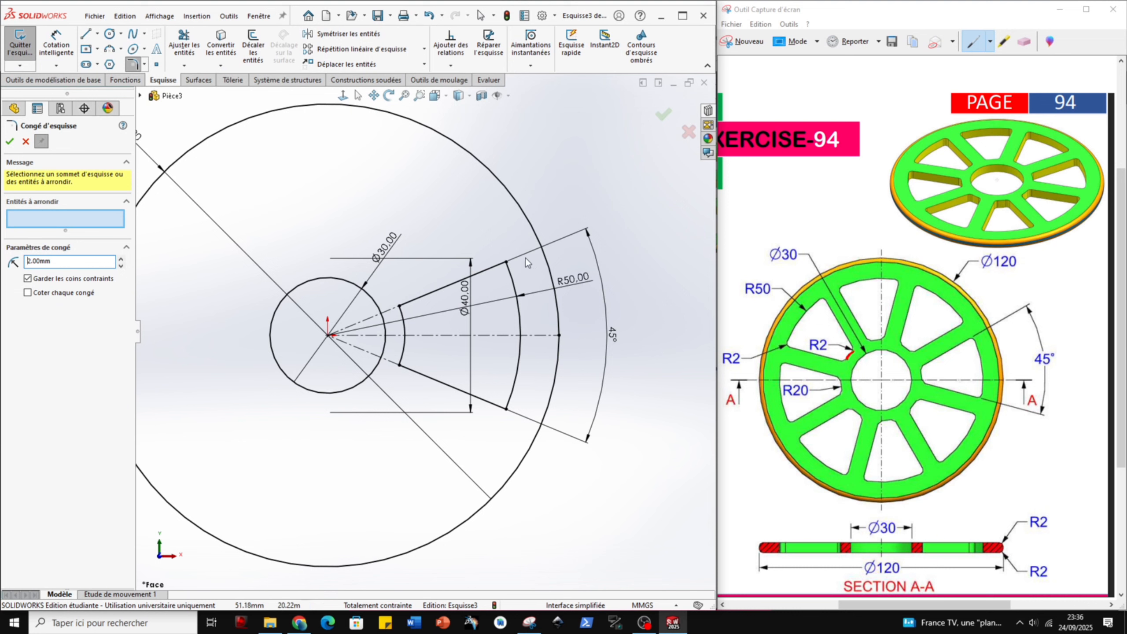
pyautogui.click(507, 263)
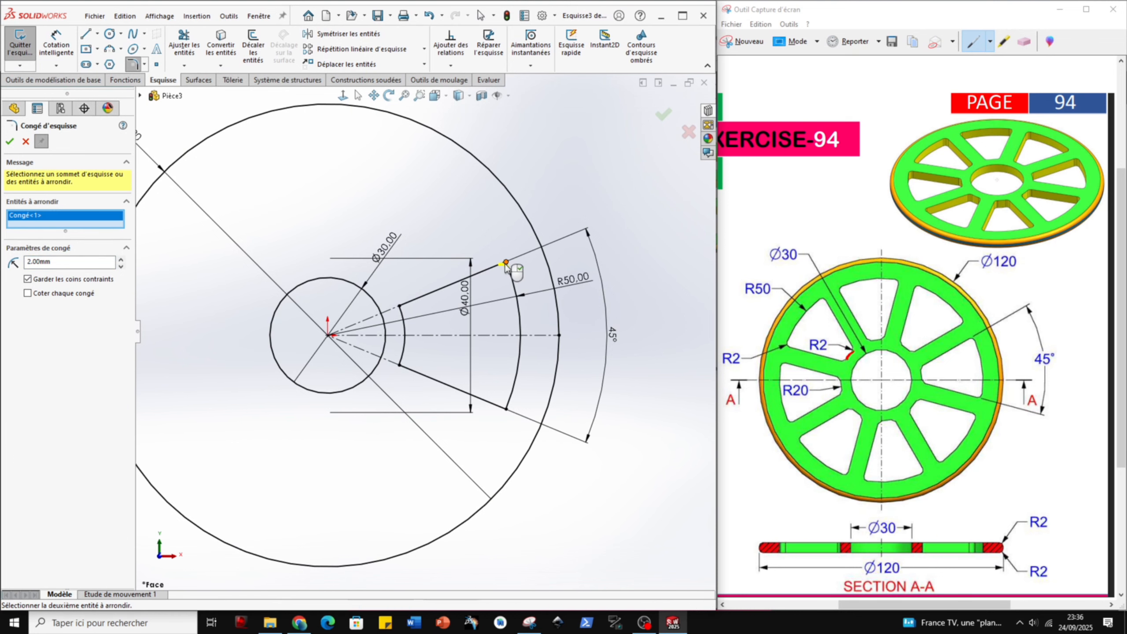
pyautogui.click(401, 307)
pyautogui.click(401, 364)
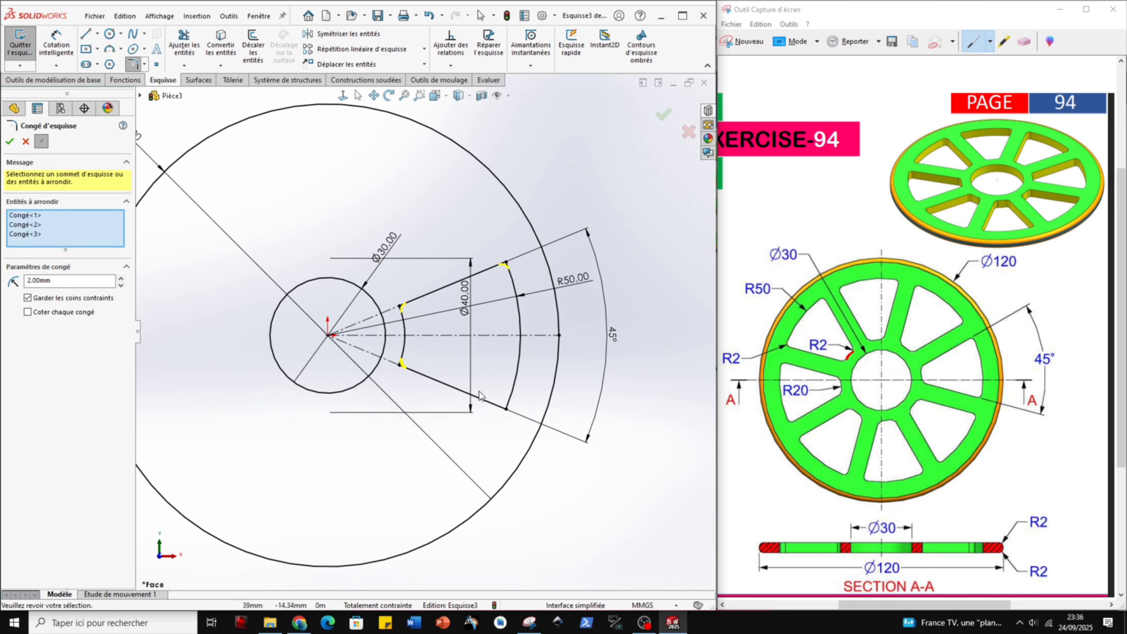
pyautogui.click(506, 408)
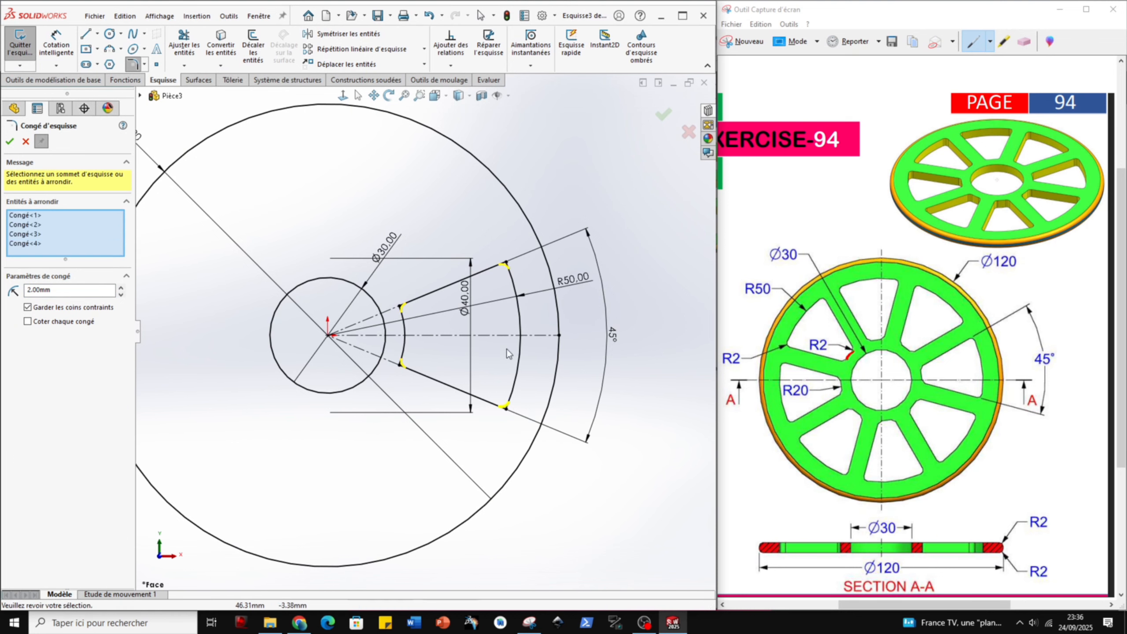
pyautogui.click(664, 114)
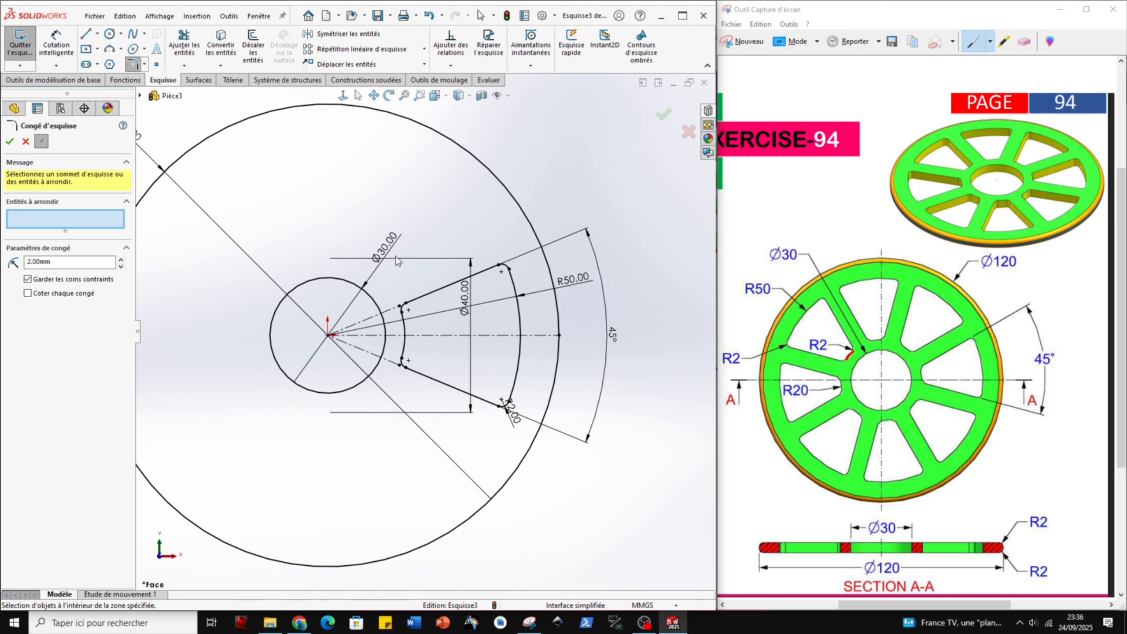
pyautogui.moveTo(389, 251); pyautogui.dragTo(530, 424)
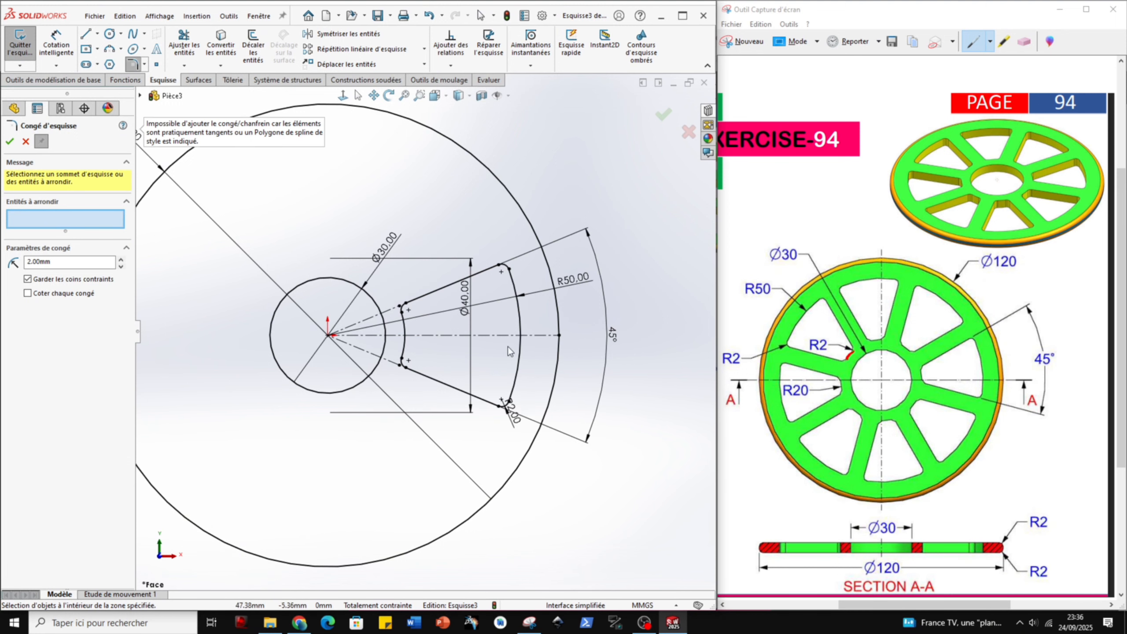
pyautogui.click(25, 142)
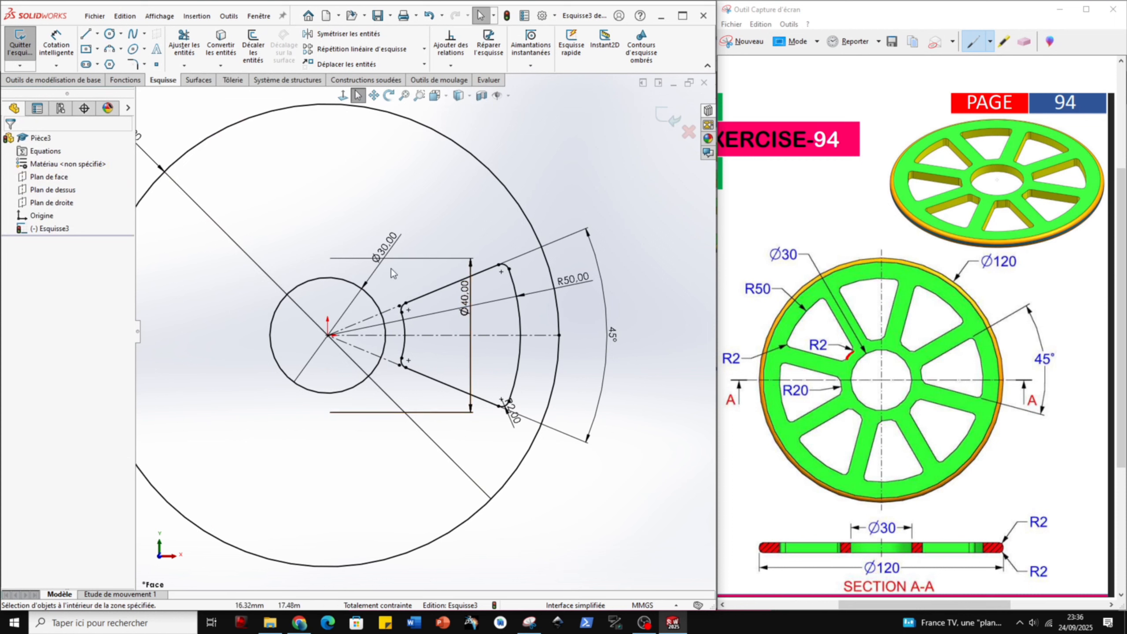
# Try a circular sketch pattern of the filleted opening about the origin with 8 equally spaced instances over 360°
pyautogui.moveTo(391, 263); pyautogui.dragTo(525, 421)
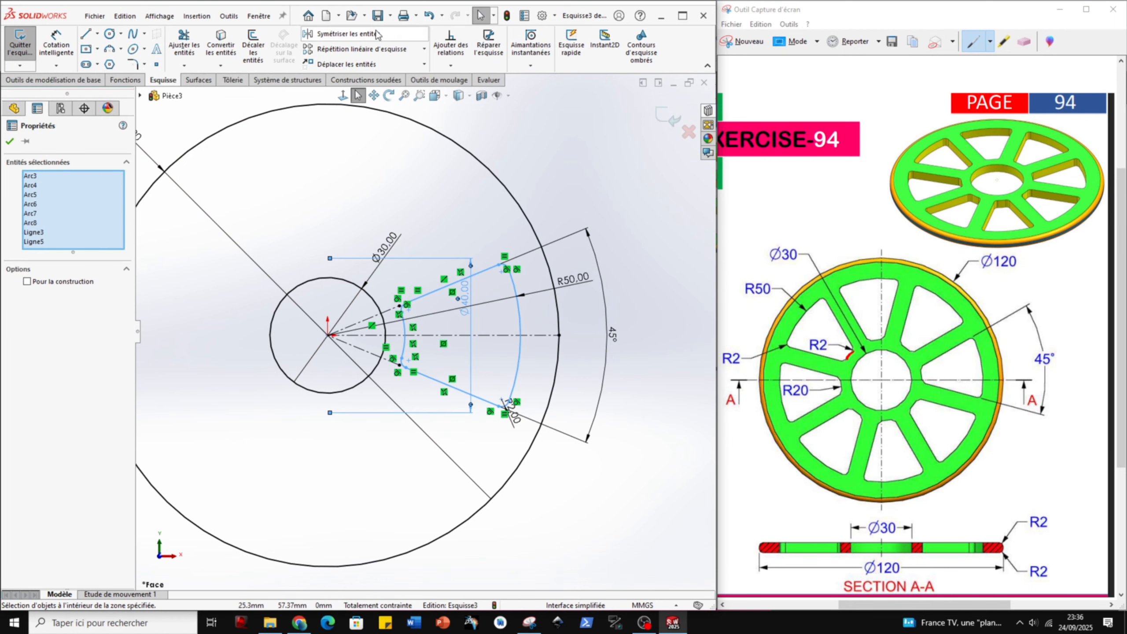
pyautogui.click(424, 49)
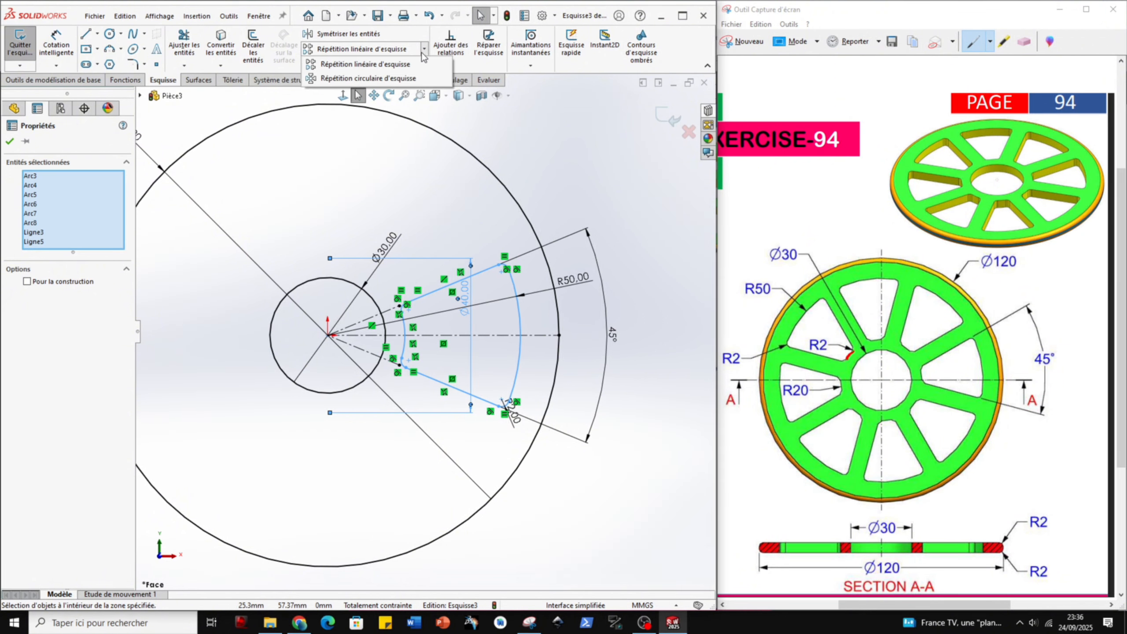
pyautogui.click(396, 79)
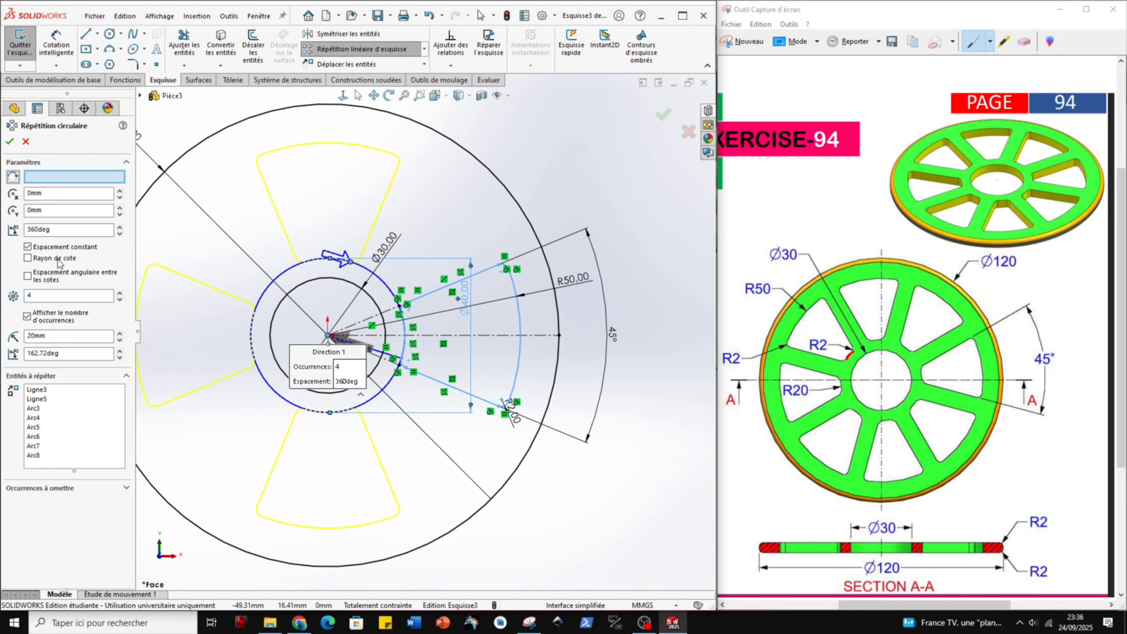
pyautogui.click(120, 293)
pyautogui.click(119, 293)
pyautogui.click(119, 294)
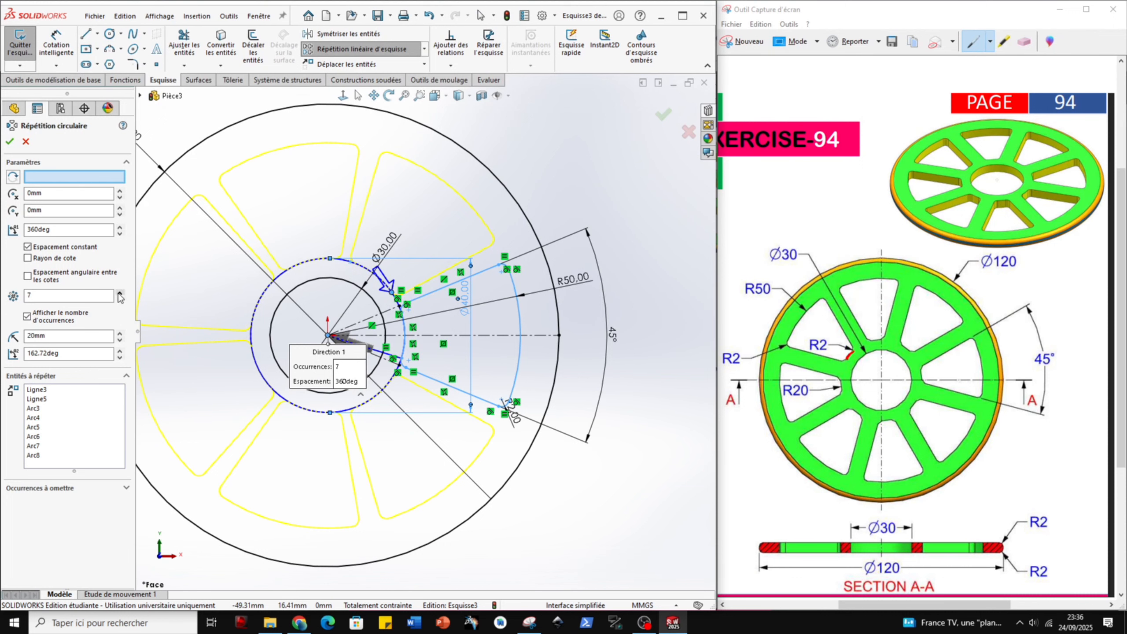
pyautogui.click(120, 294)
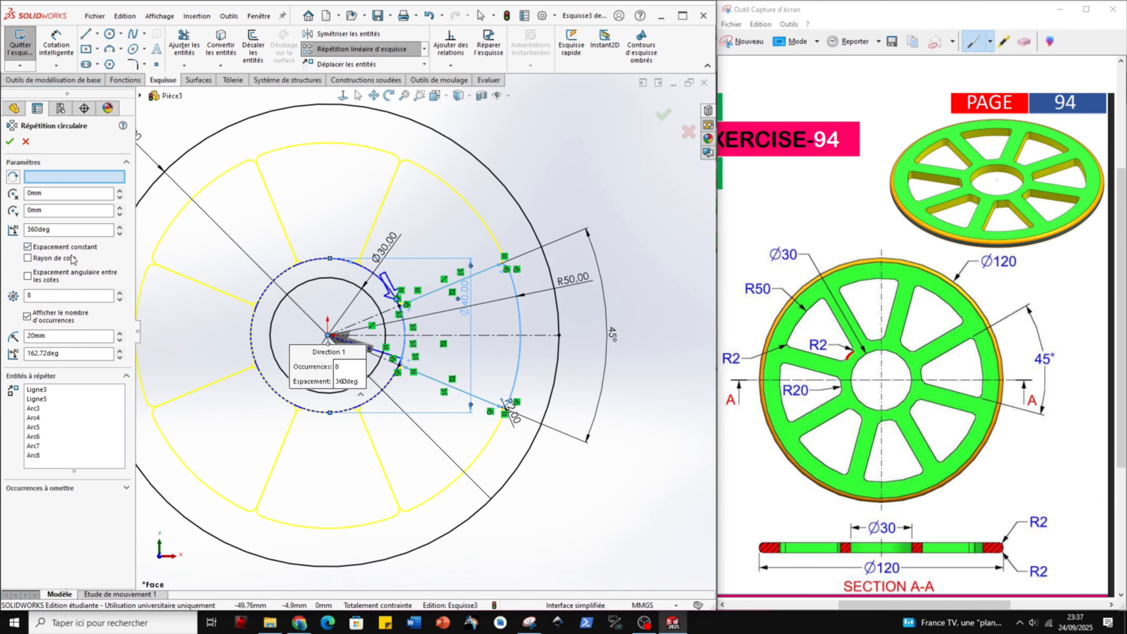
# Try the circular pattern's angular spacing and radius dimension options, and cancel the pattern
pyautogui.click(67, 281)
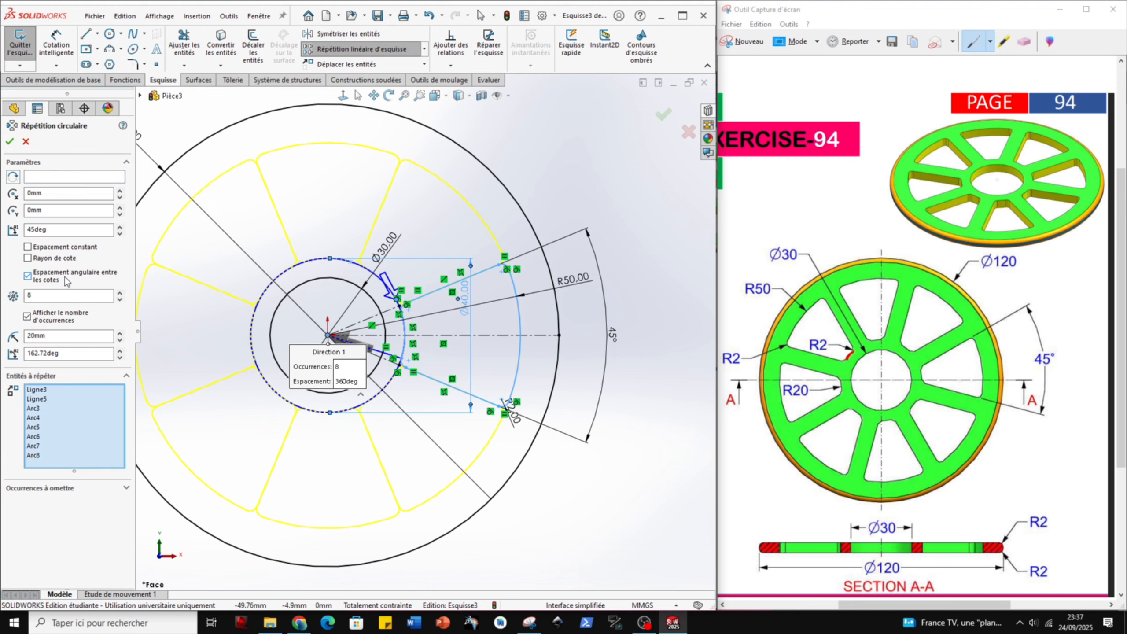
pyautogui.click(63, 247)
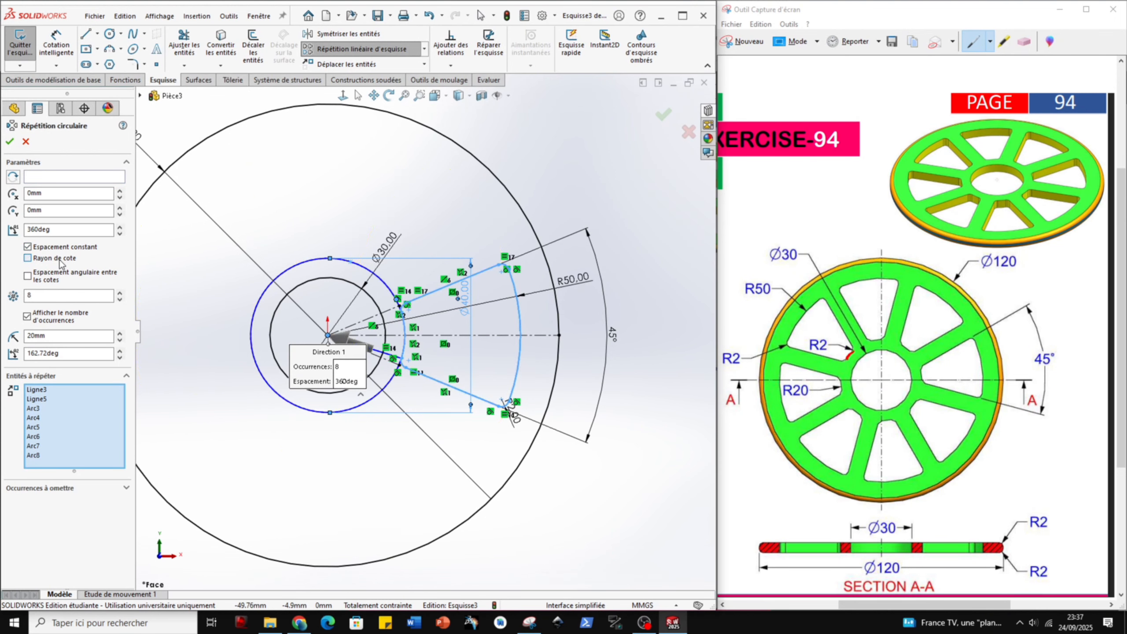
pyautogui.click(60, 259)
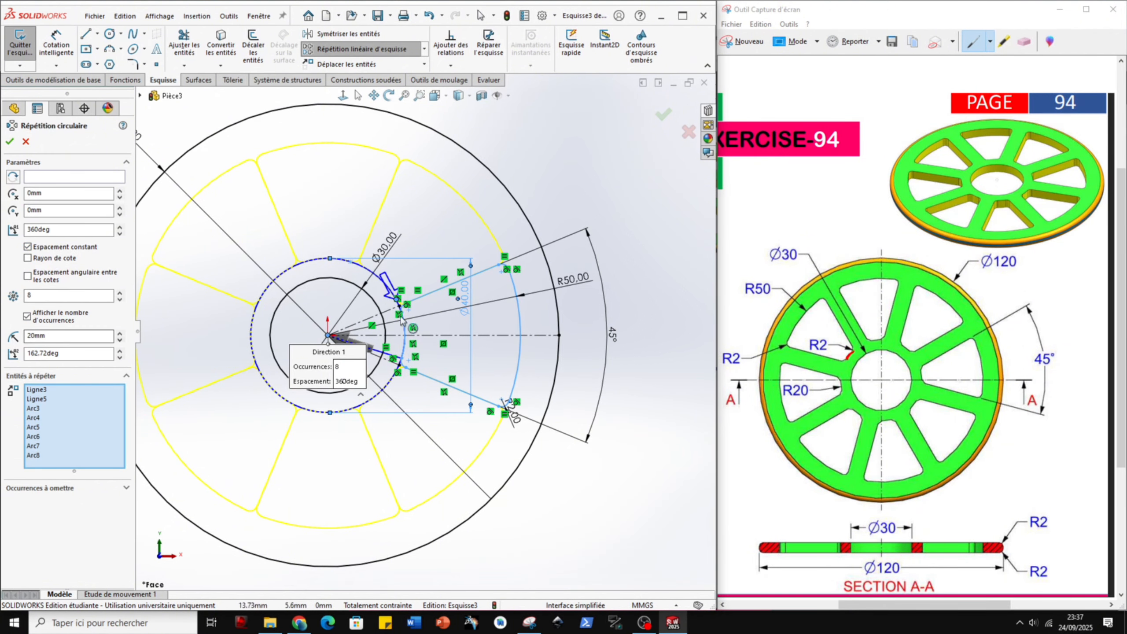
pyautogui.scroll(3, 444, 311)
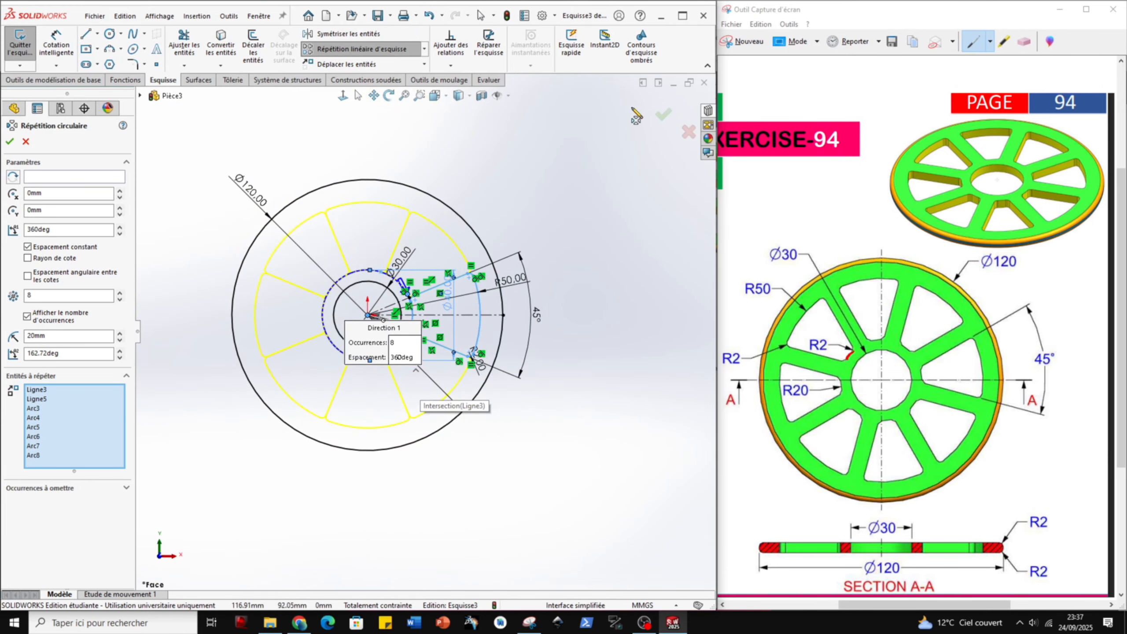
pyautogui.click(689, 131)
pyautogui.scroll(2, 464, 337)
pyautogui.scroll(-3, 464, 341)
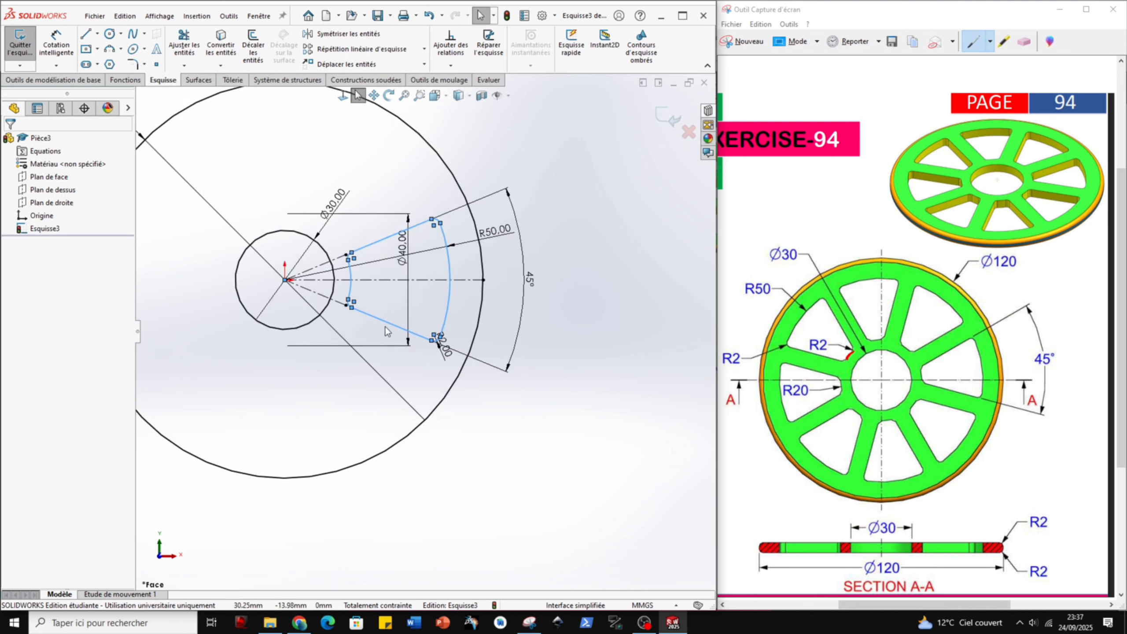
pyautogui.click(542, 449)
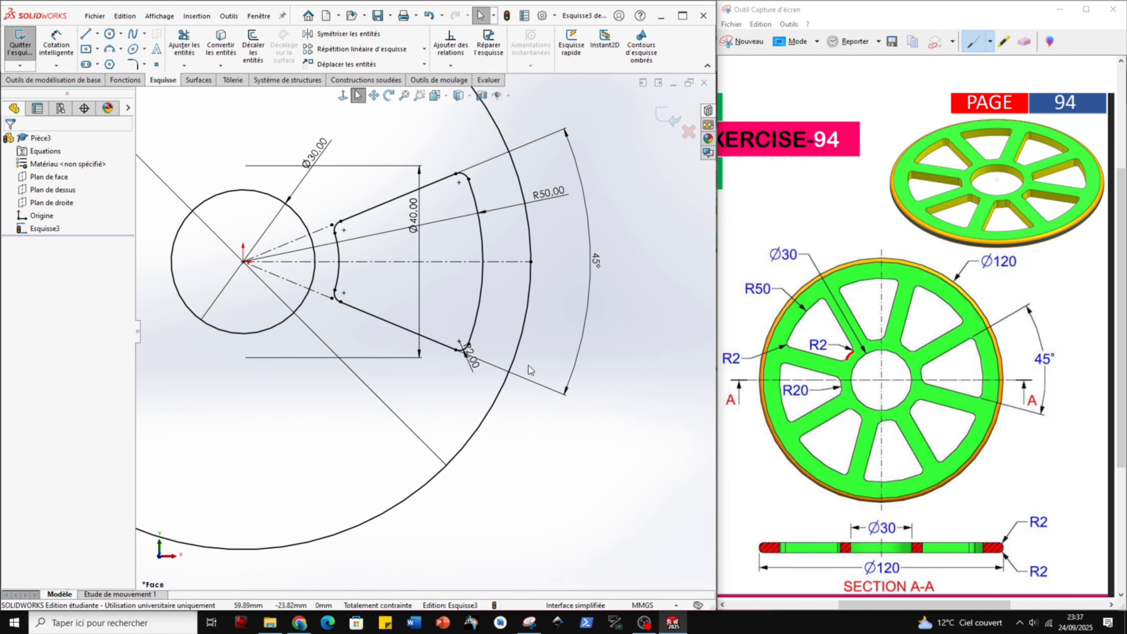
# Delete the collinear relation from the upper construction line between the origin and the opening
pyautogui.click(319, 231)
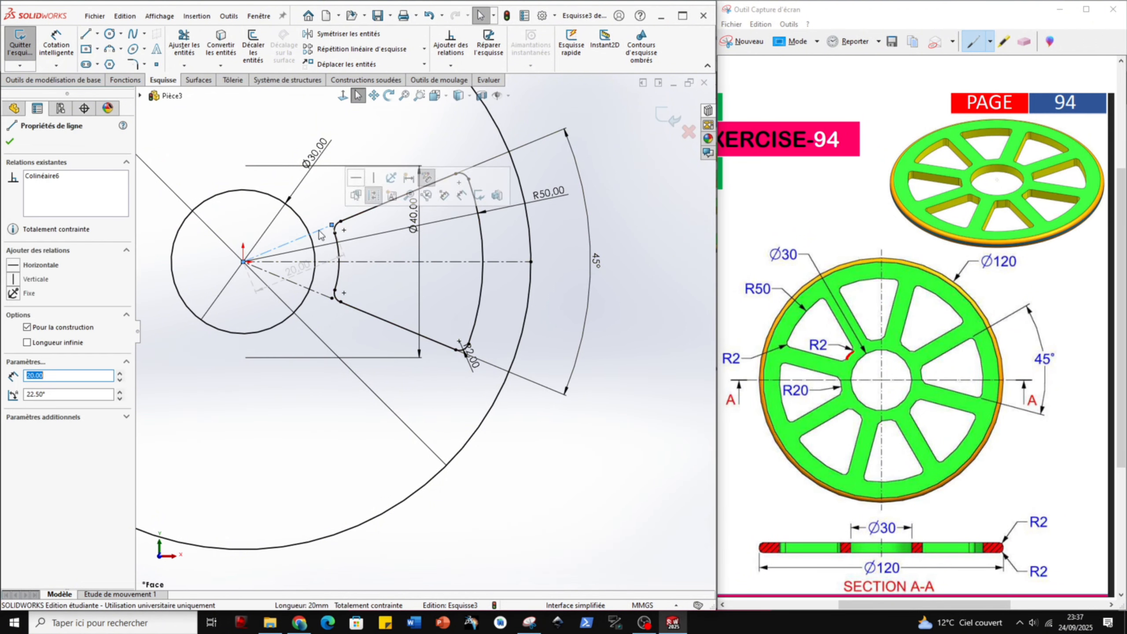
pyautogui.click(58, 177)
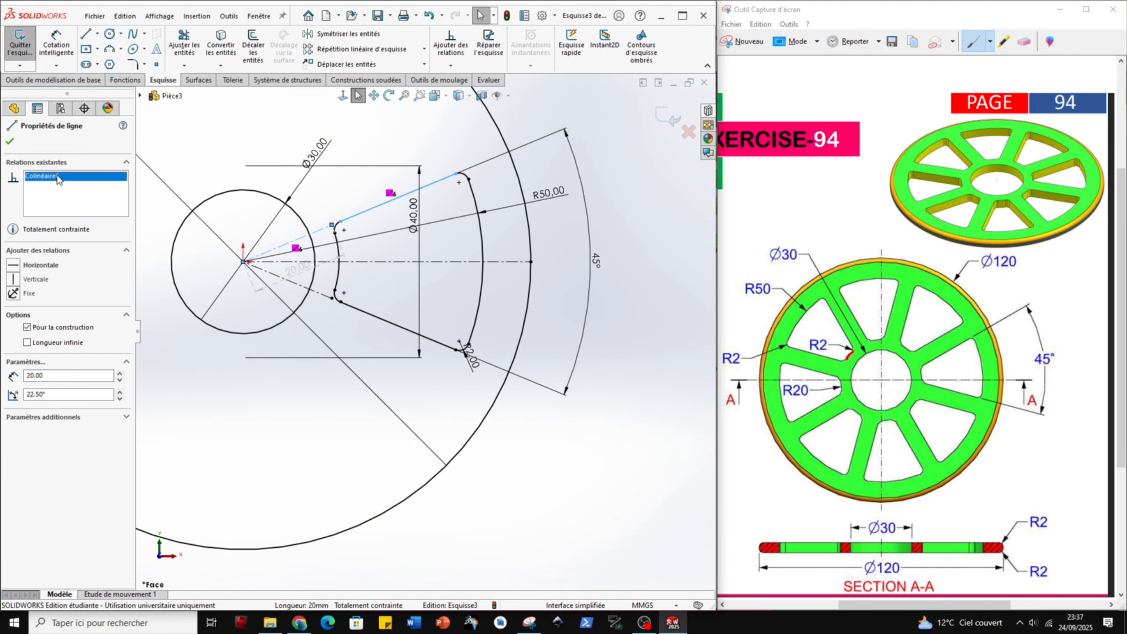
pyautogui.press('Delete')
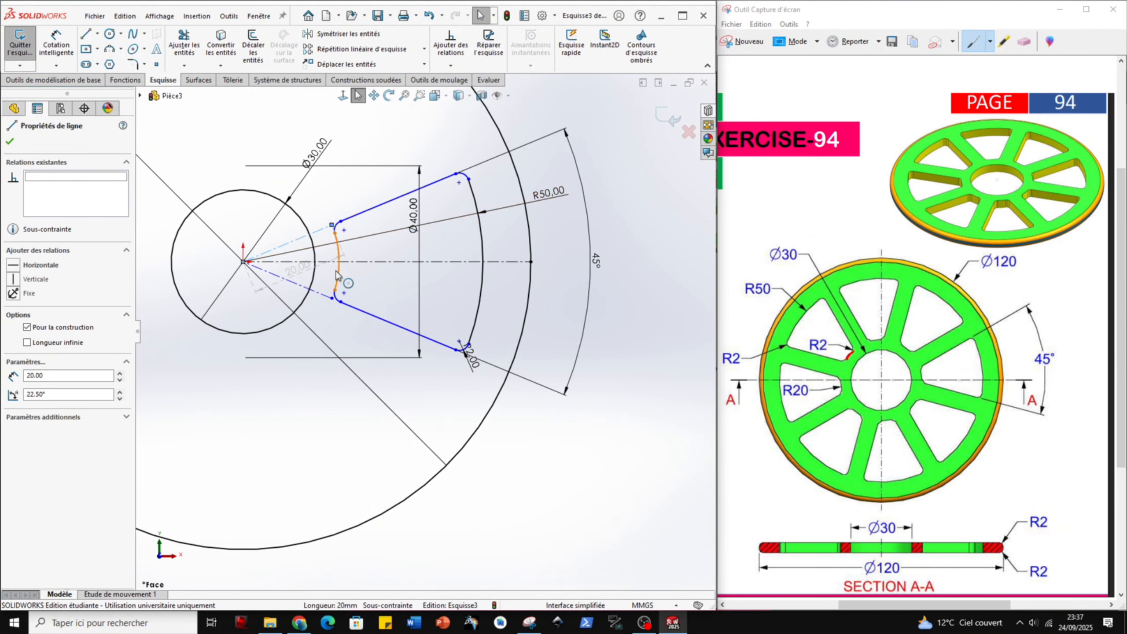
# Dimension the angle between the two inclined construction lines at the origin as 30°
pyautogui.click(55, 42)
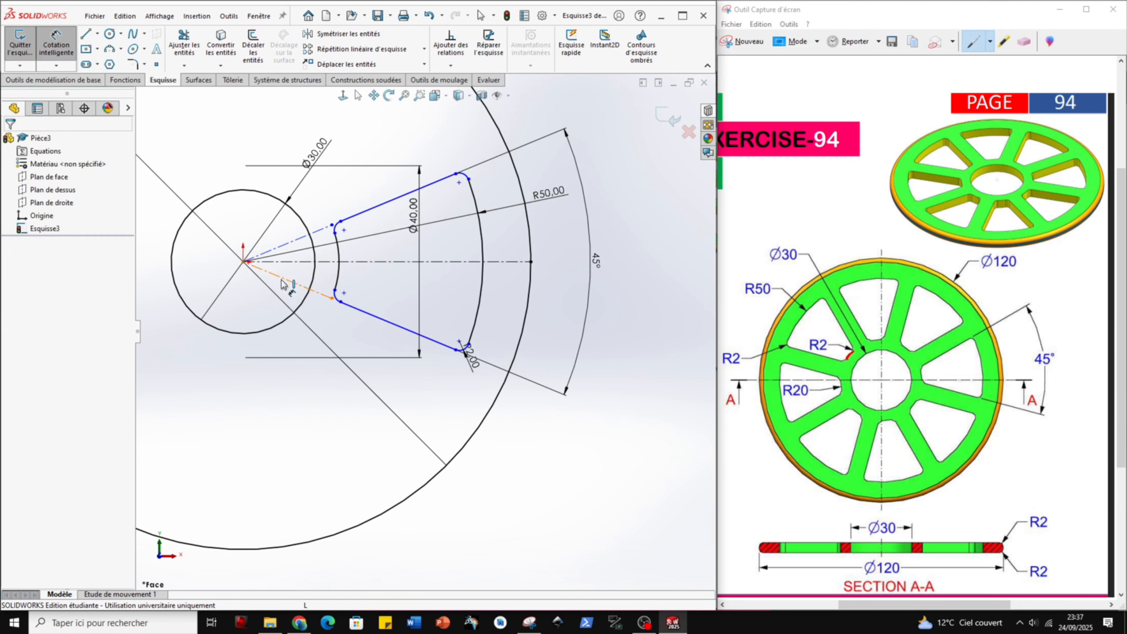
pyautogui.click(259, 256)
pyautogui.click(271, 273)
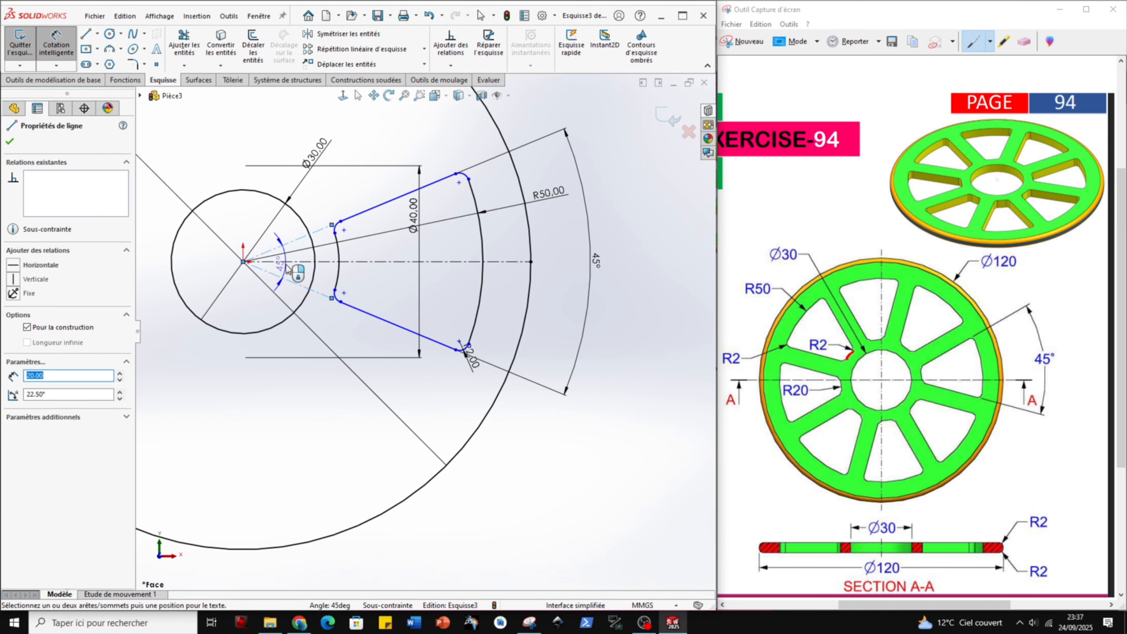
pyautogui.click(285, 265)
pyautogui.write('30')
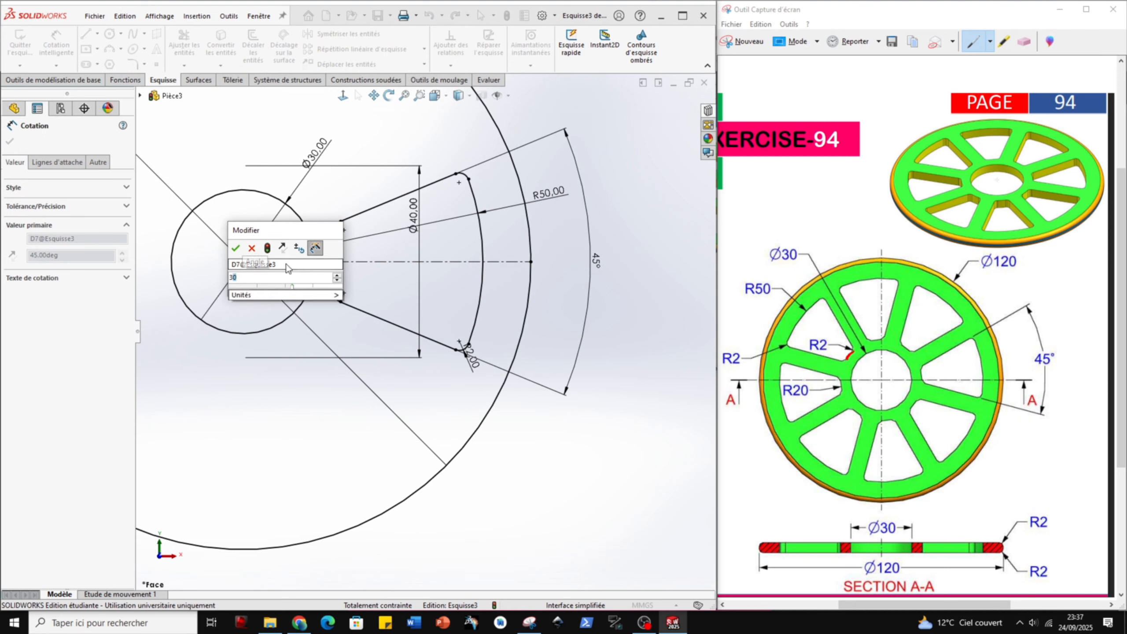
pyautogui.press('Return')
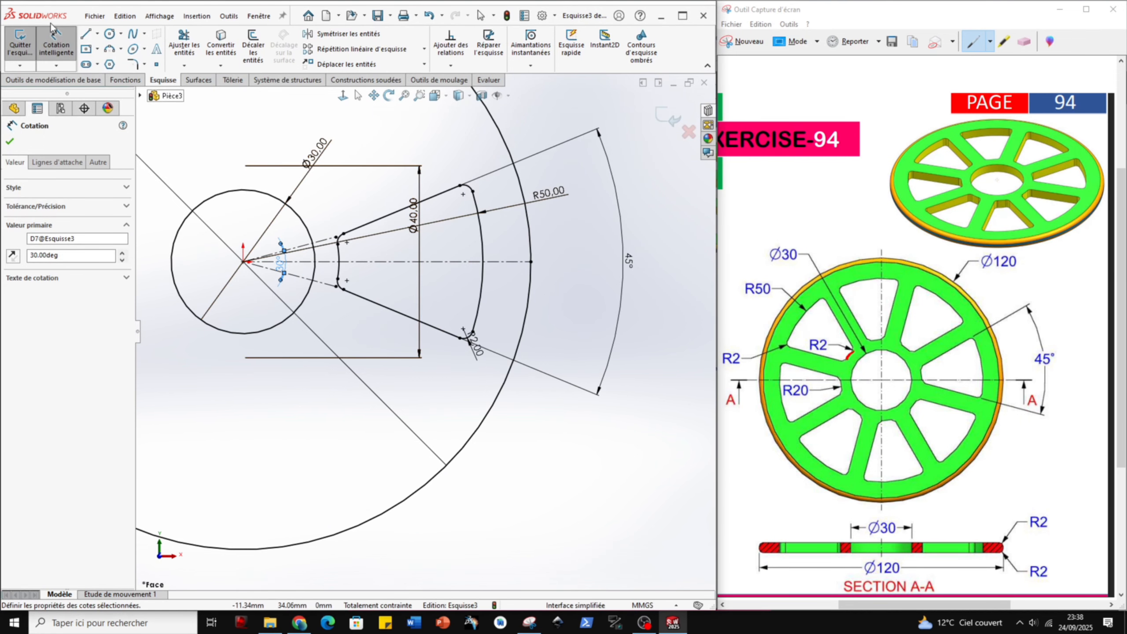
# Move the Ø40 dimension outward, away from the hub and close to the R50 arc
pyautogui.click(55, 35)
pyautogui.moveTo(413, 217); pyautogui.dragTo(450, 301)
pyautogui.click(18, 140)
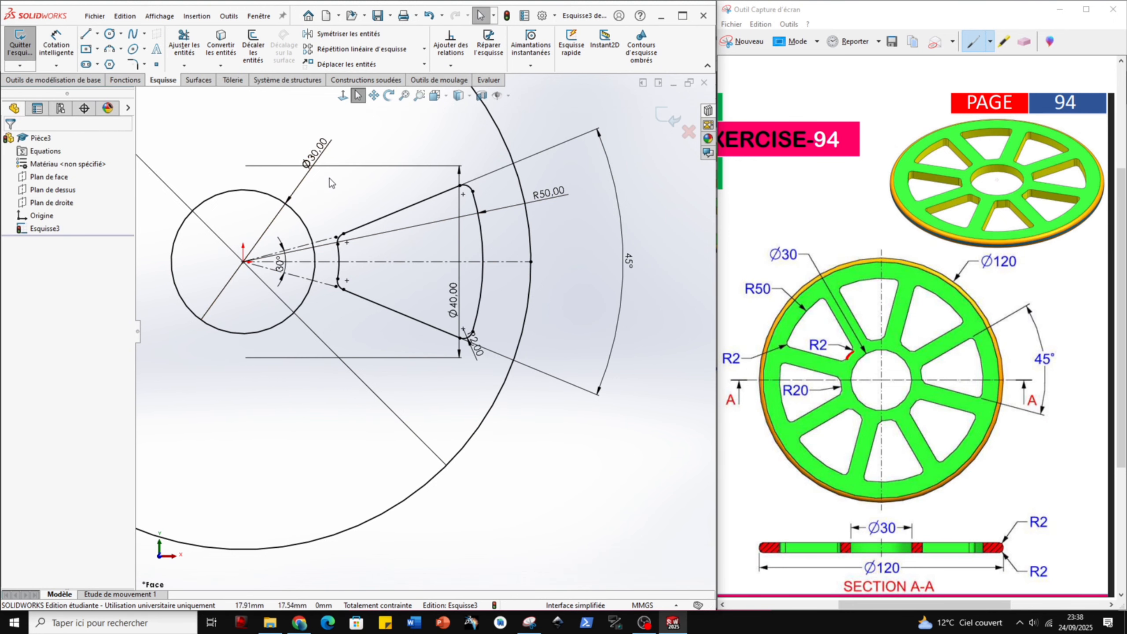
# Create a circular sketch pattern of the filleted spoke opening about the origin with 8 equally spaced instances over 360°
pyautogui.moveTo(328, 170)
pyautogui.mouseDown()
pyautogui.moveTo(453, 298)
pyautogui.moveTo(503, 387)
pyautogui.mouseUp()
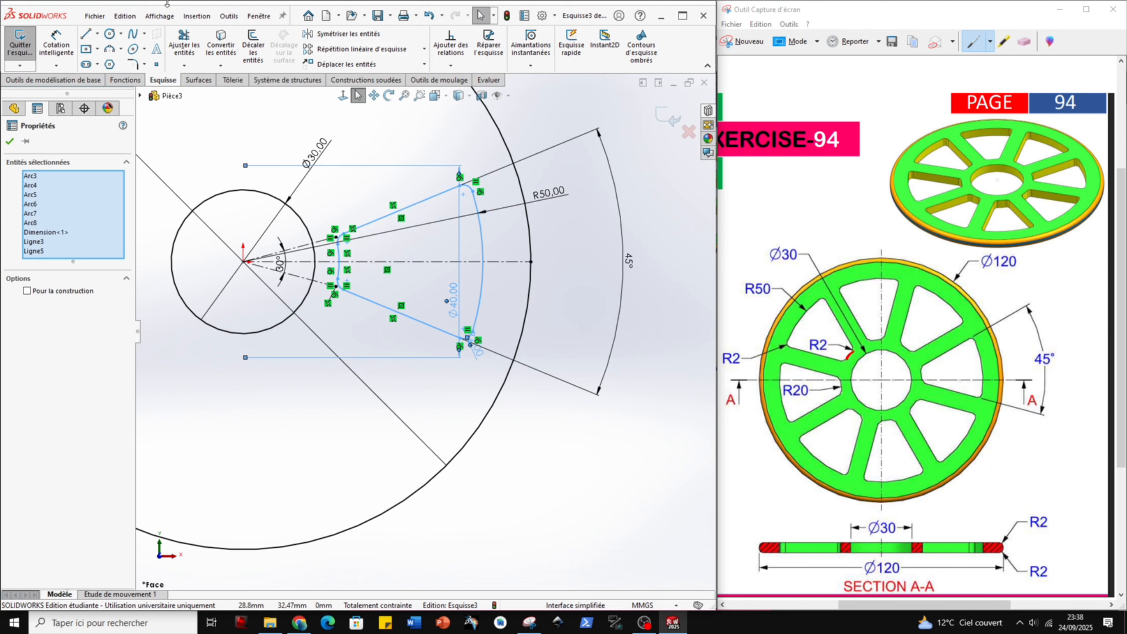
pyautogui.click(424, 49)
pyautogui.click(399, 79)
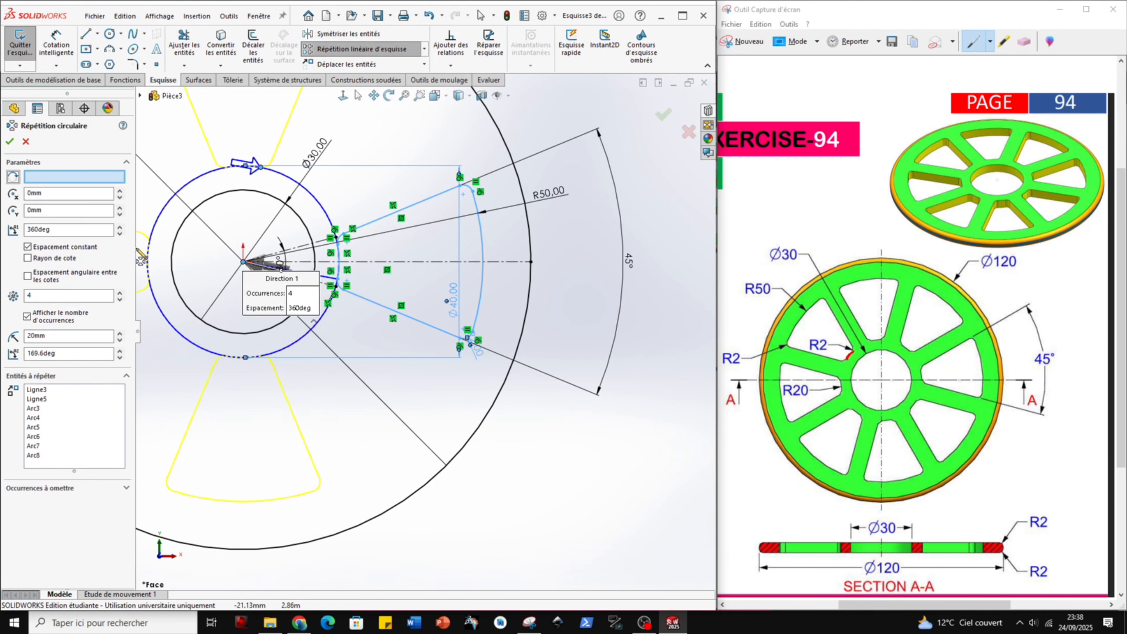
pyautogui.click(119, 292)
pyautogui.click(119, 292)
pyautogui.click(119, 293)
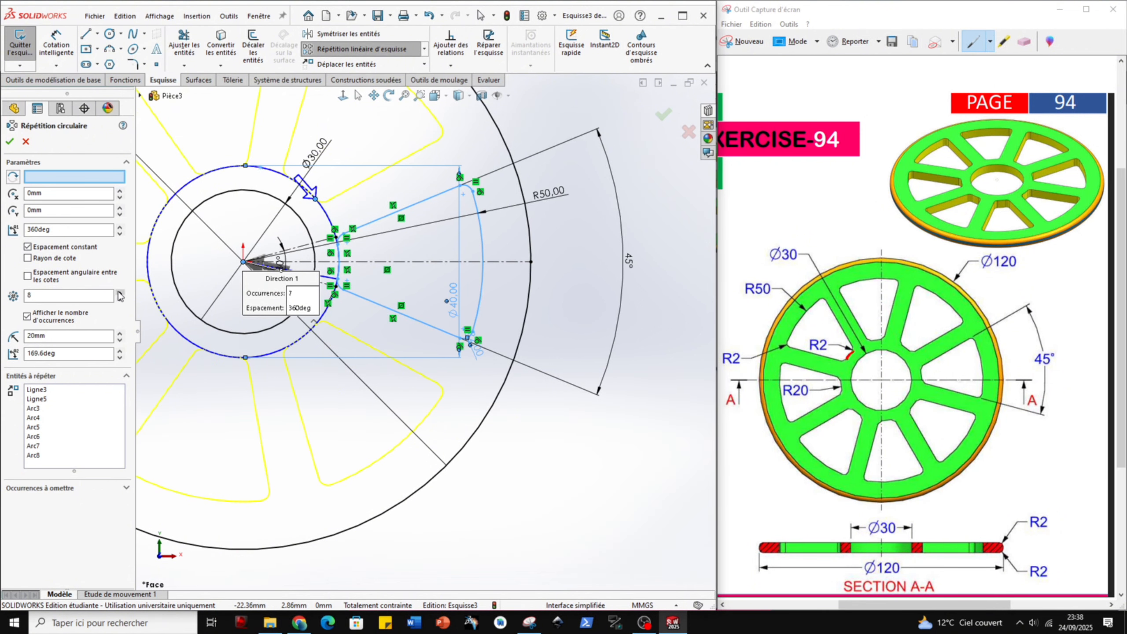
pyautogui.click(119, 293)
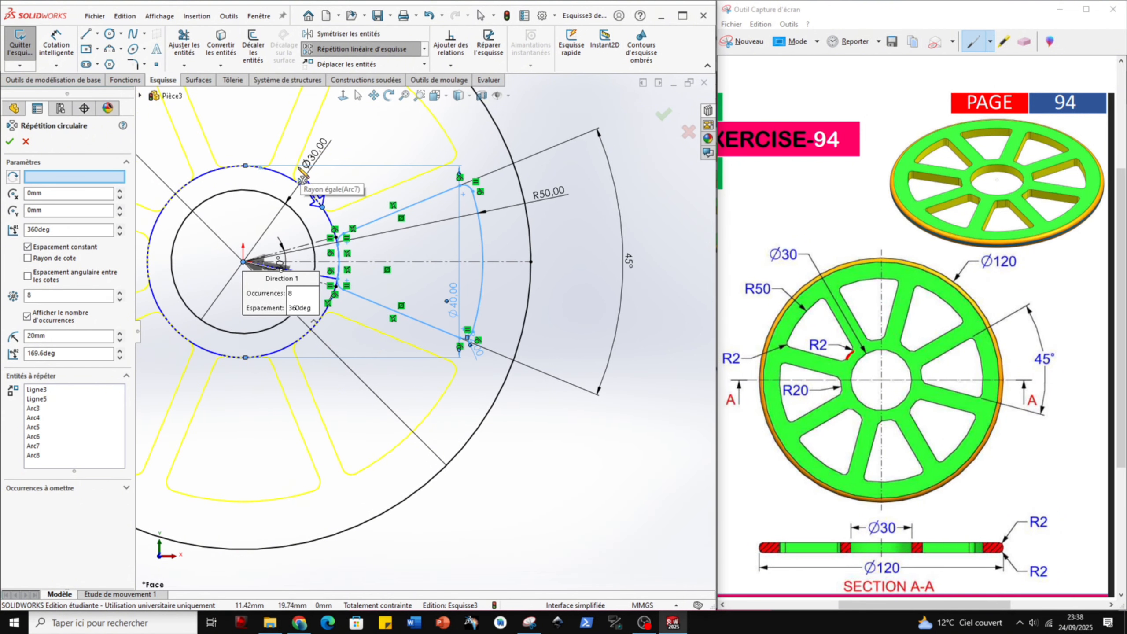
pyautogui.click(9, 142)
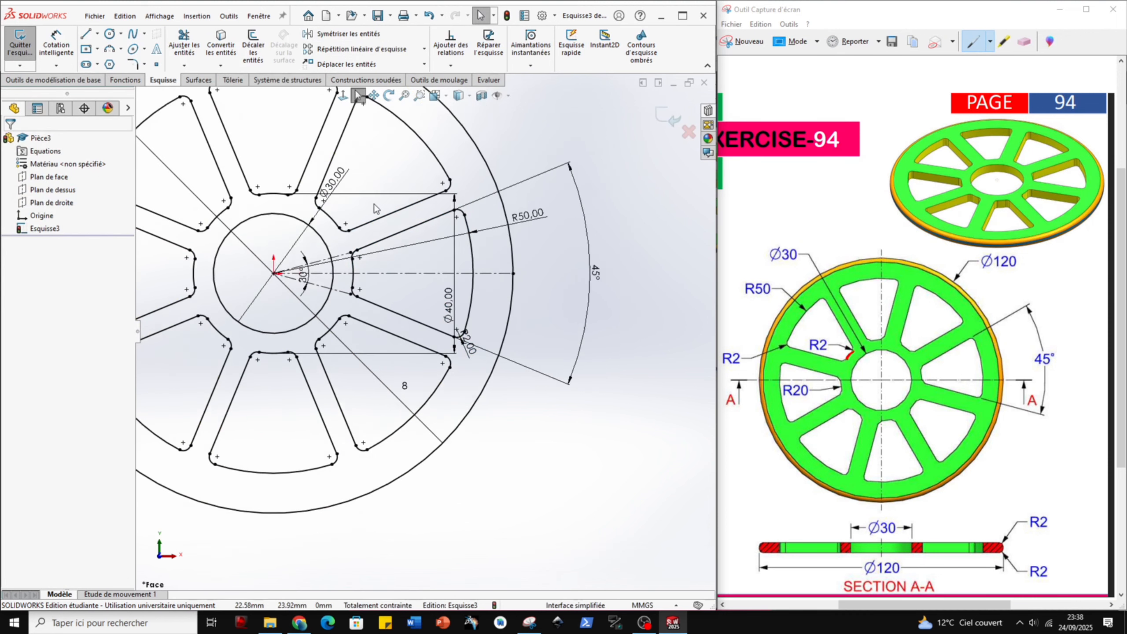
pyautogui.scroll(2, 375, 205)
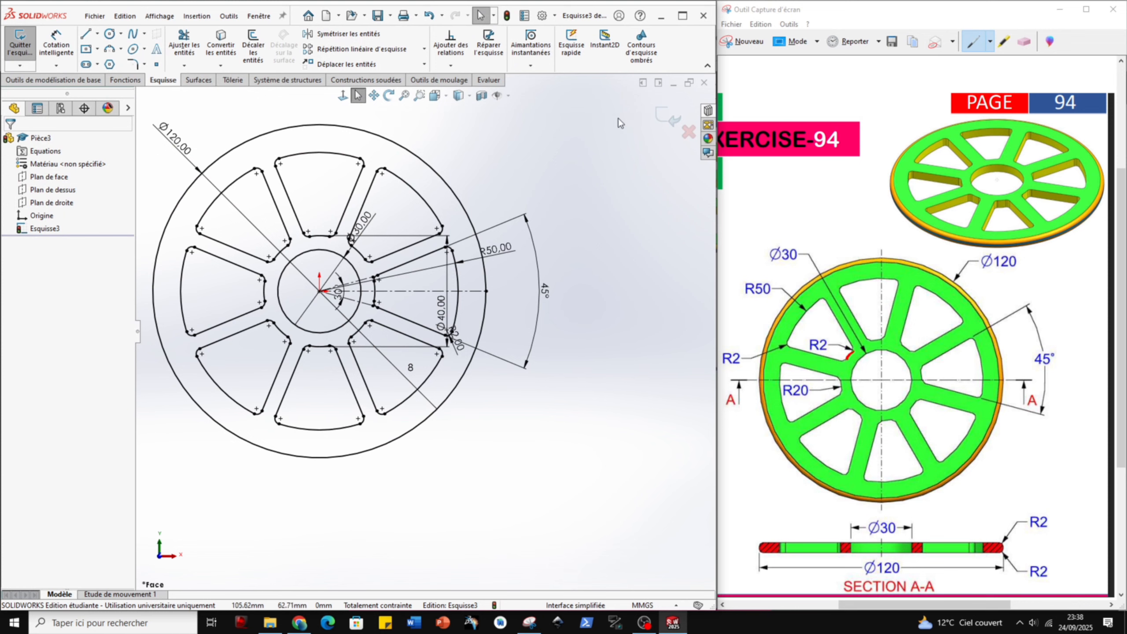
# Extrude the wheel region of rim, spokes and hub 4 mm with the mid-plane end condition
pyautogui.click(125, 80)
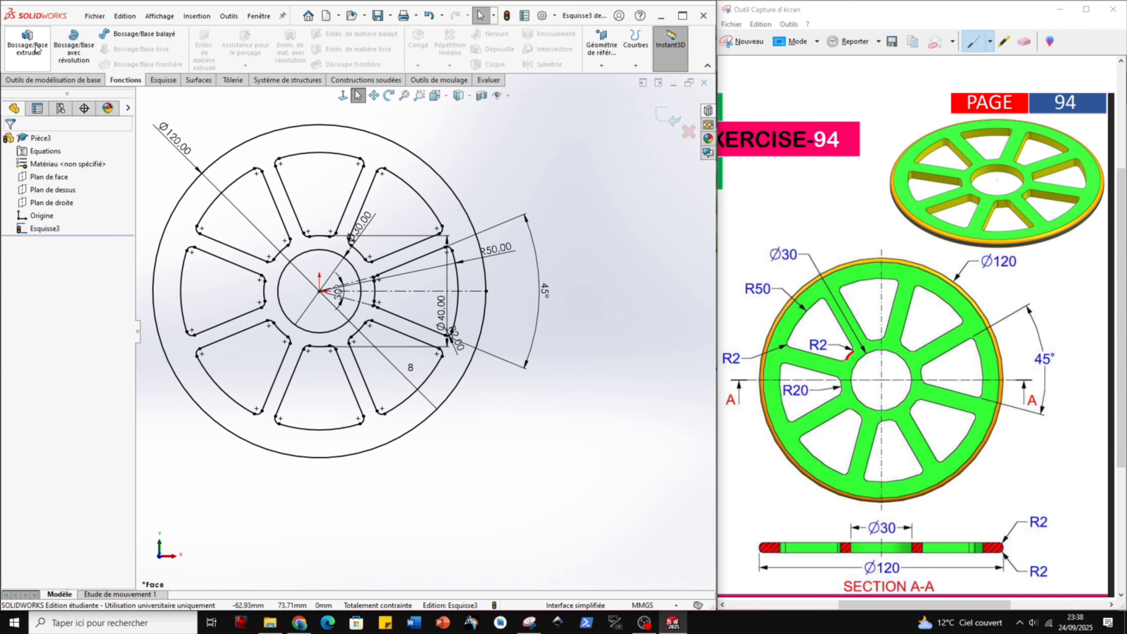
pyautogui.click(27, 44)
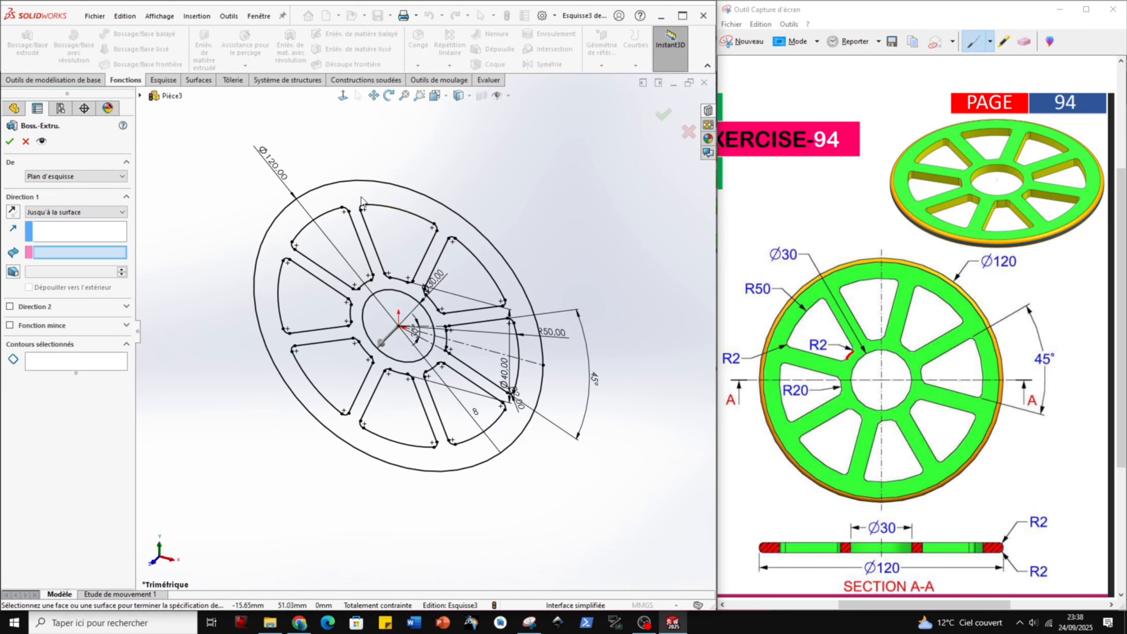
pyautogui.click(106, 361)
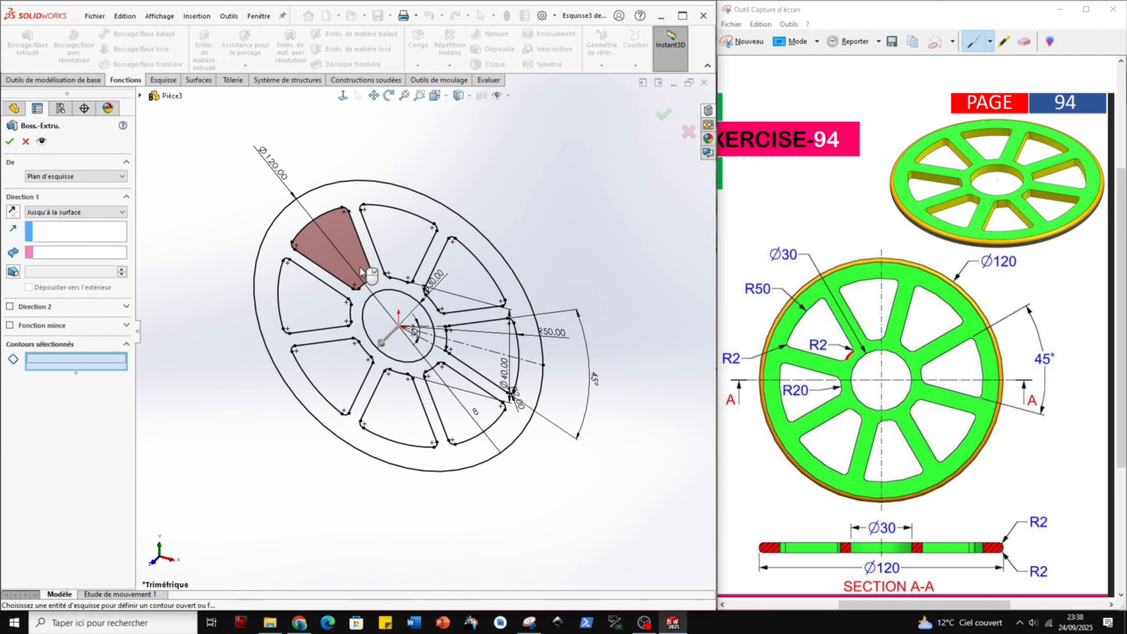
pyautogui.click(383, 286)
pyautogui.click(382, 286)
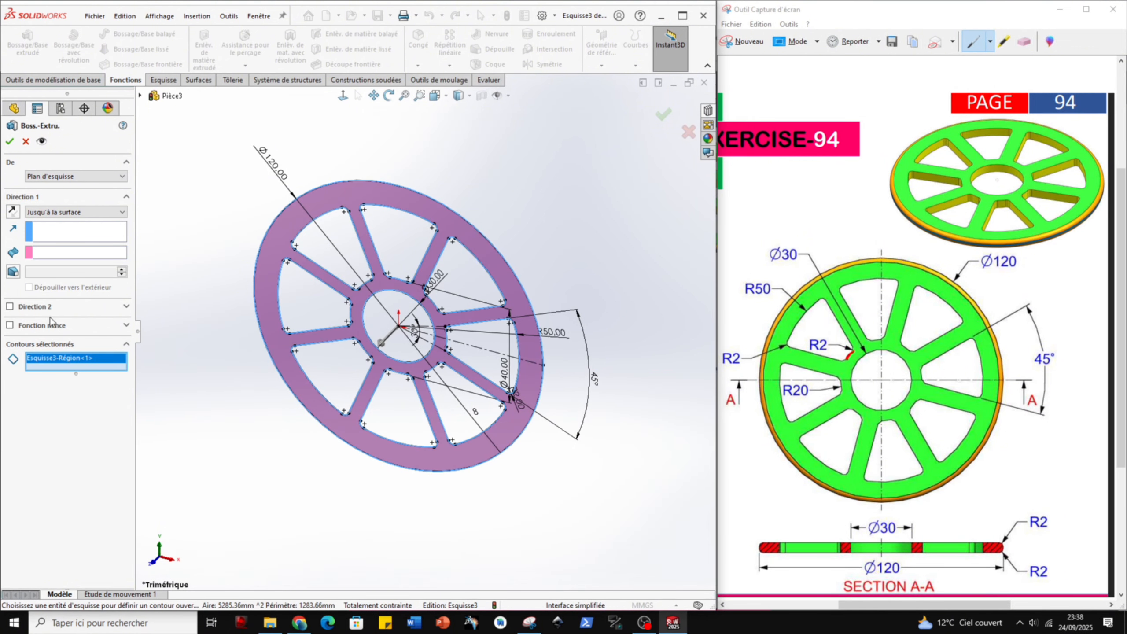
pyautogui.click(64, 213)
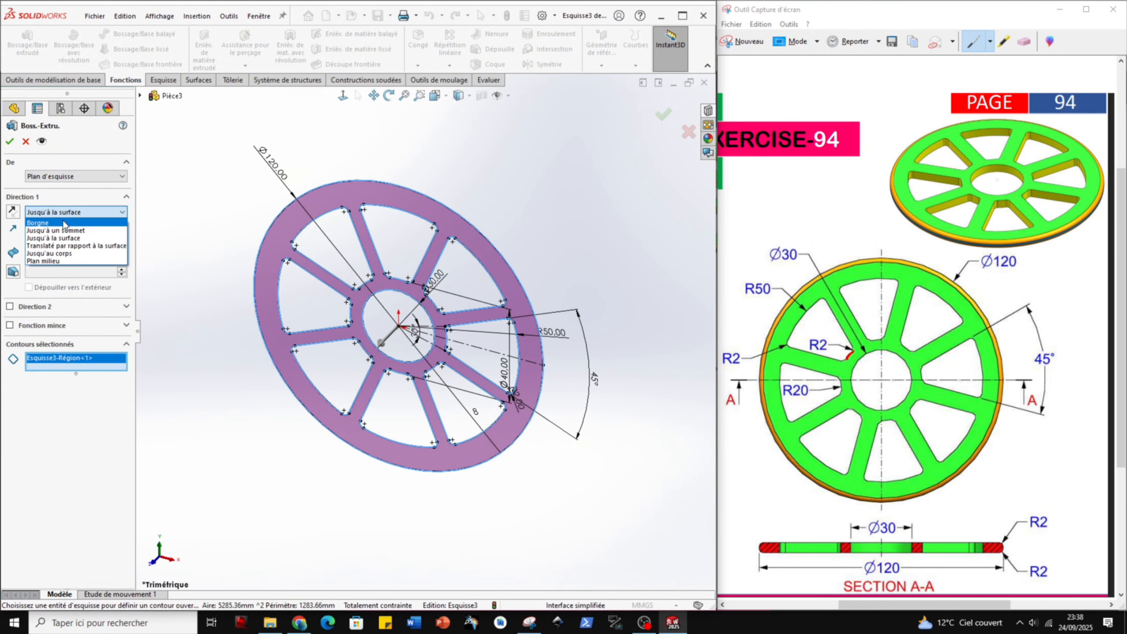
pyautogui.click(80, 221)
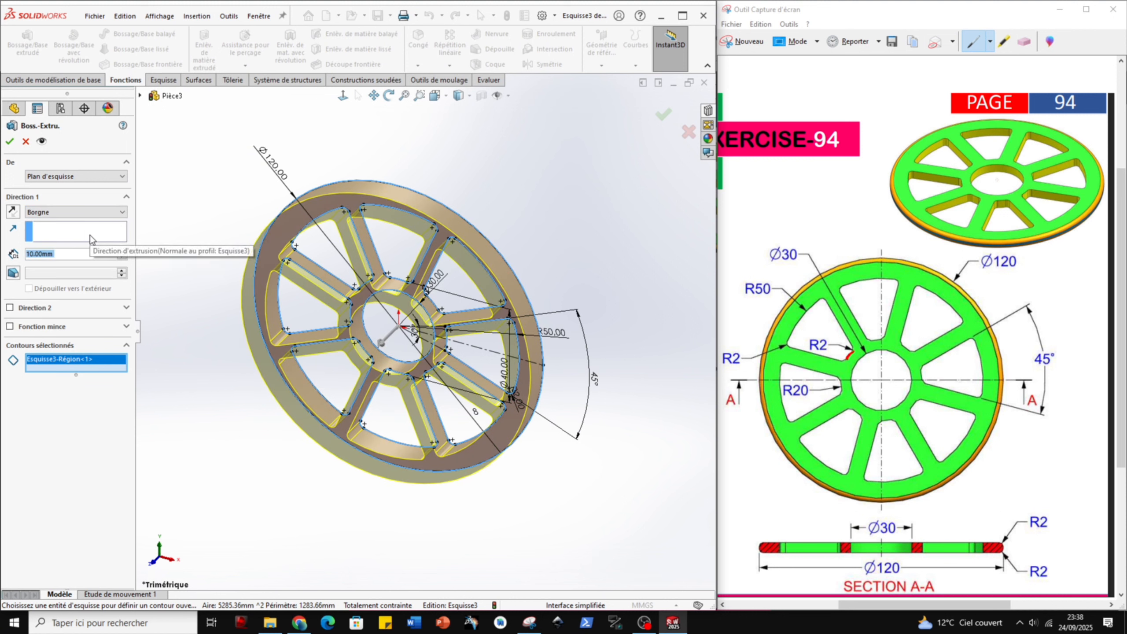
pyautogui.write('4')
pyautogui.press('Return')
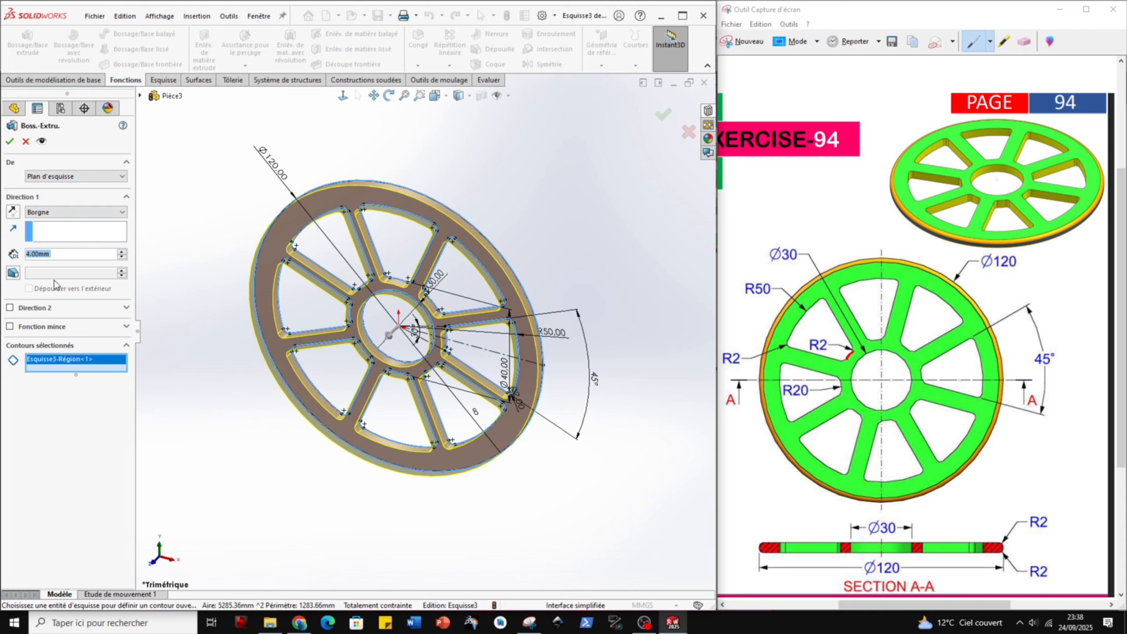
pyautogui.click(56, 213)
pyautogui.click(72, 264)
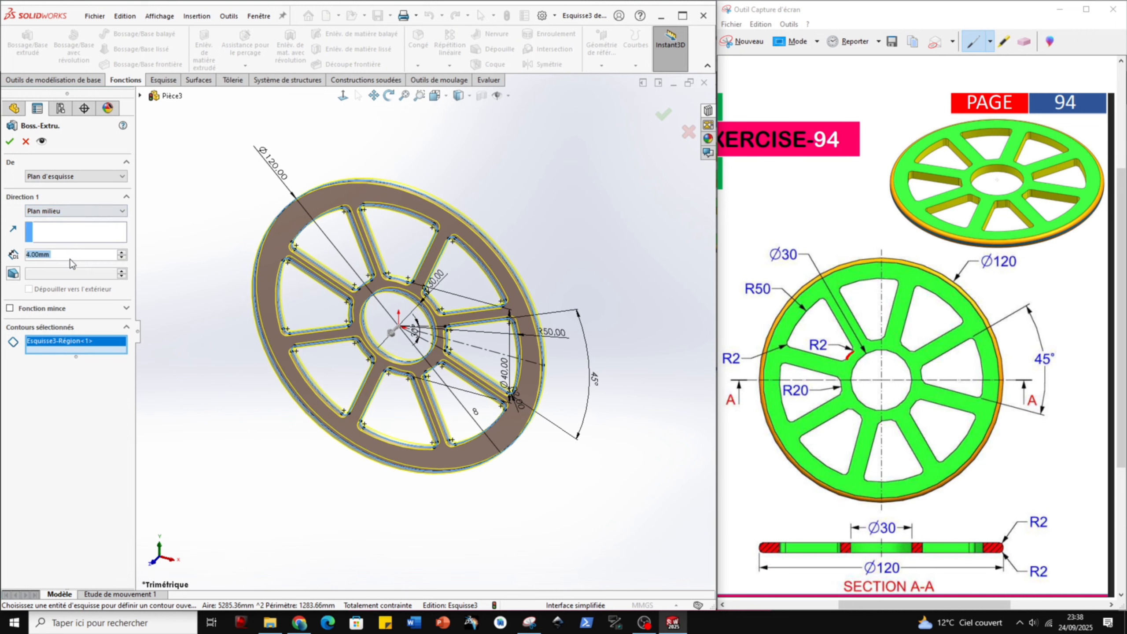
pyautogui.click(10, 142)
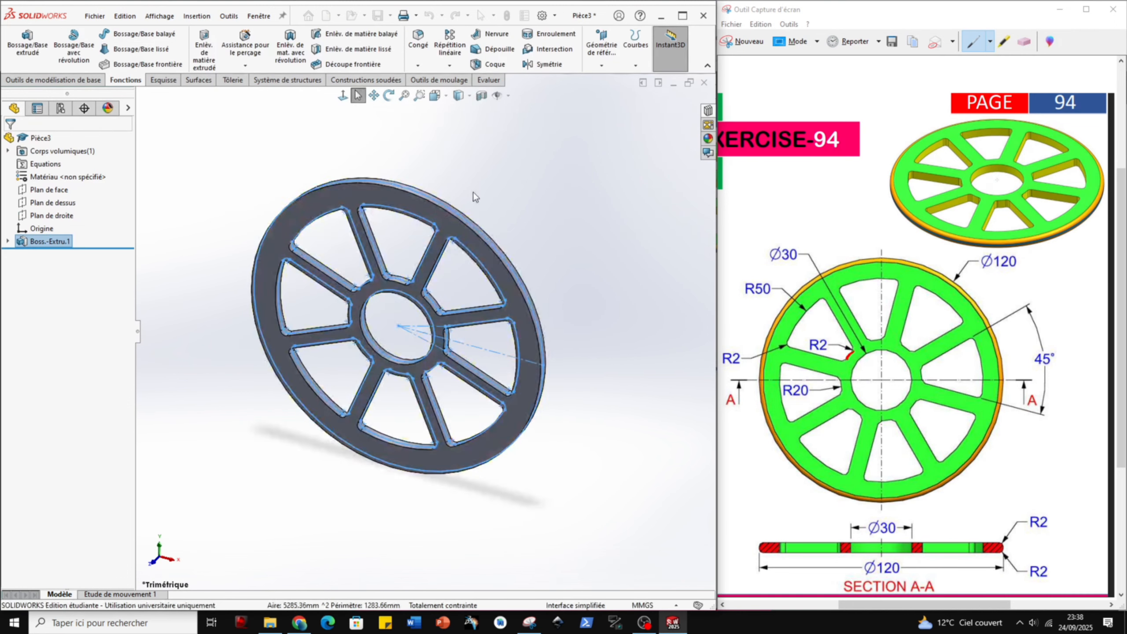
# Fillet both outer circular edges of the wheel rim with a 2 mm radius
pyautogui.click(432, 201)
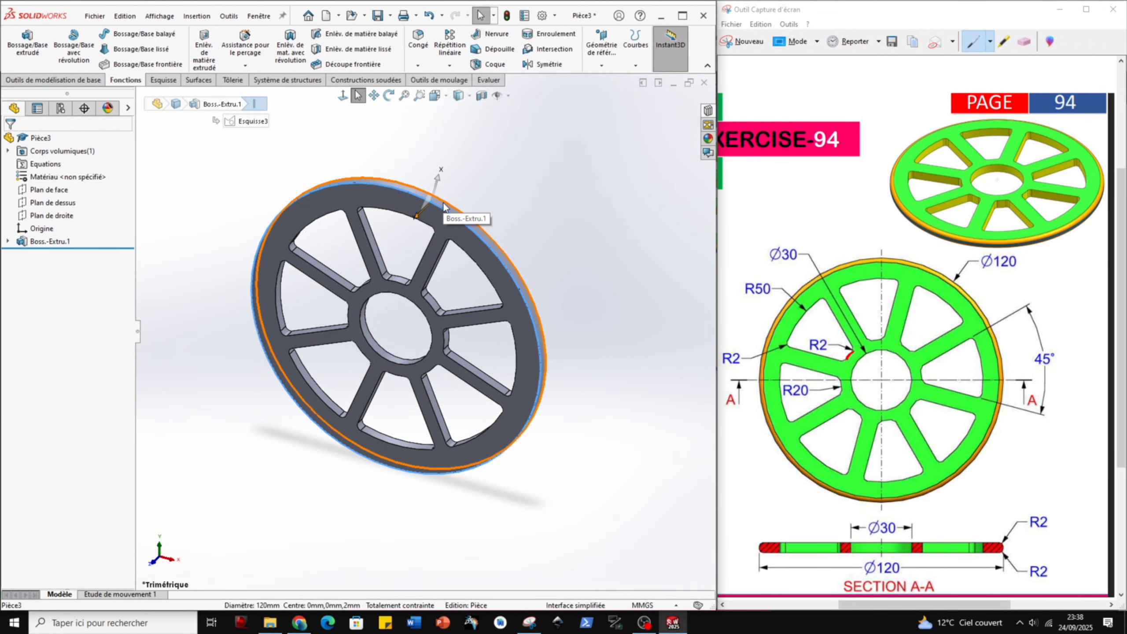
pyautogui.keyDown('ctrl'); pyautogui.click(443, 203); pyautogui.keyUp('ctrl')
pyautogui.click(459, 203)
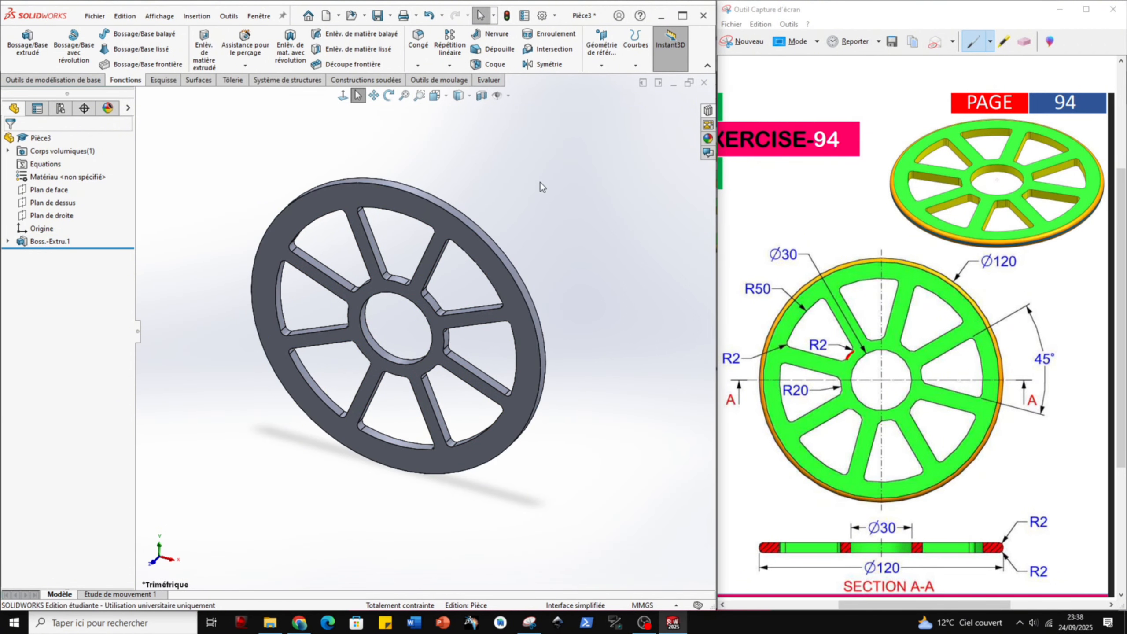
pyautogui.click(459, 219)
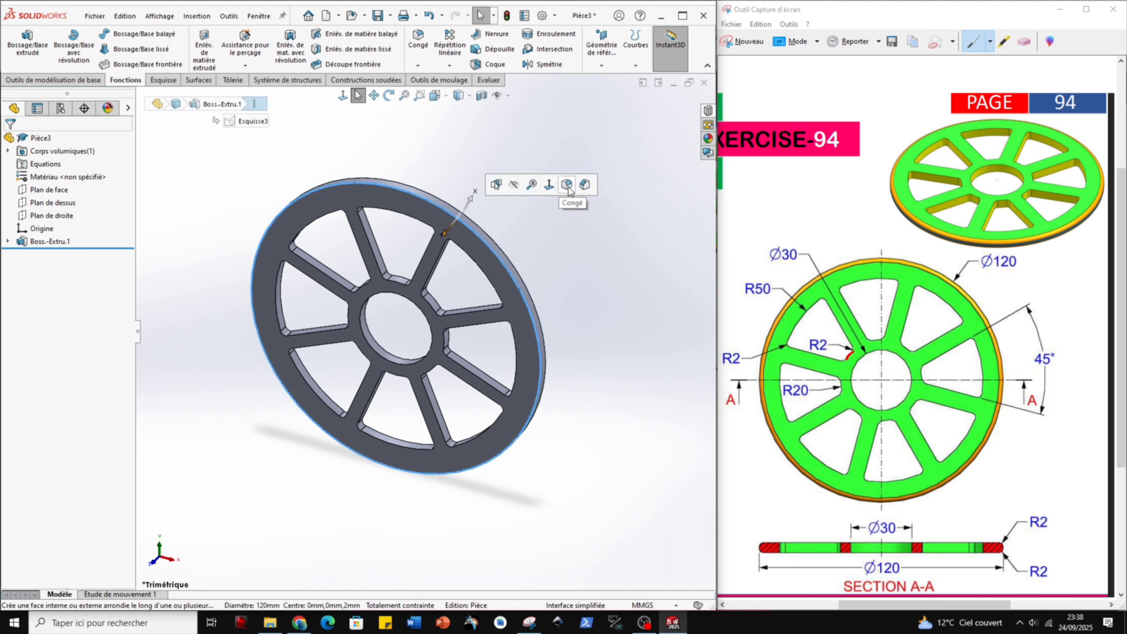
pyautogui.click(527, 191)
pyautogui.moveTo(503, 231); pyautogui.dragTo(414, 264, button='middle')
pyautogui.click(415, 266)
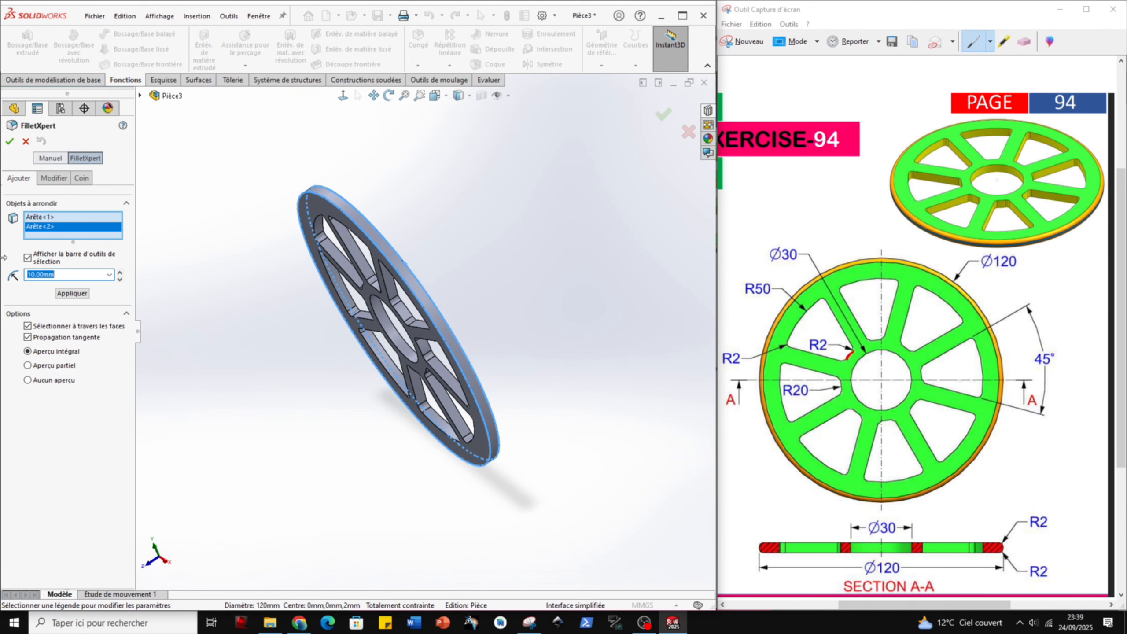
pyautogui.press('Return')
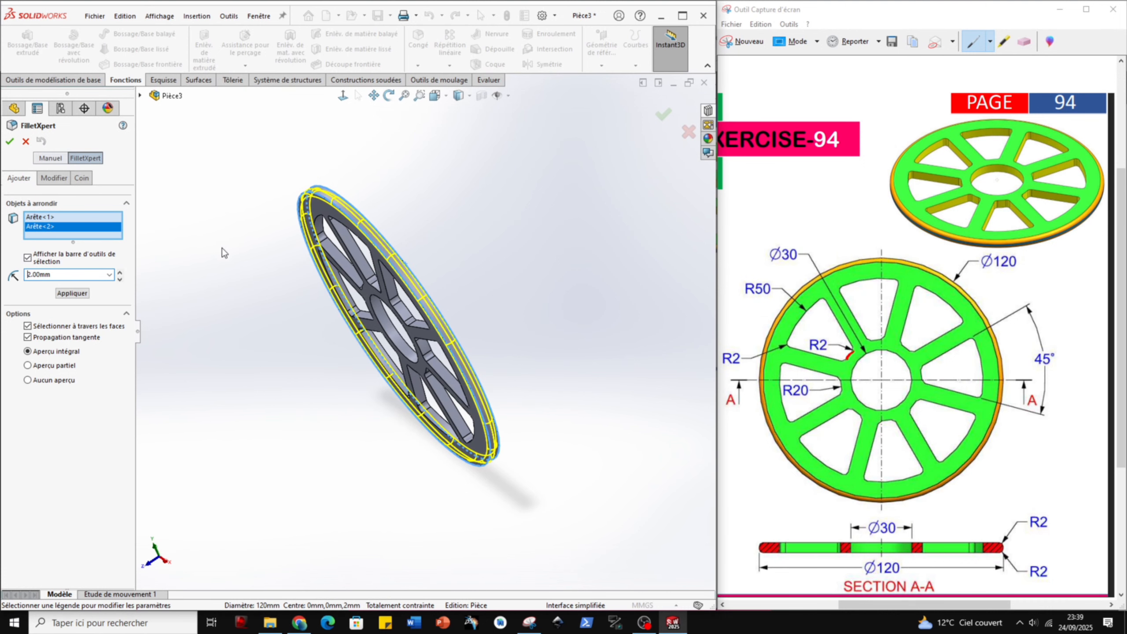
pyautogui.click(10, 143)
# Fillet the edges around all eight spoke openings on the wheel's facing side with a 1 mm radius, leaving out the hub bore
pyautogui.moveTo(453, 270); pyautogui.dragTo(531, 108, button='middle')
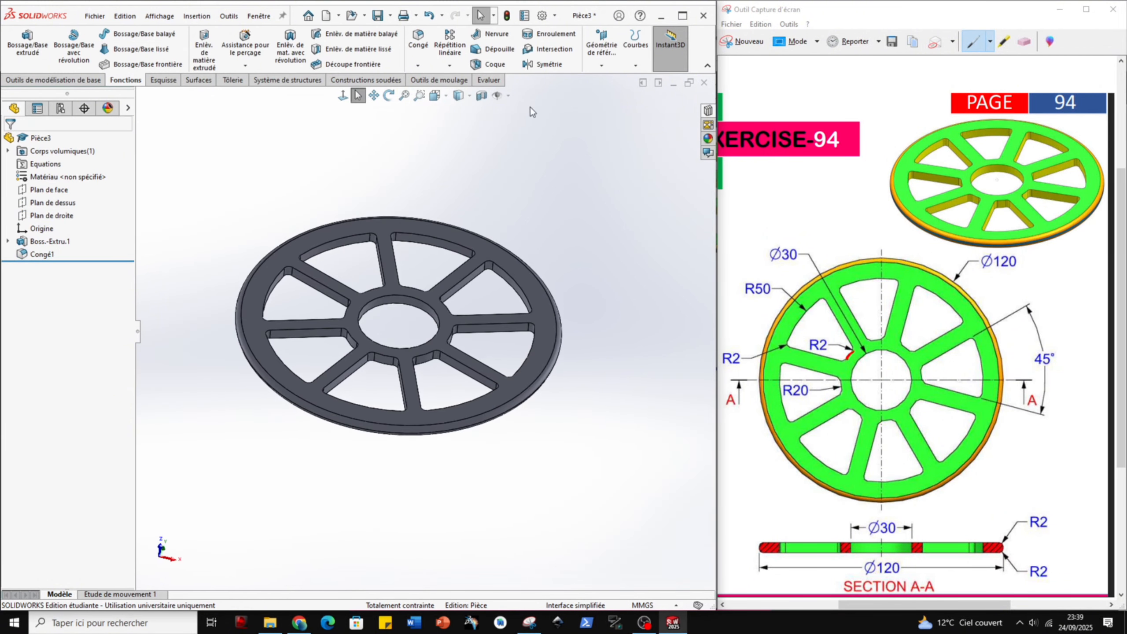
pyautogui.moveTo(541, 385); pyautogui.dragTo(457, 373, button='middle')
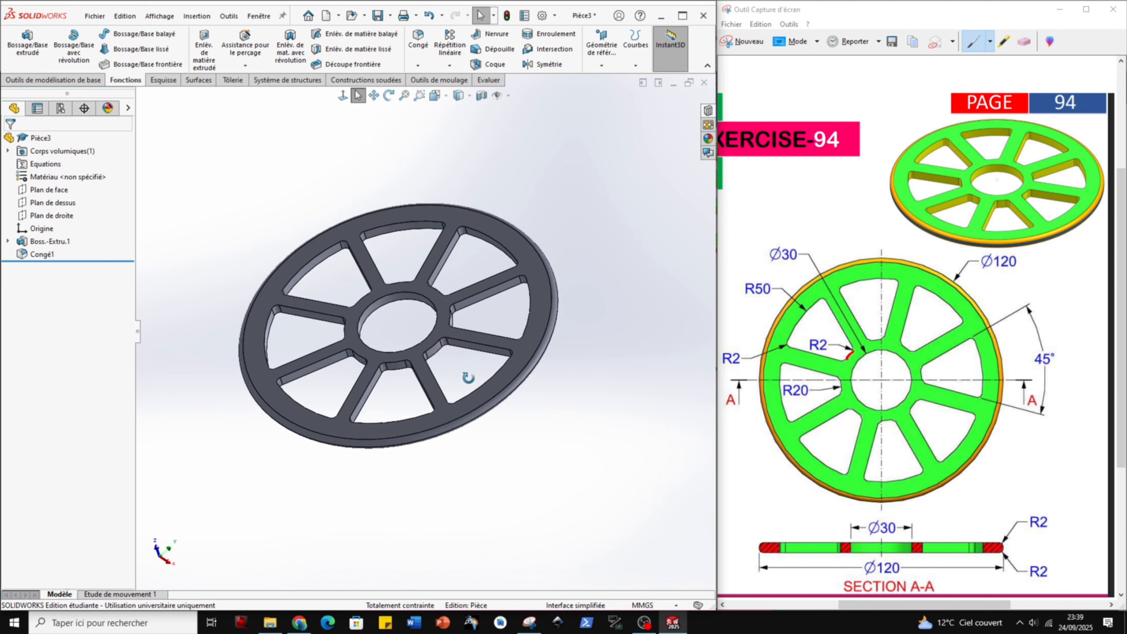
pyautogui.click(303, 277)
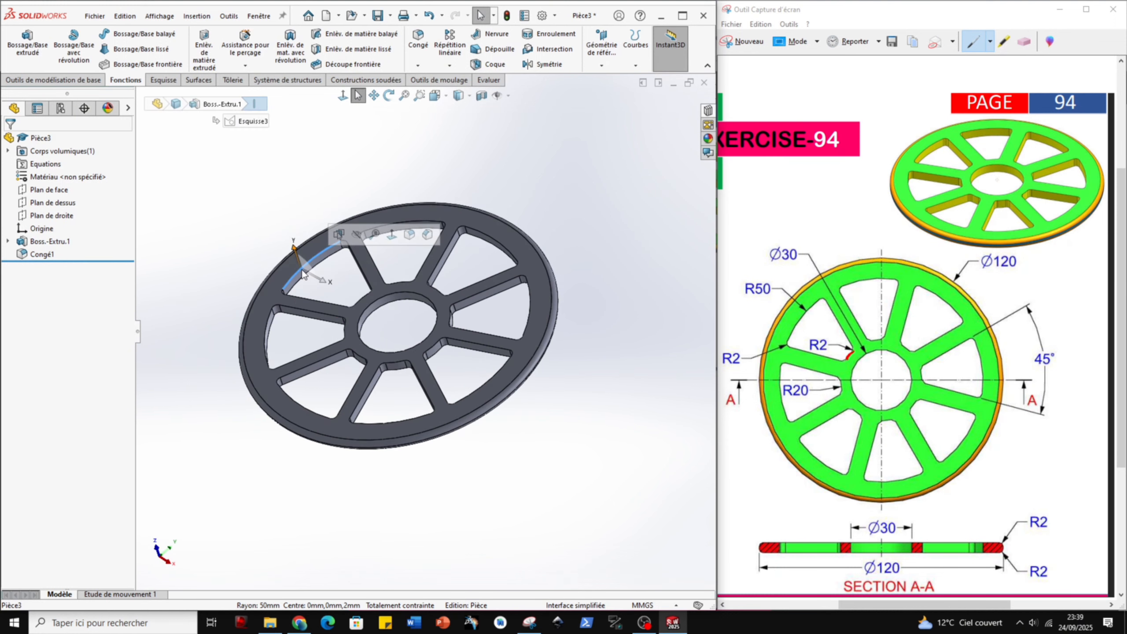
pyautogui.click(409, 234)
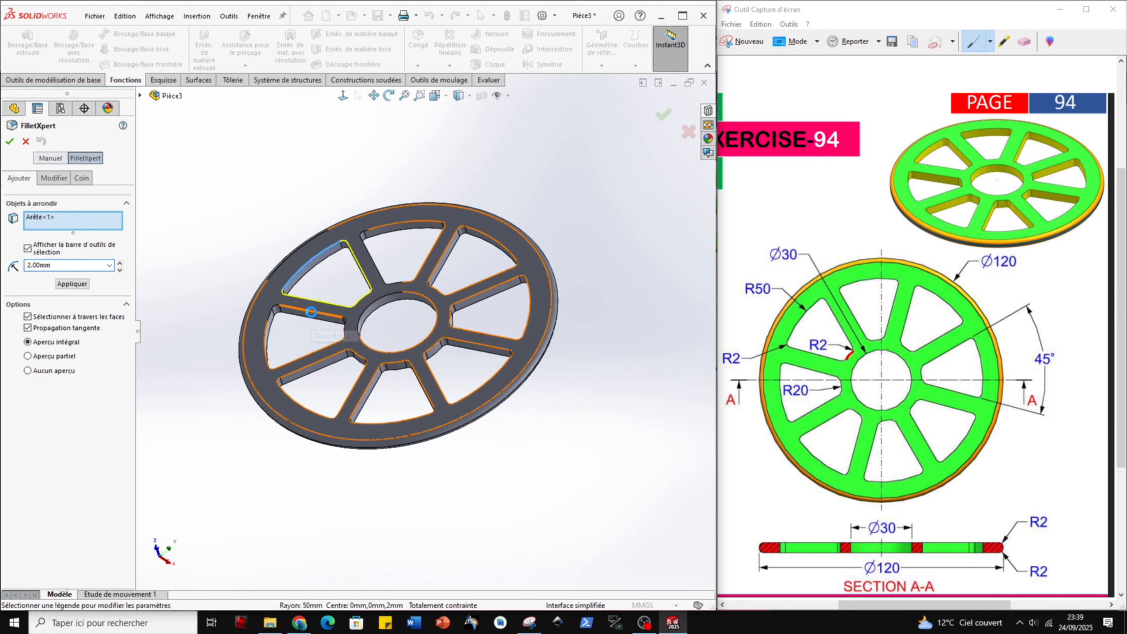
pyautogui.click(313, 316)
pyautogui.click(373, 262)
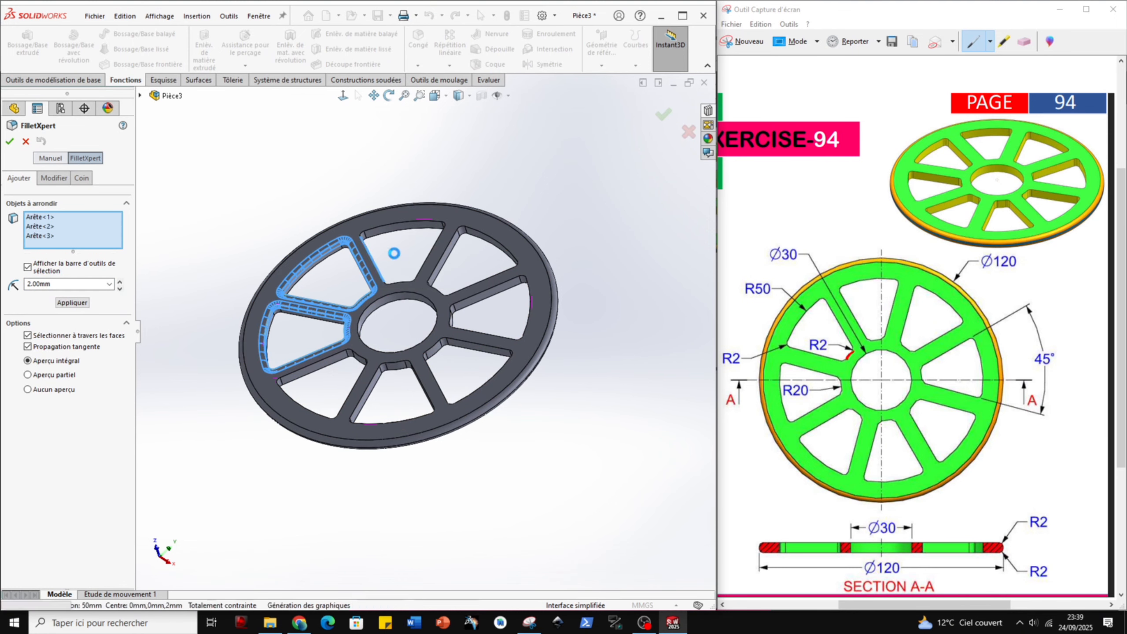
pyautogui.click(467, 305)
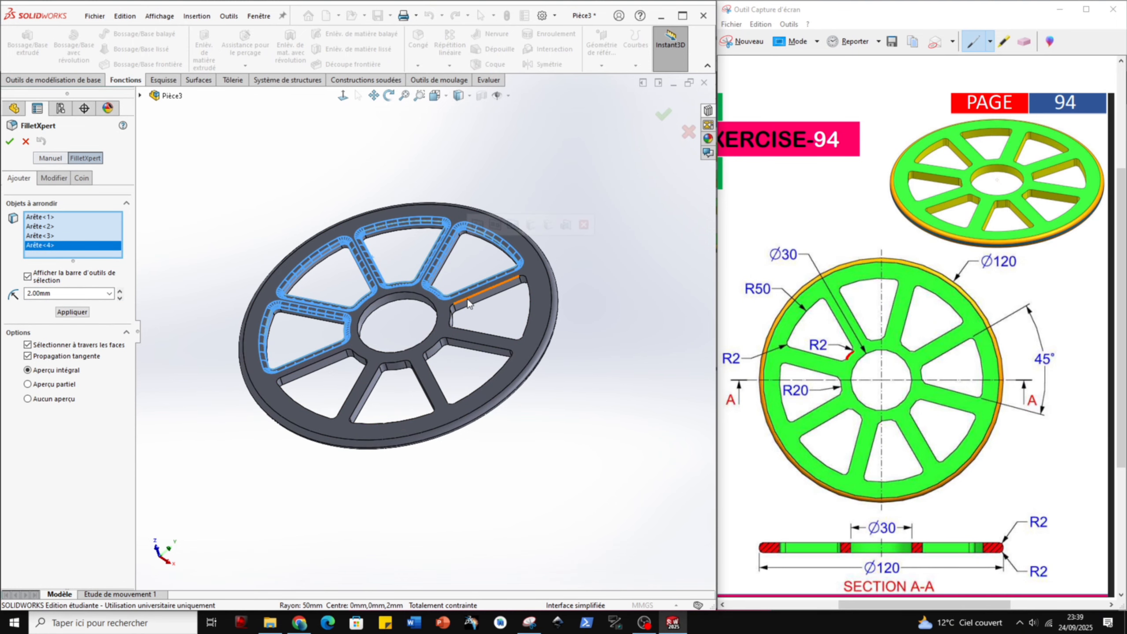
pyautogui.click(467, 305)
pyautogui.click(468, 348)
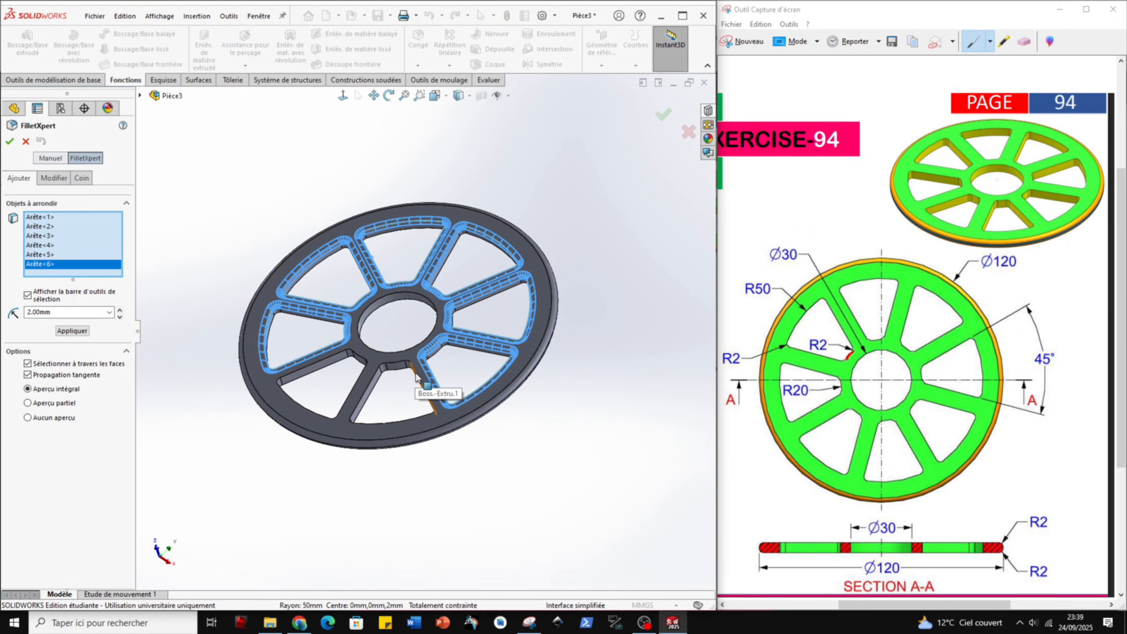
pyautogui.click(362, 372)
pyautogui.click(366, 362)
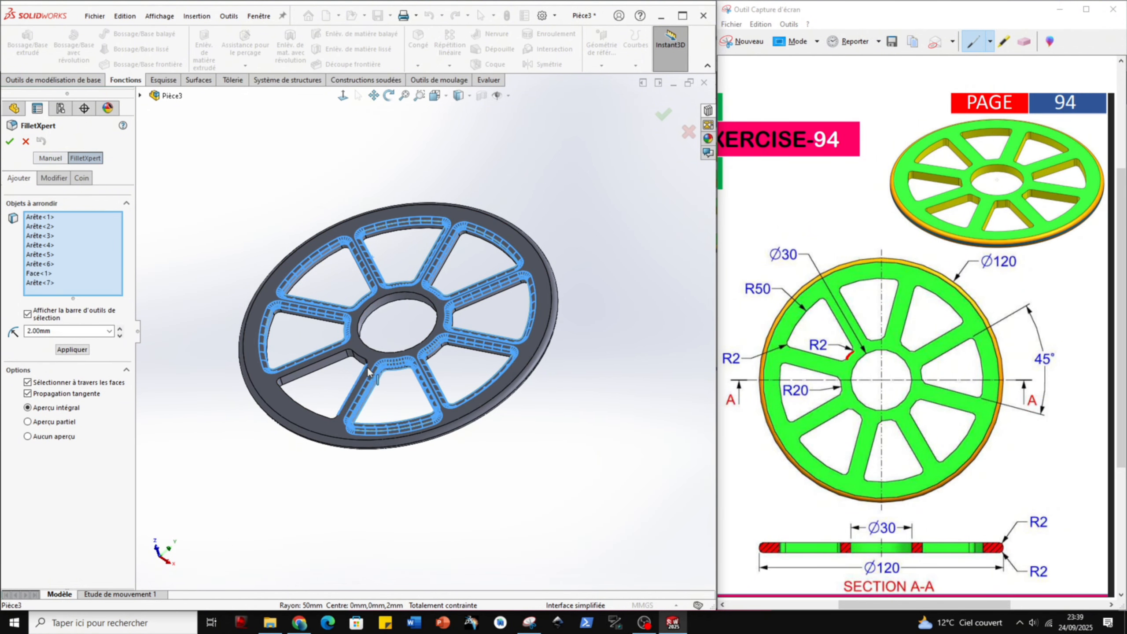
pyautogui.click(455, 413)
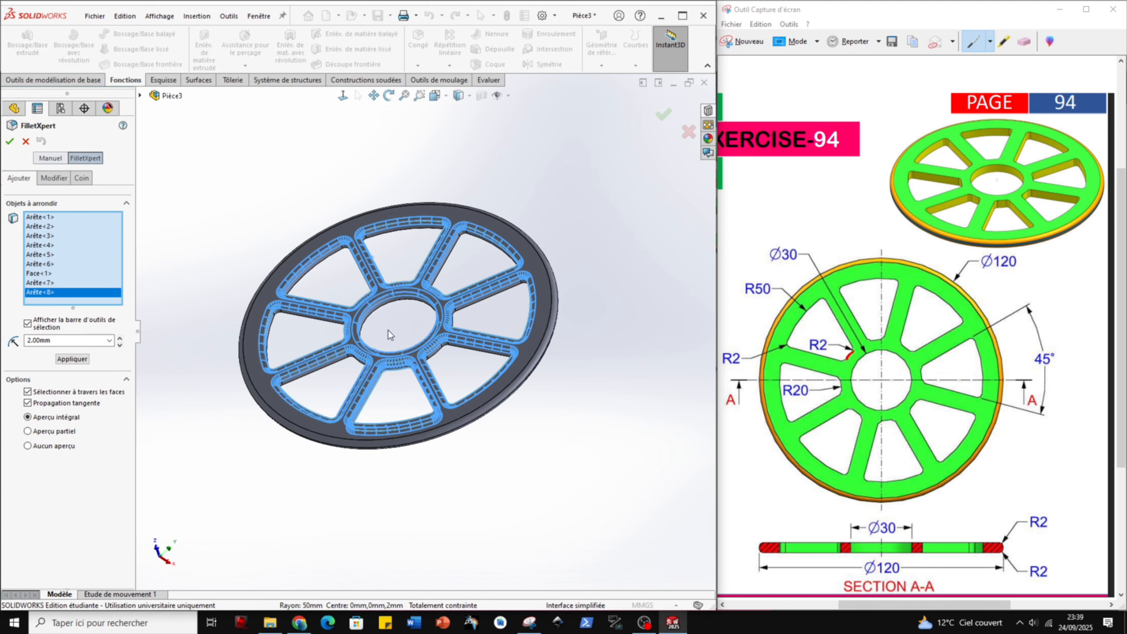
pyautogui.click(386, 359)
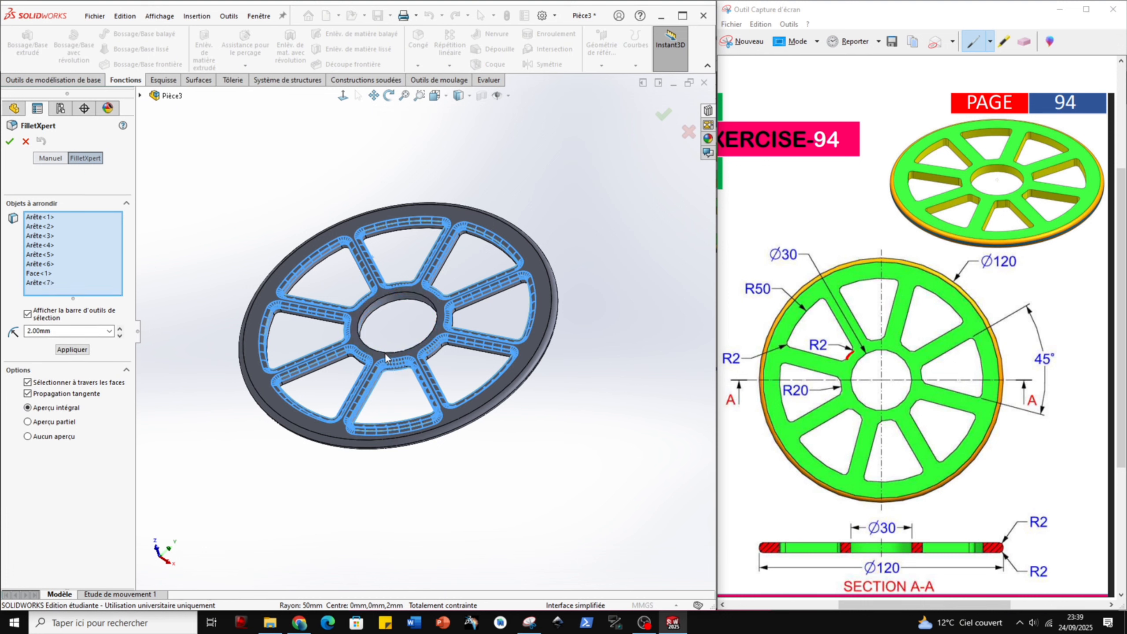
pyautogui.moveTo(466, 384); pyautogui.dragTo(497, 271, button='middle')
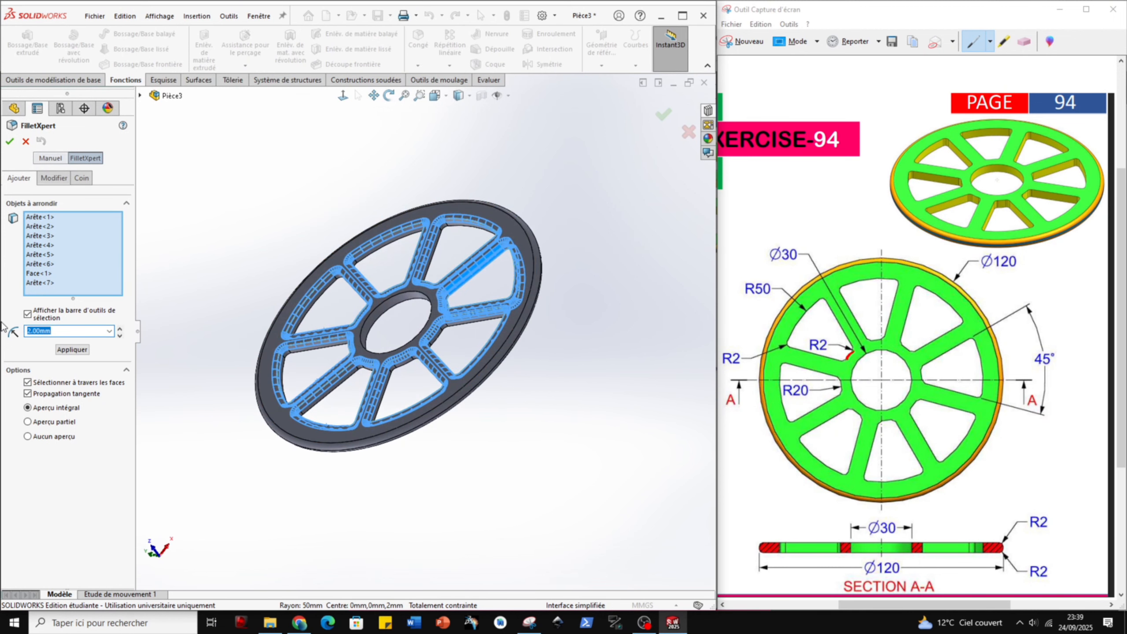
pyautogui.write('1')
pyautogui.press('Return')
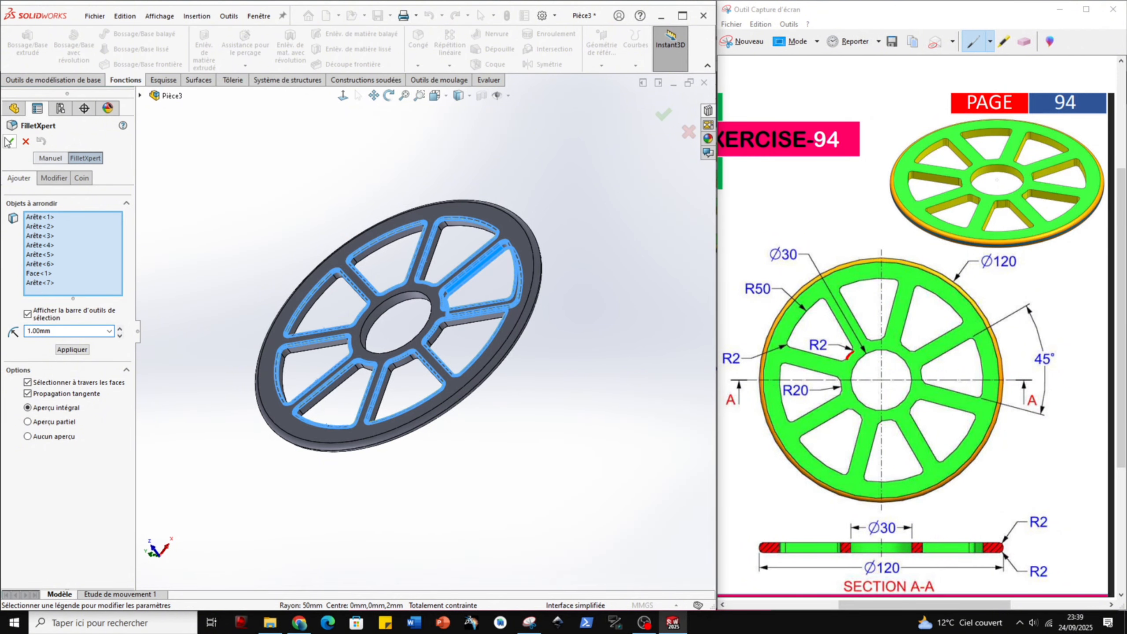
pyautogui.click(9, 141)
# Inspect the finished wheel from several angles, checking the fillets on the rim and around the spoke openings
pyautogui.moveTo(369, 203); pyautogui.dragTo(415, 110, button='middle')
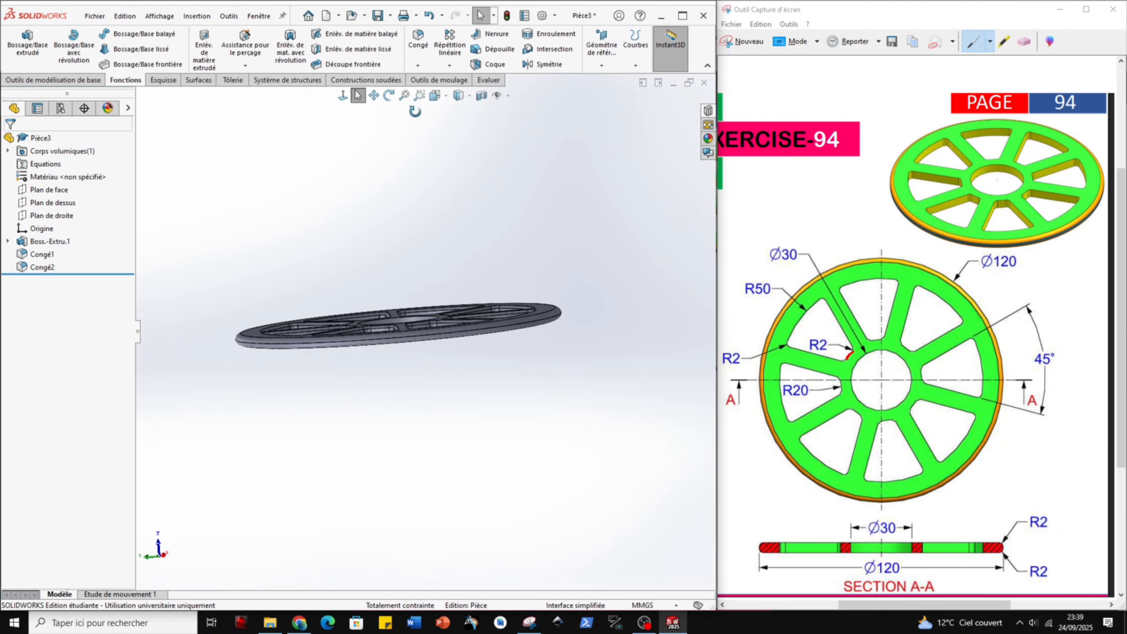
pyautogui.moveTo(534, 331); pyautogui.dragTo(485, 428, button='middle')
pyautogui.scroll(-3, 331, 375)
pyautogui.moveTo(352, 363); pyautogui.dragTo(534, 352, button='middle')
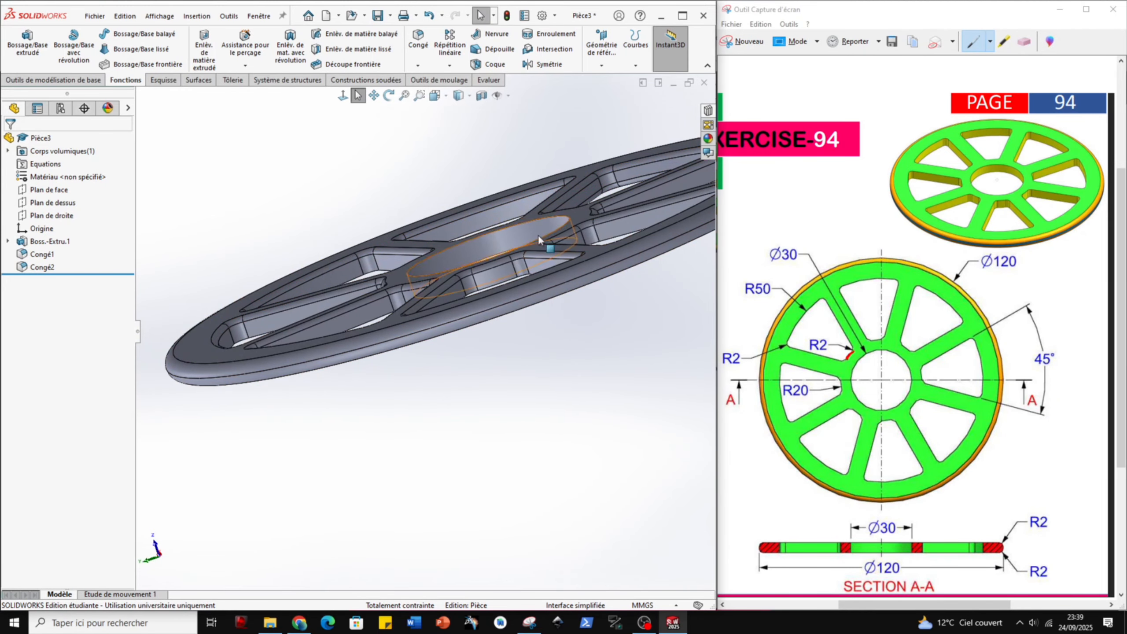
pyautogui.moveTo(454, 231); pyautogui.dragTo(566, 252, button='middle')
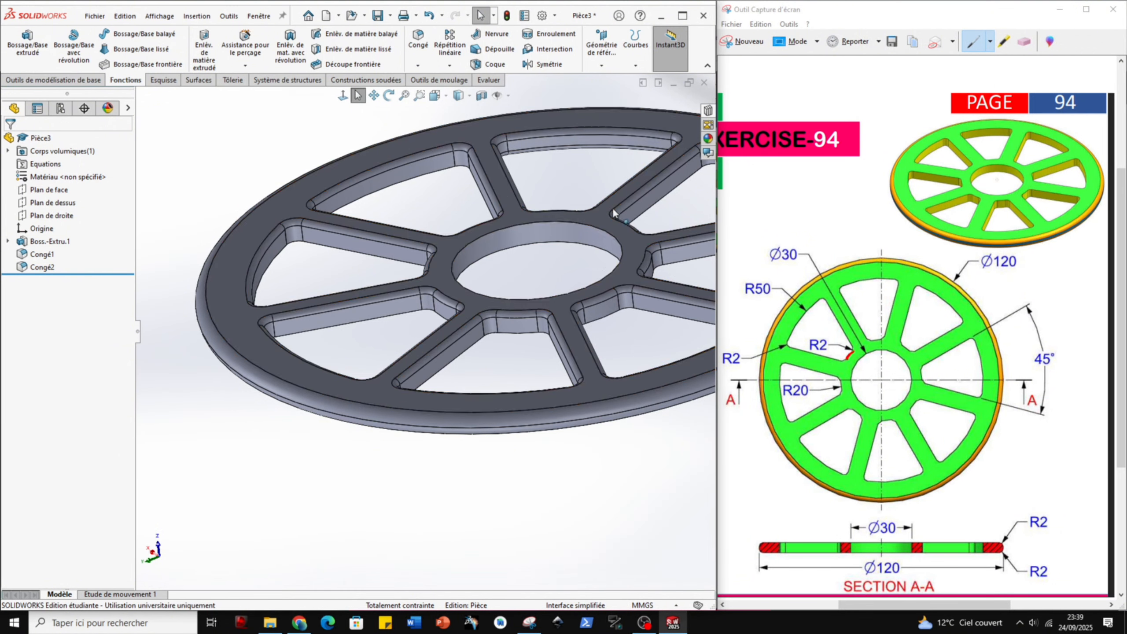
pyautogui.scroll(3, 614, 213)
pyautogui.moveTo(528, 252); pyautogui.dragTo(476, 325, button='middle')
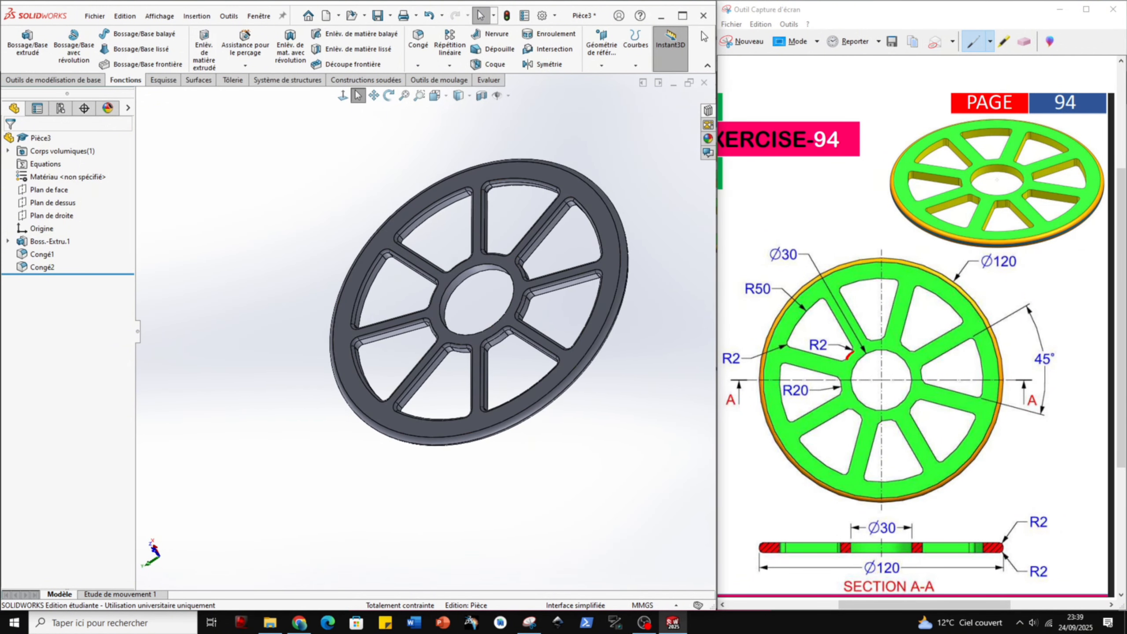
pyautogui.click(644, 623)
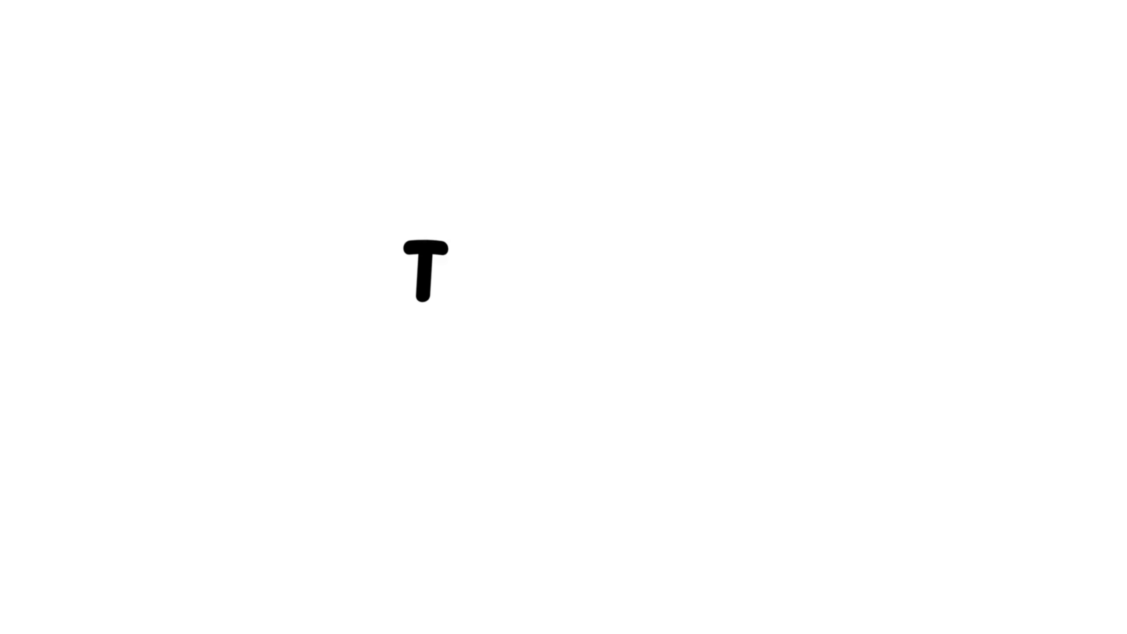